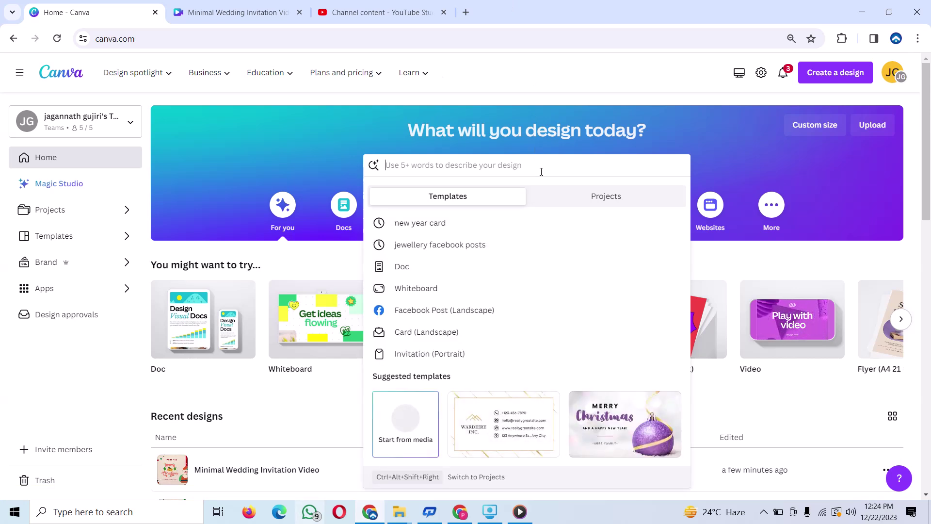
# Search Canva's home page for 'greeting card' templates.
pyautogui.write('gree')
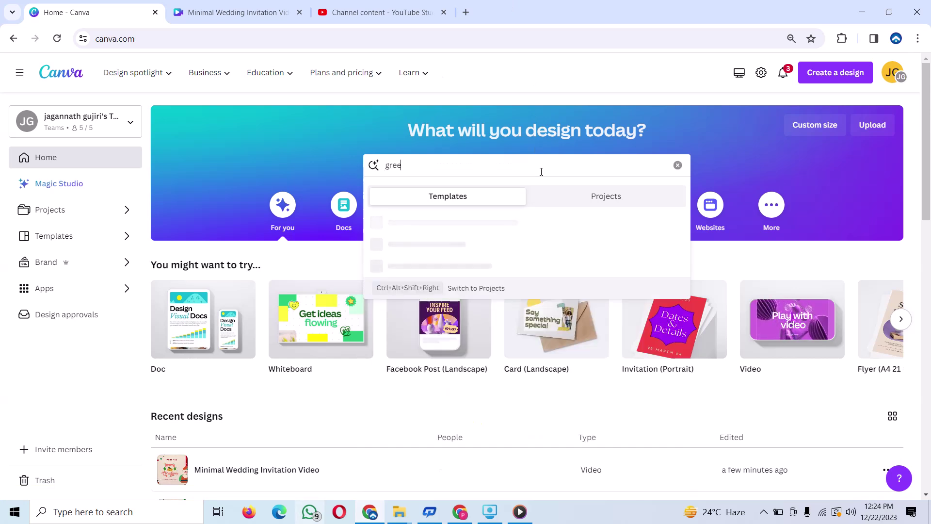
pyautogui.write('ting')
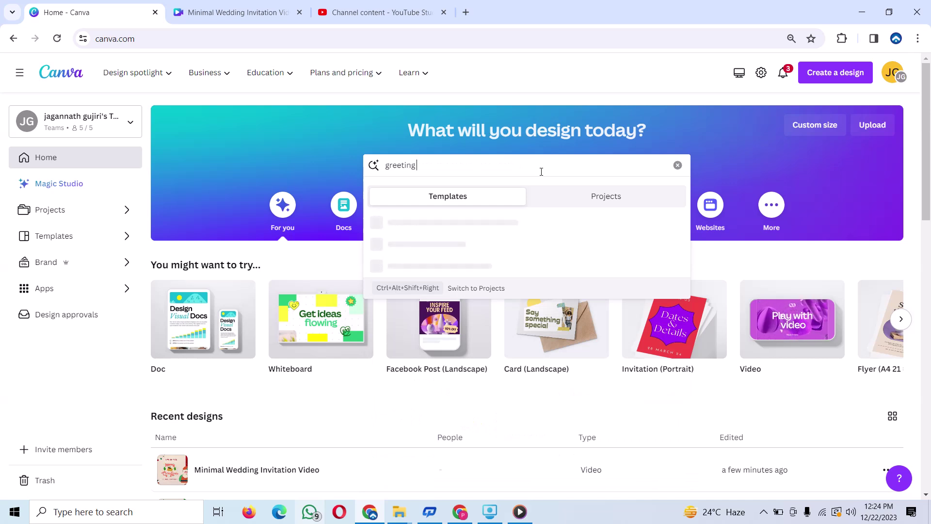
pyautogui.write(' card')
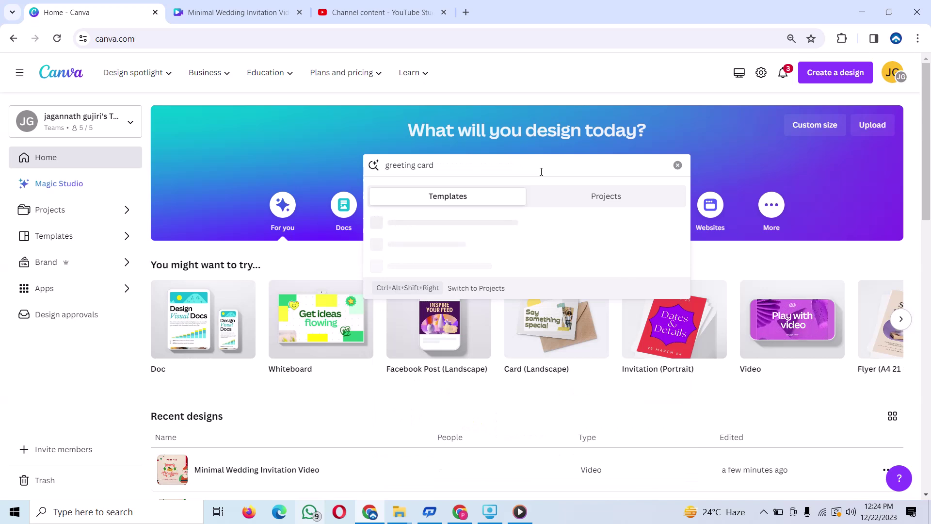
pyautogui.press('Return')
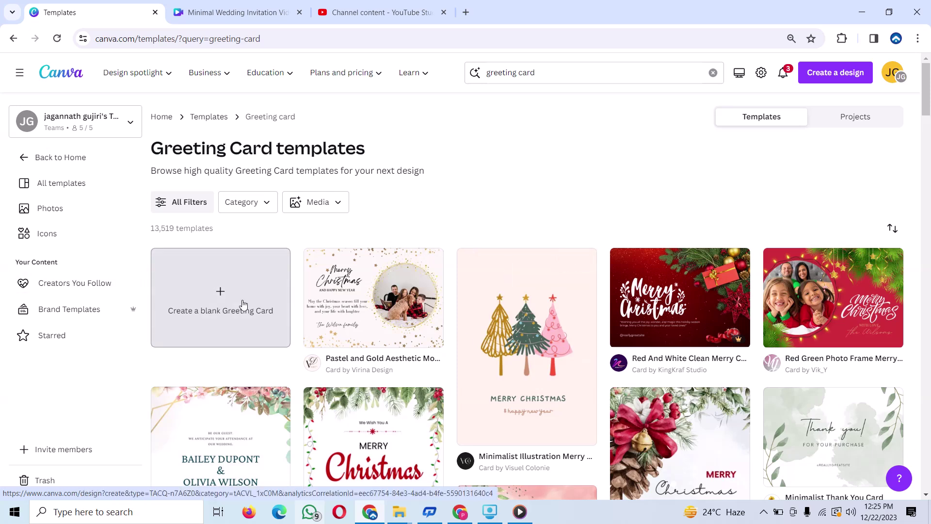
# Start a blank greeting card design and list all recently used elements.
pyautogui.click(217, 295)
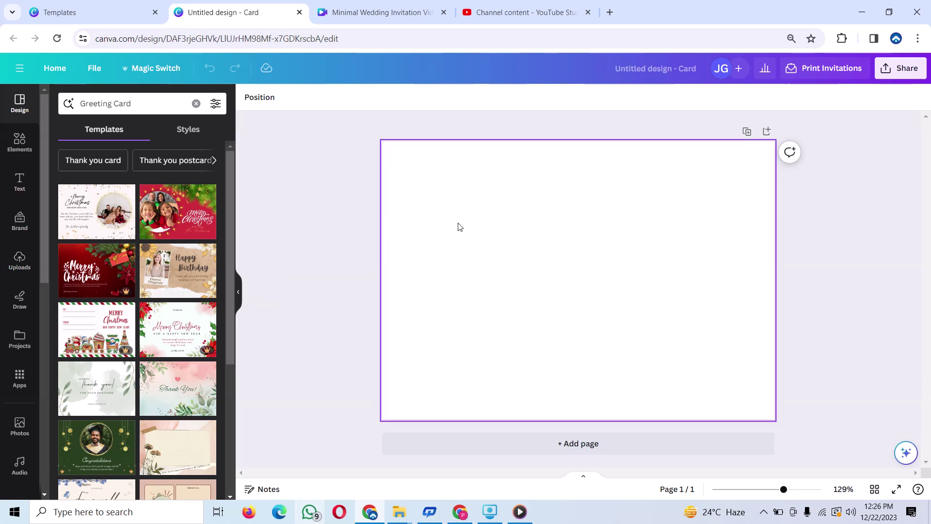
pyautogui.click(17, 150)
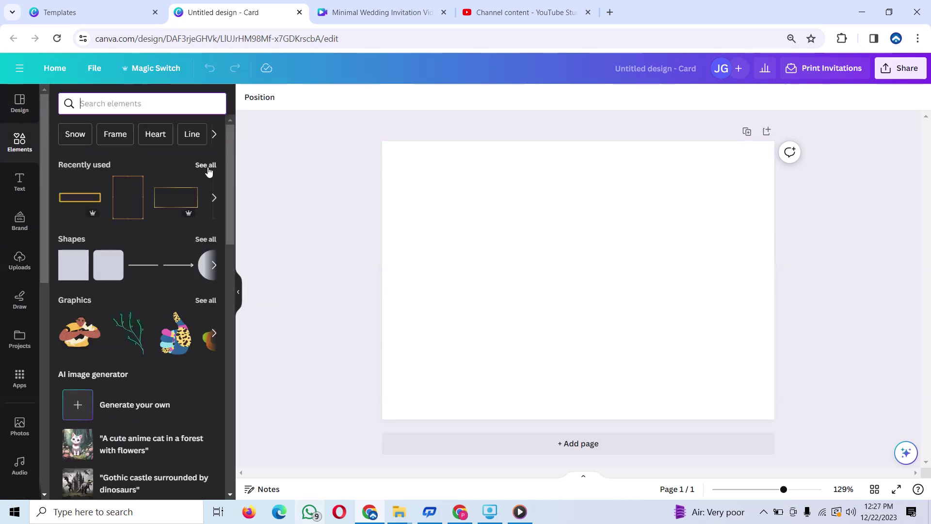
pyautogui.click(207, 166)
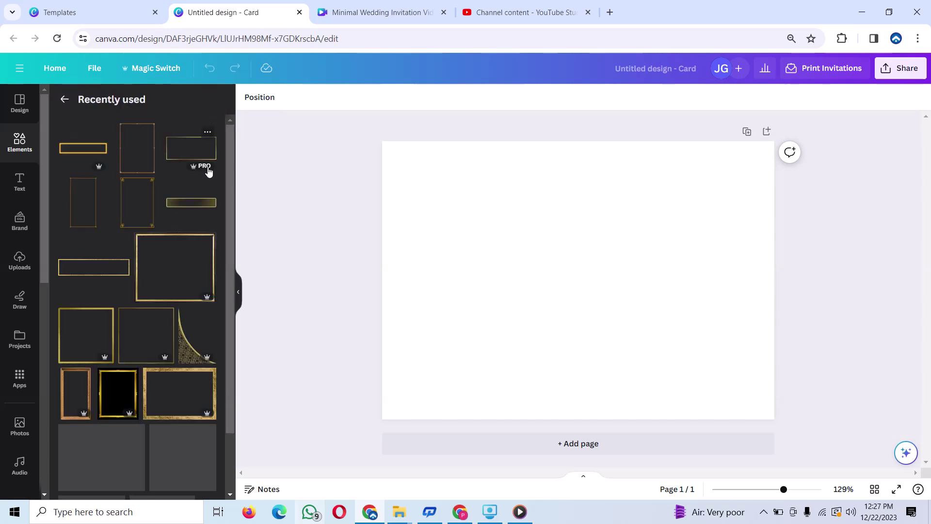
# Browse the recently used Christmas graphics and check the green winter background's details.
pyautogui.scroll(-2, 145, 332)
pyautogui.scroll(-1, 146, 335)
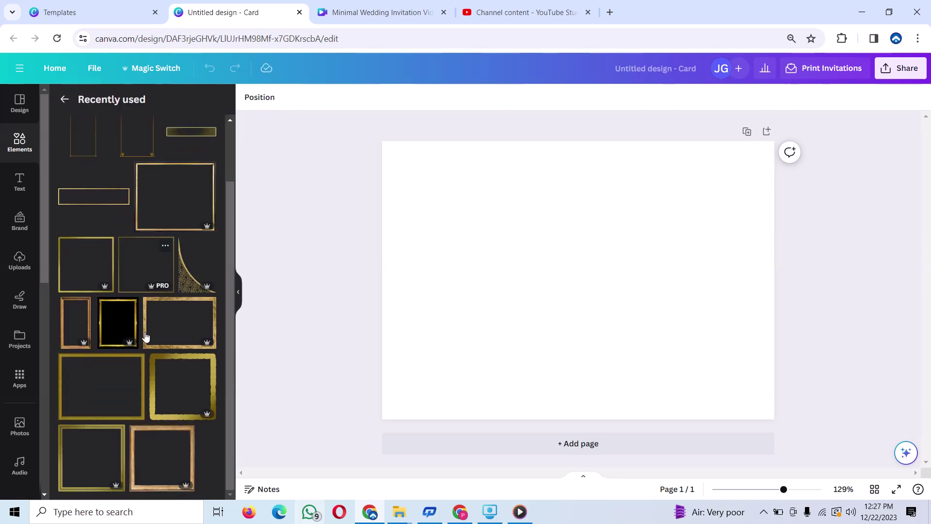
pyautogui.scroll(-5, 145, 336)
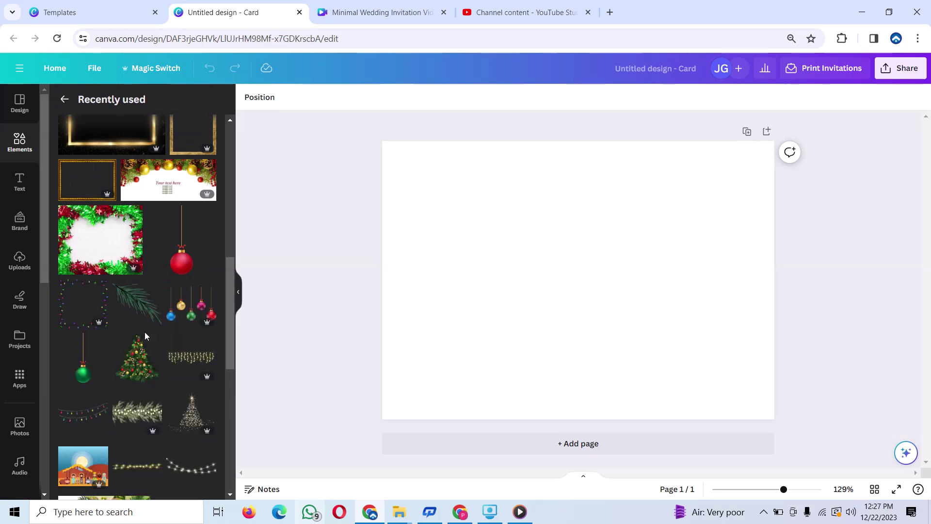
pyautogui.scroll(-3, 144, 331)
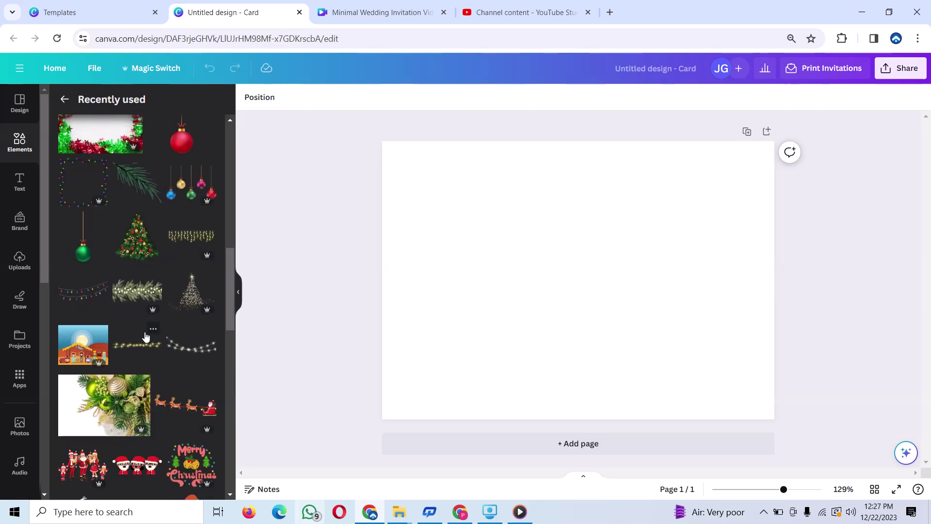
pyautogui.scroll(-2, 145, 336)
pyautogui.scroll(-1, 145, 336)
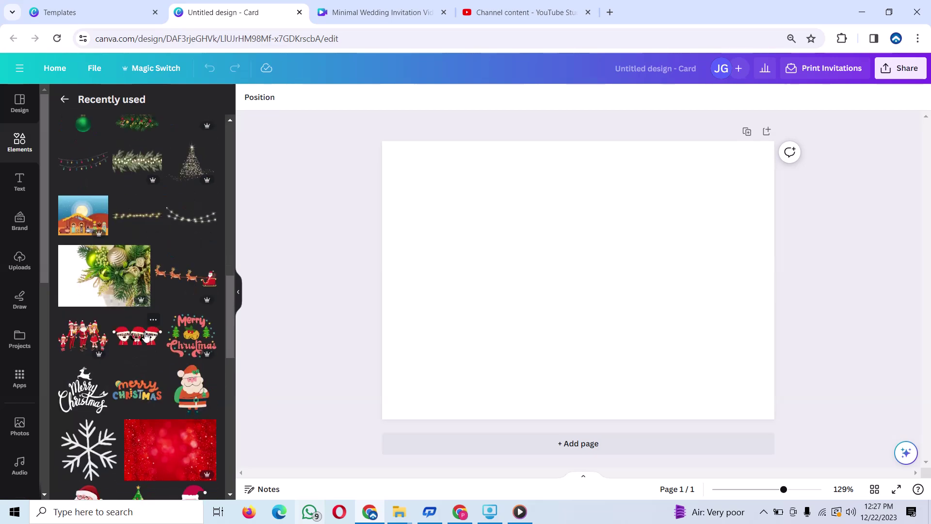
pyautogui.scroll(-3, 145, 335)
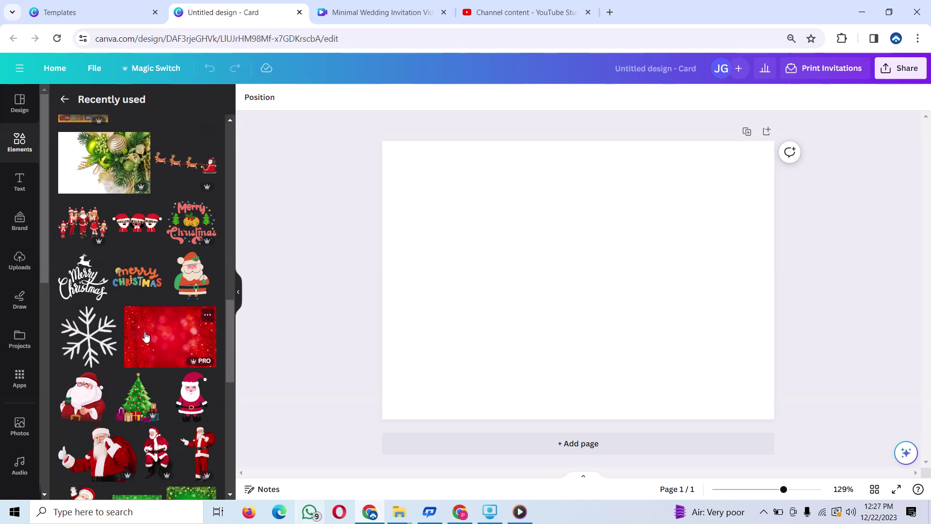
pyautogui.scroll(-2, 145, 335)
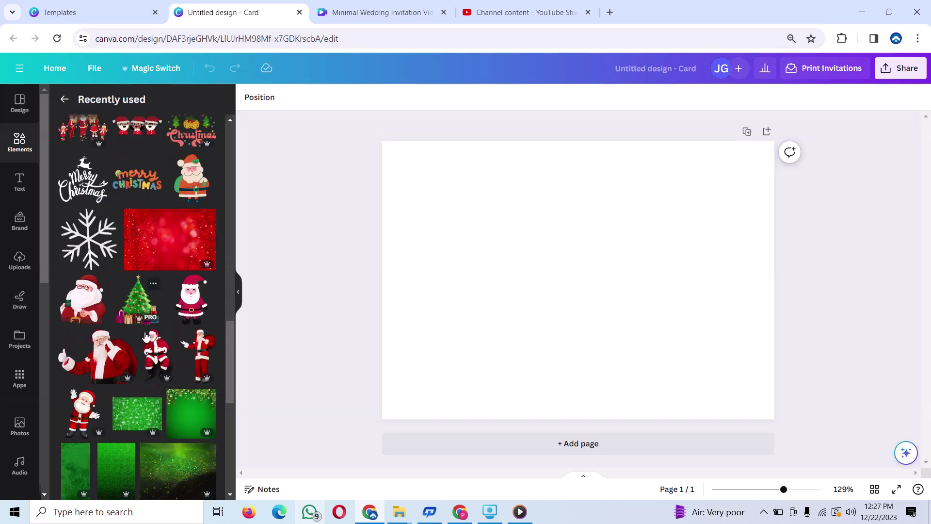
pyautogui.scroll(-2, 146, 336)
pyautogui.scroll(-1, 154, 354)
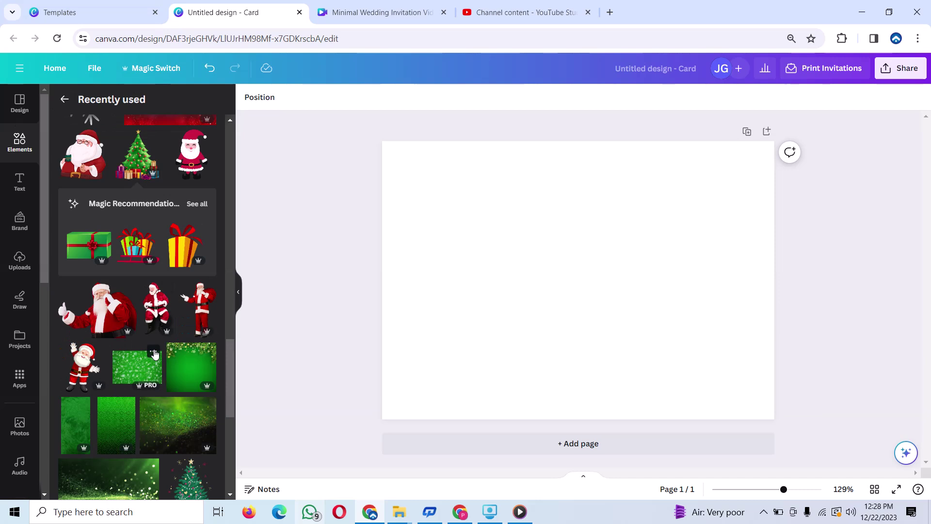
pyautogui.click(153, 354)
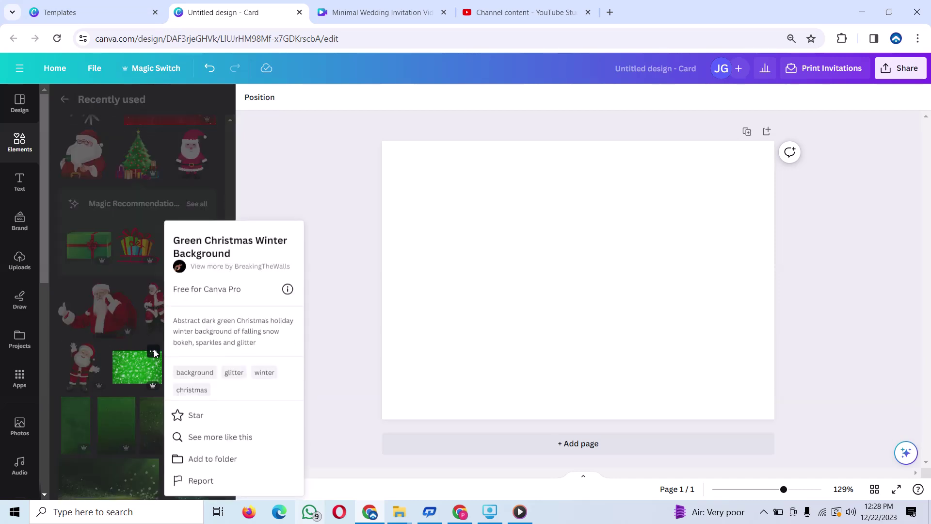
pyautogui.click(136, 373)
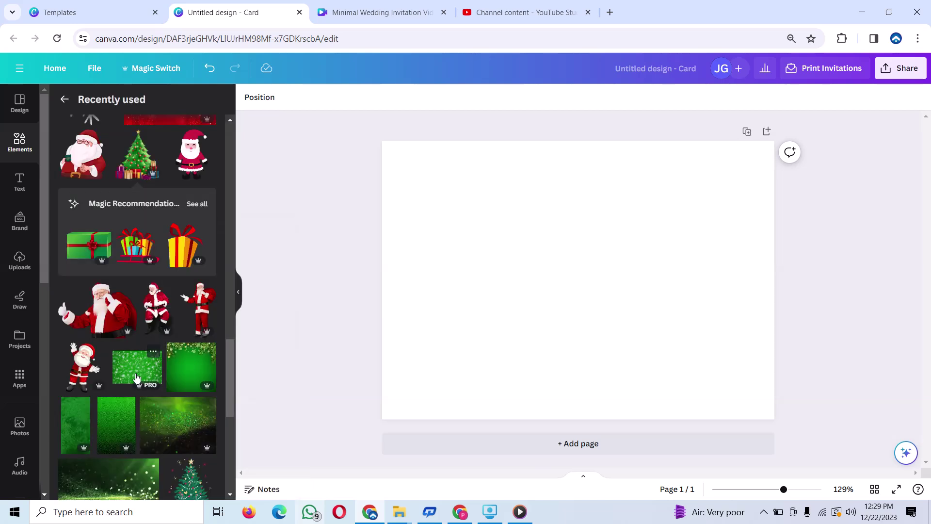
# Add the green glitter background, rotate it 90°, and move it to the card's right edge.
pyautogui.click(136, 377)
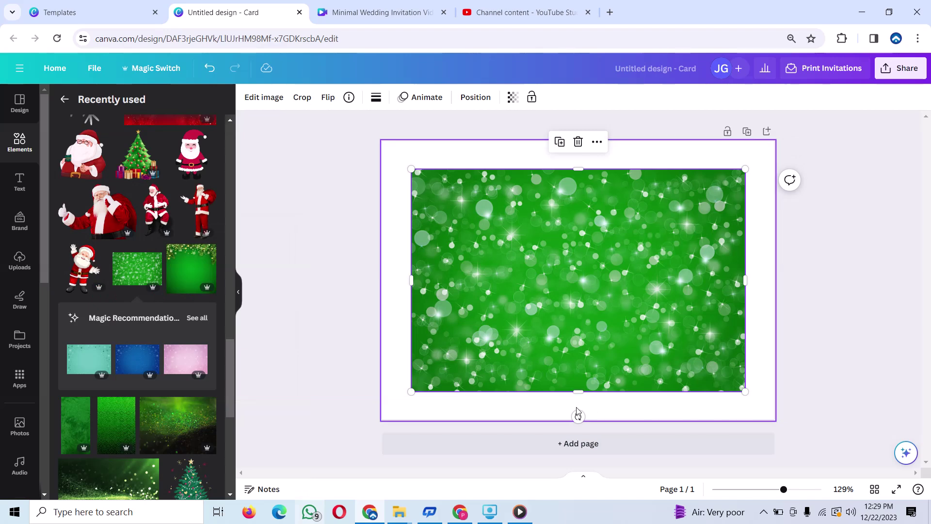
pyautogui.moveTo(577, 418)
pyautogui.mouseDown()
pyautogui.moveTo(420, 289)
pyautogui.moveTo(424, 277)
pyautogui.mouseUp()
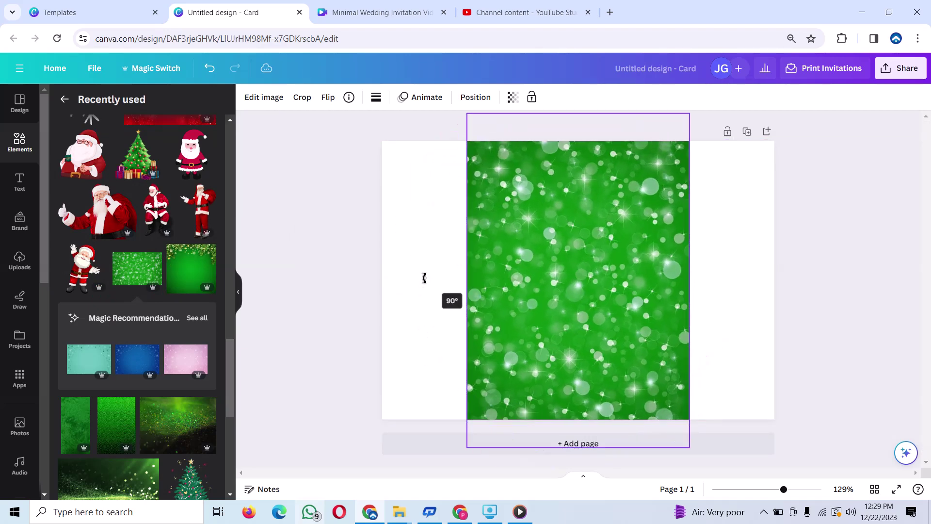
pyautogui.moveTo(510, 321); pyautogui.dragTo(715, 319)
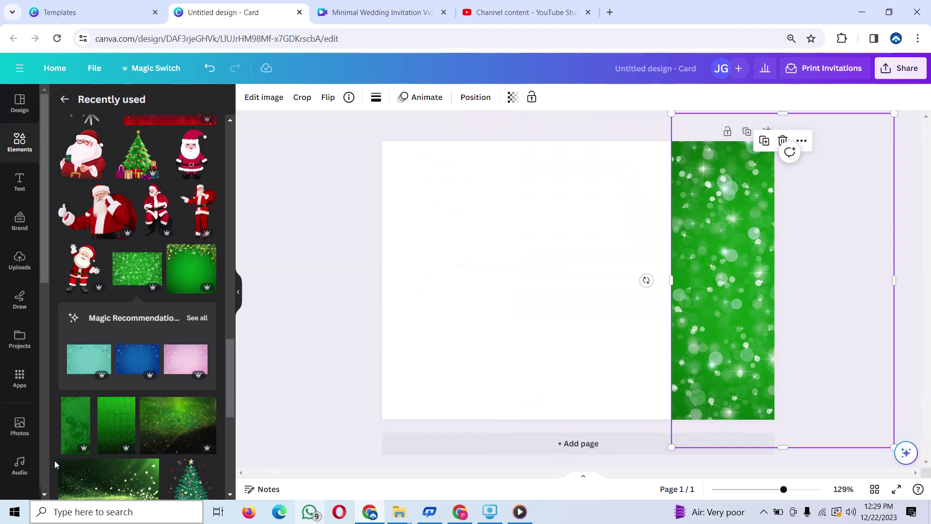
pyautogui.scroll(4, 149, 360)
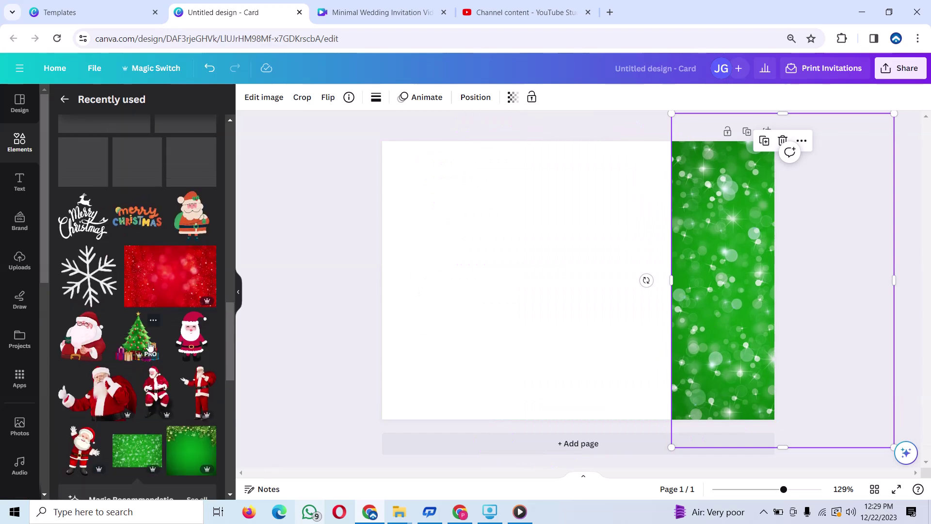
pyautogui.click(153, 320)
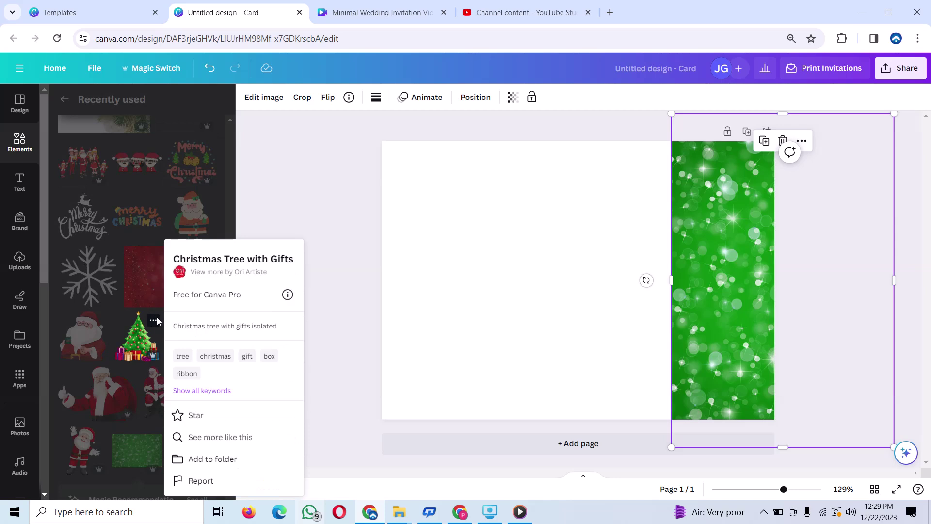
# Add the Christmas tree with gifts and place it at the card's left edge.
pyautogui.click(135, 342)
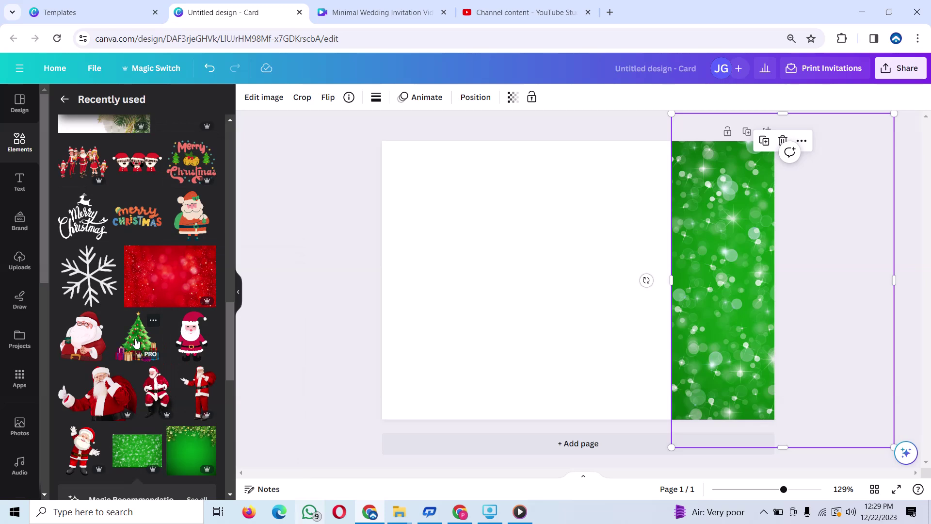
pyautogui.click(135, 342)
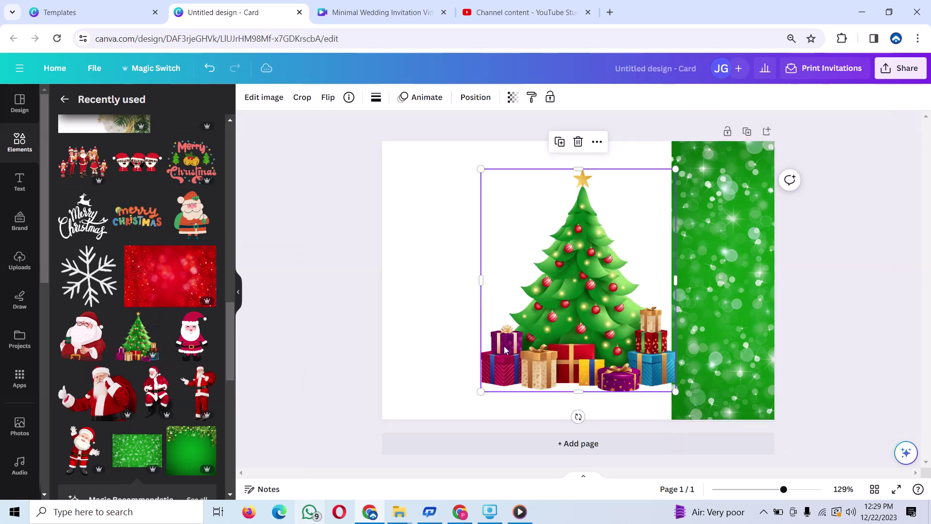
pyautogui.moveTo(553, 315)
pyautogui.mouseDown()
pyautogui.moveTo(524, 332)
pyautogui.moveTo(374, 353)
pyautogui.mouseUp()
# Search Elements for 'light' and browse all the graphics results.
pyautogui.click(189, 100)
pyautogui.write('light')
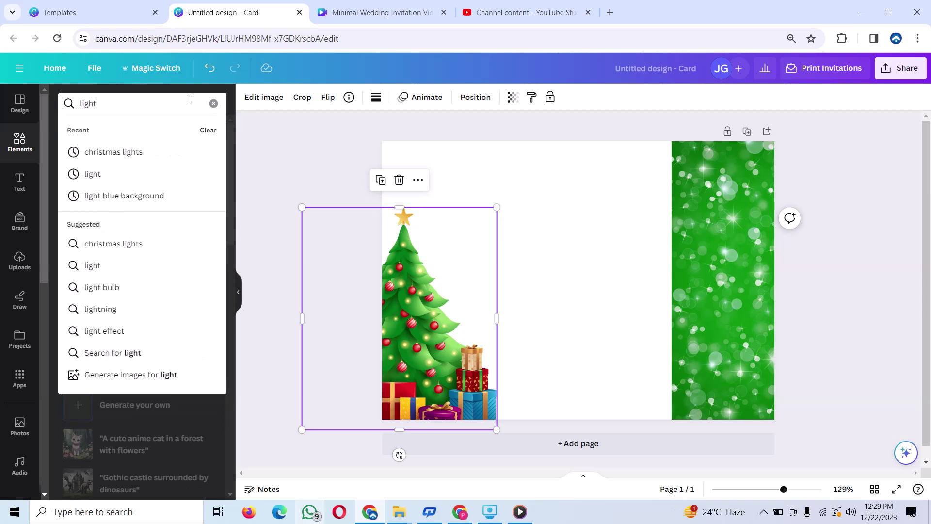
pyautogui.press('Return')
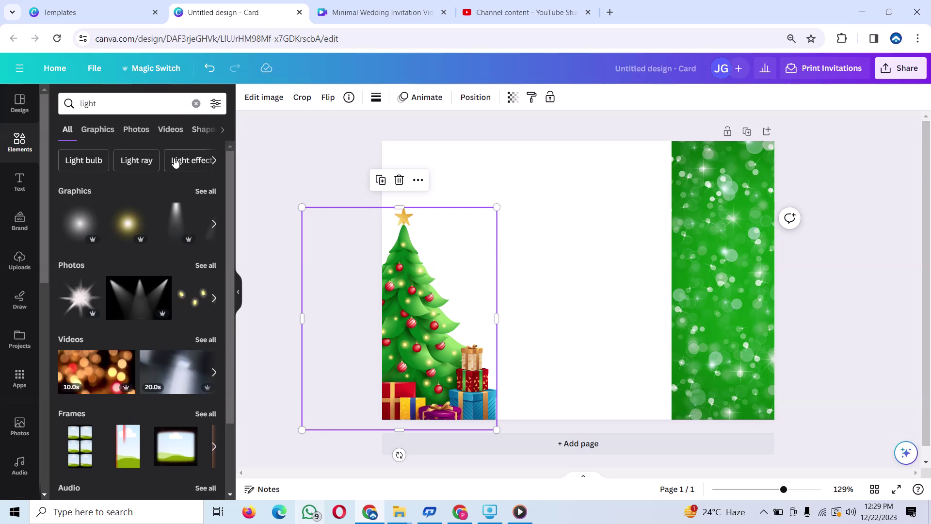
pyautogui.click(204, 192)
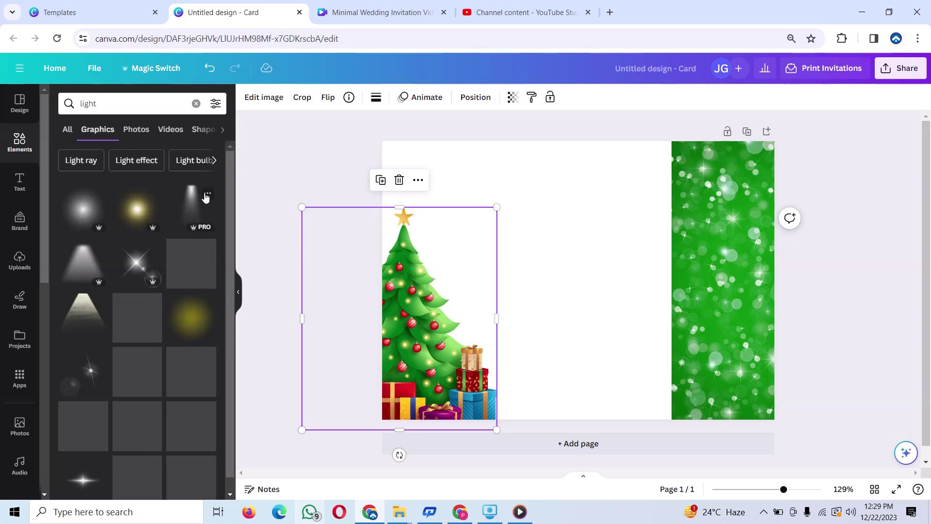
pyautogui.scroll(-5, 158, 383)
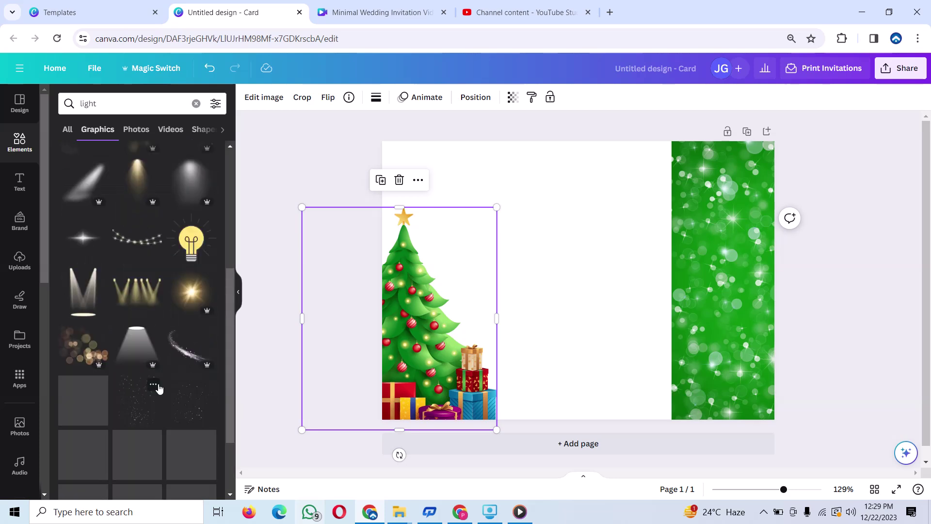
pyautogui.scroll(-1, 159, 384)
pyautogui.scroll(-3, 158, 383)
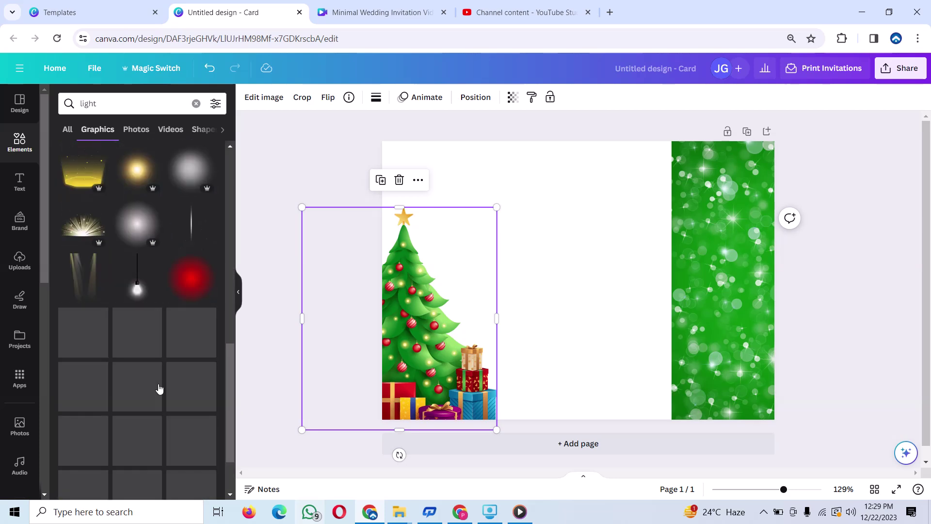
pyautogui.scroll(-2, 160, 388)
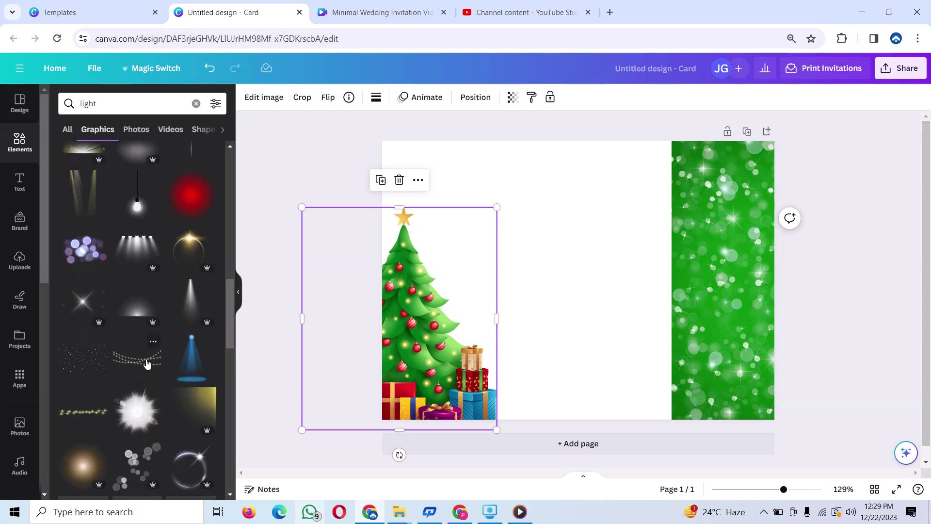
pyautogui.scroll(-2, 147, 364)
pyautogui.scroll(-1, 147, 364)
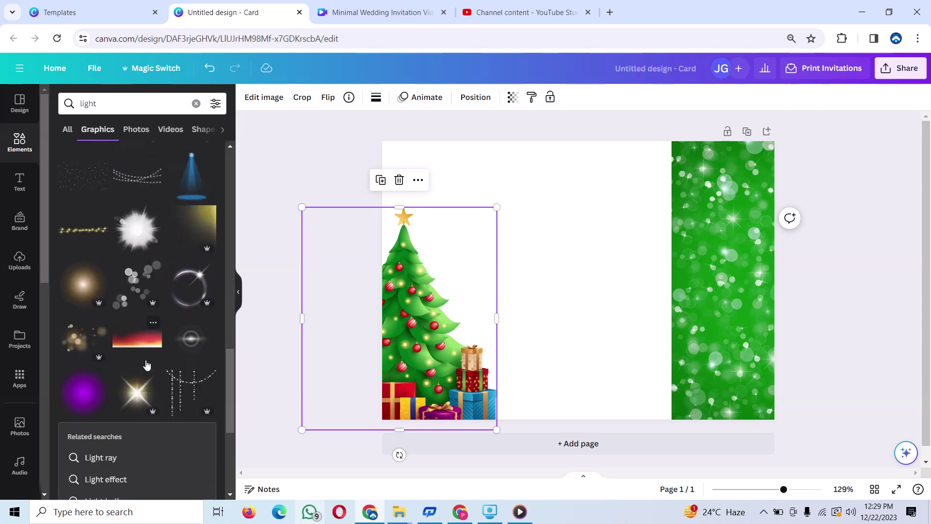
# Search 'lights', add the curved string-lights graphic, and delete the extra straight strip.
pyautogui.click(112, 100)
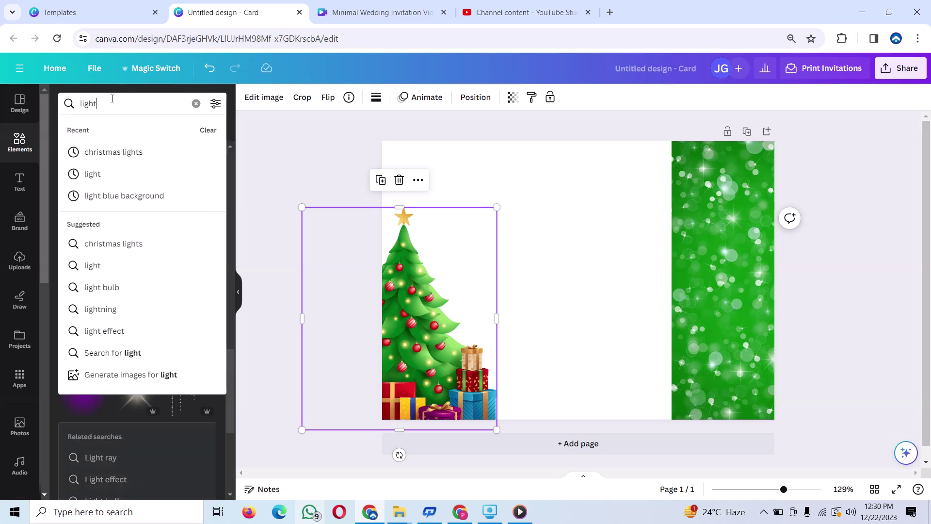
pyautogui.write('s')
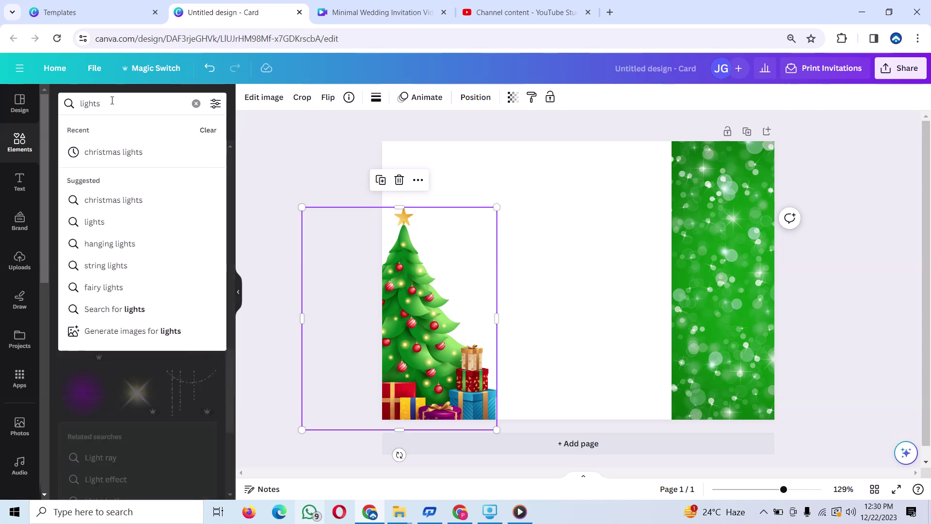
pyautogui.press('Return')
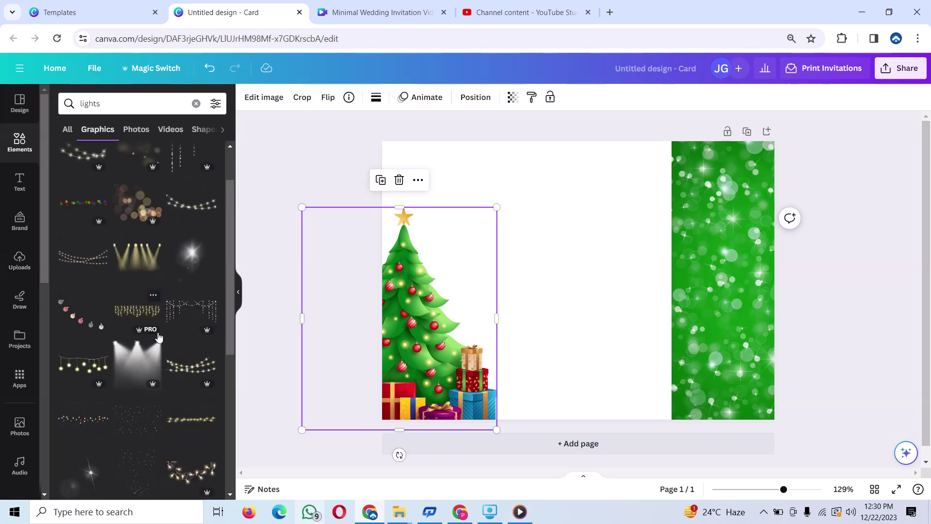
pyautogui.moveTo(82, 263)
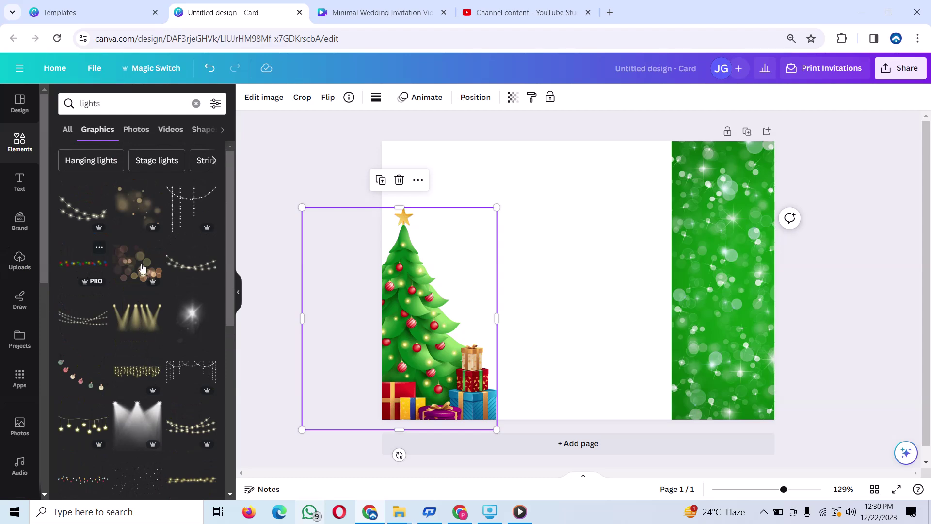
pyautogui.scroll(-2, 210, 344)
pyautogui.scroll(-2, 212, 346)
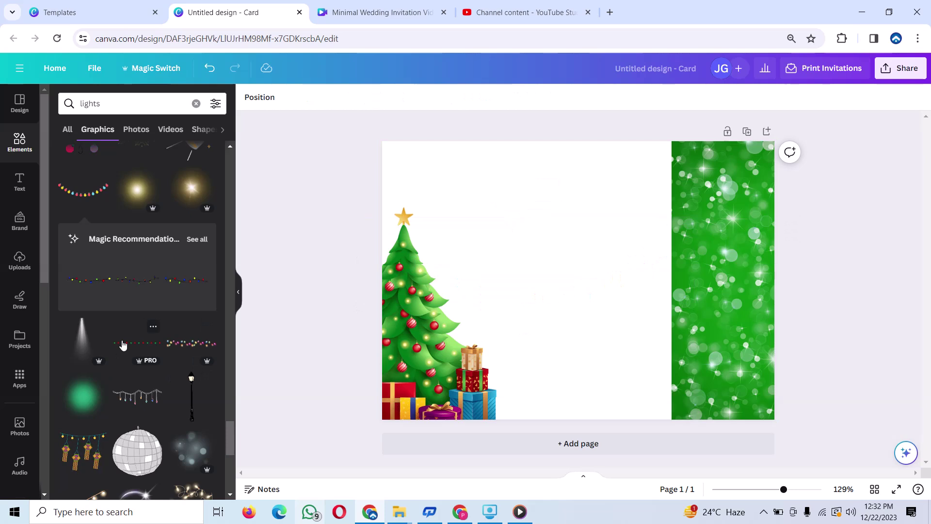
pyautogui.click(123, 345)
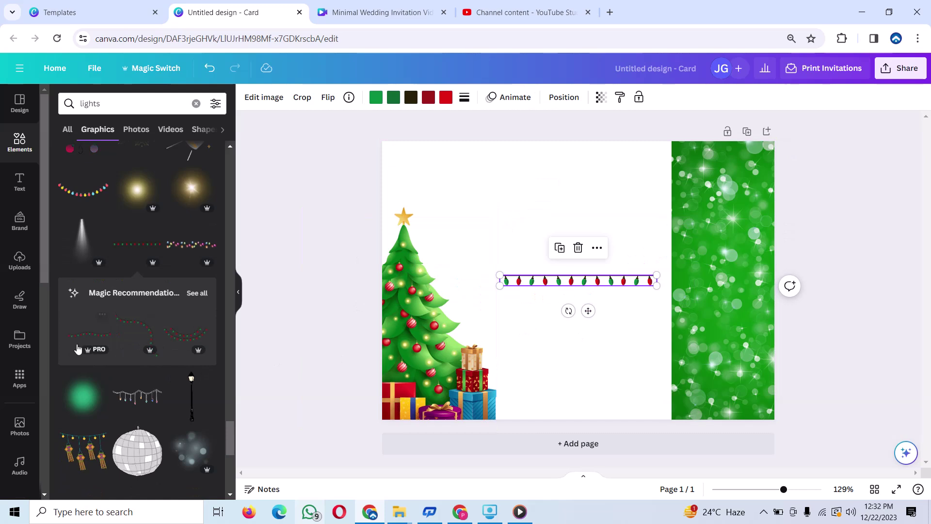
pyautogui.click(156, 342)
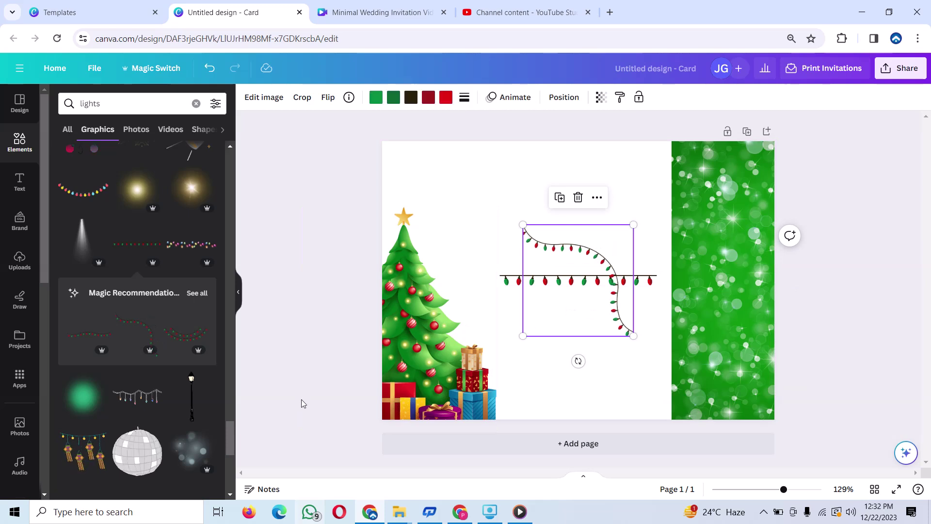
pyautogui.moveTo(205, 337); pyautogui.dragTo(2, 483)
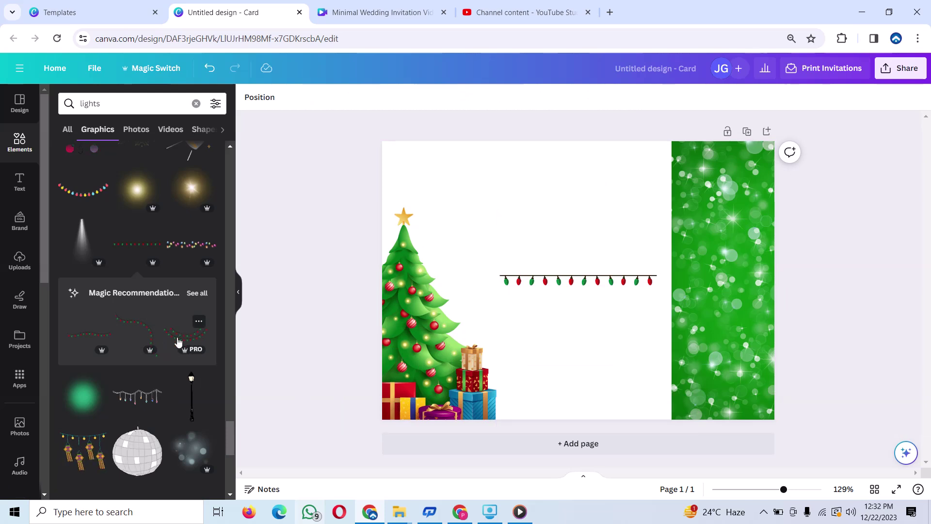
pyautogui.click(502, 280)
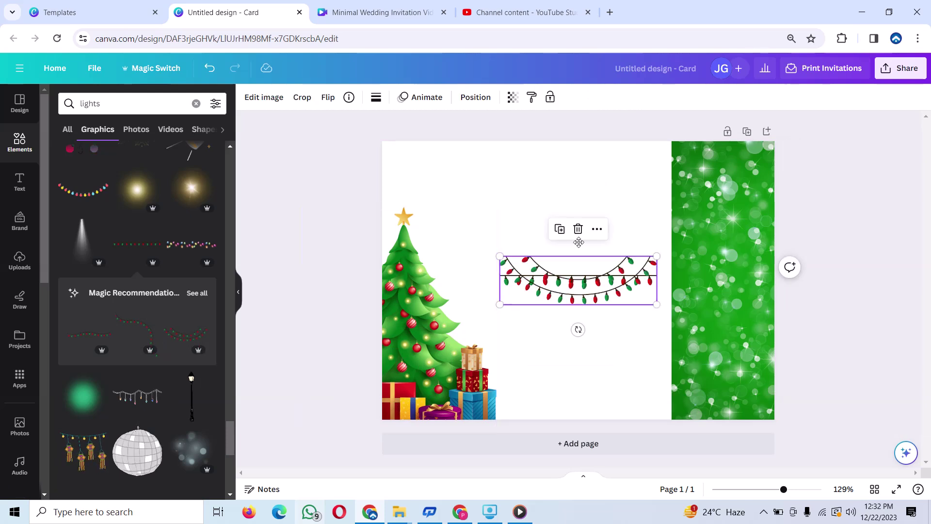
pyautogui.moveTo(579, 242); pyautogui.dragTo(579, 208)
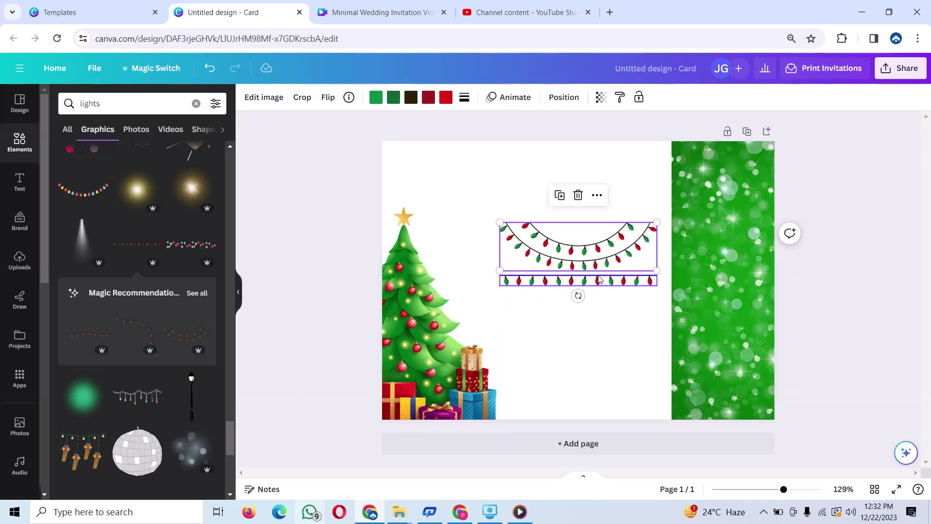
pyautogui.moveTo(600, 280); pyautogui.dragTo(440, 308)
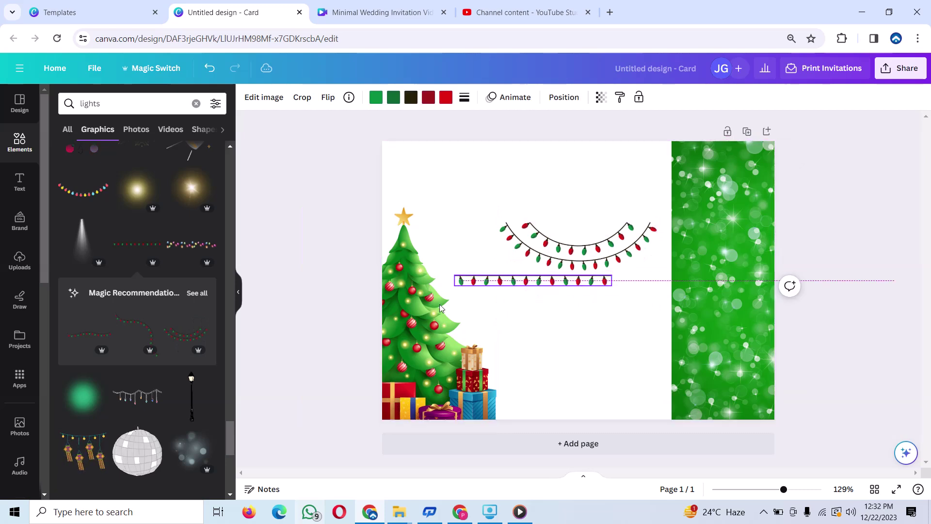
pyautogui.press('Delete')
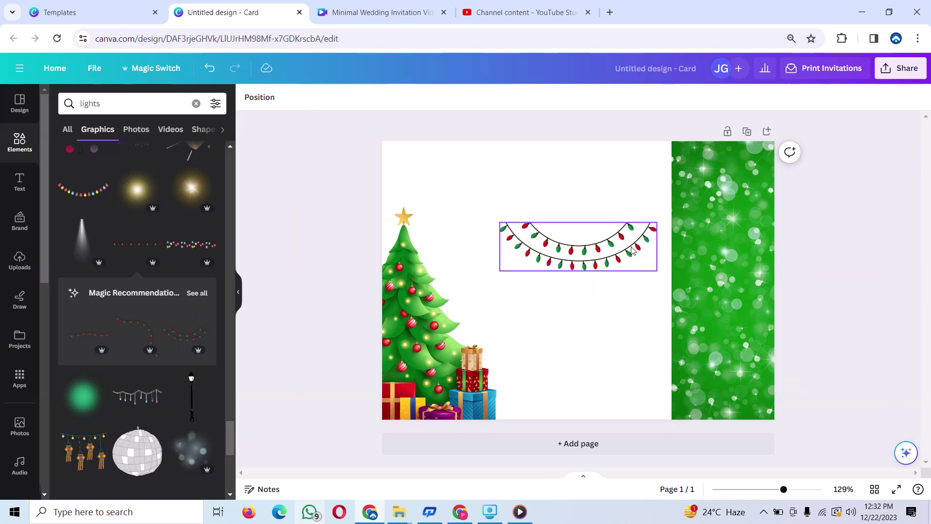
# Enlarge the curved lights, tilt them about -9°, and fit them into the top-left corner.
pyautogui.click(632, 250)
pyautogui.moveTo(658, 222); pyautogui.dragTo(825, 170)
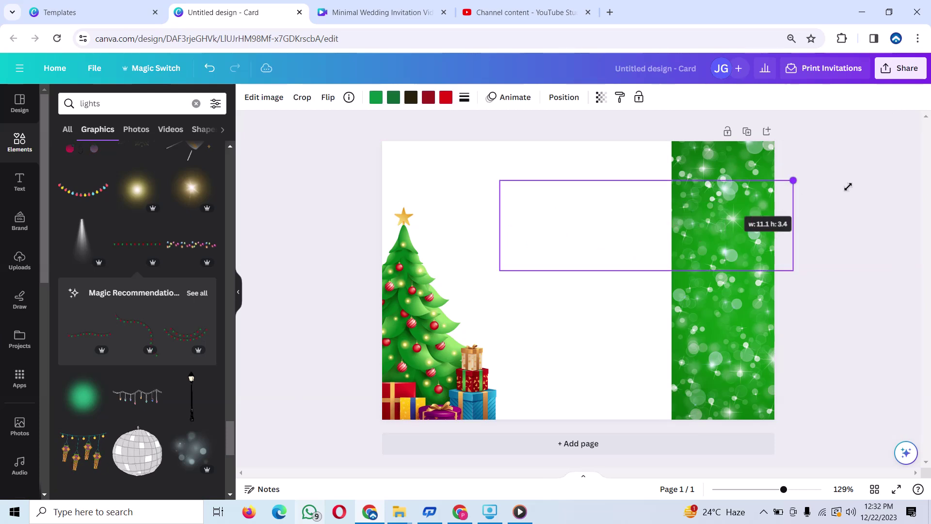
pyautogui.moveTo(780, 214); pyautogui.dragTo(545, 196)
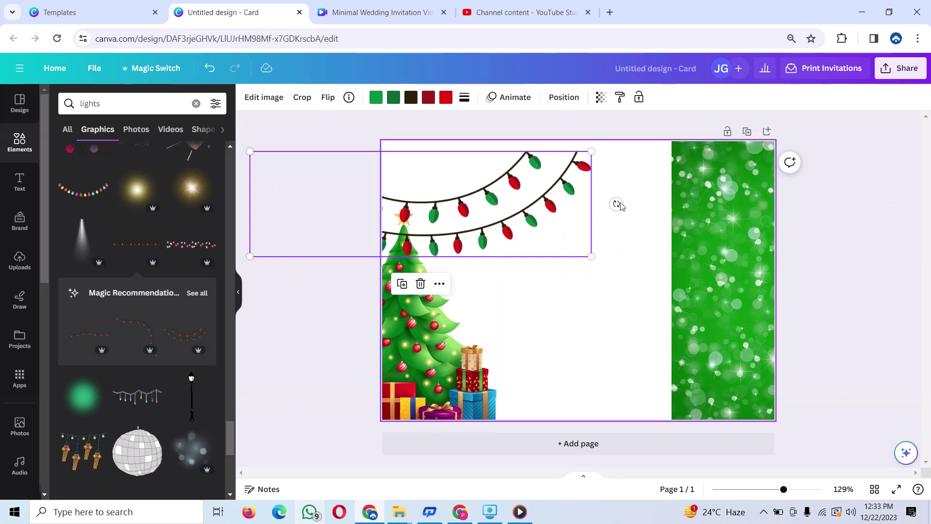
pyautogui.moveTo(617, 204)
pyautogui.mouseDown()
pyautogui.moveTo(612, 152)
pyautogui.moveTo(555, 211)
pyautogui.moveTo(437, 200)
pyautogui.moveTo(403, 211)
pyautogui.mouseUp()
pyautogui.click(406, 231)
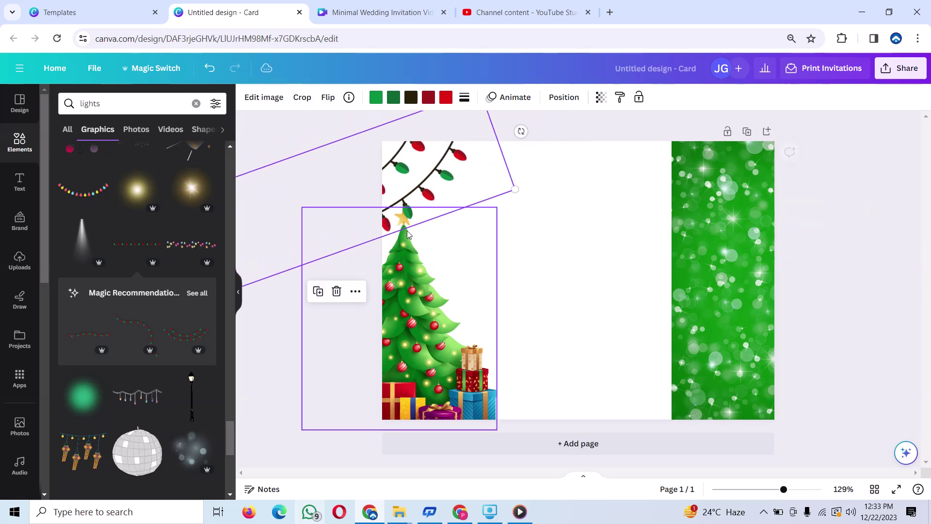
pyautogui.click(595, 288)
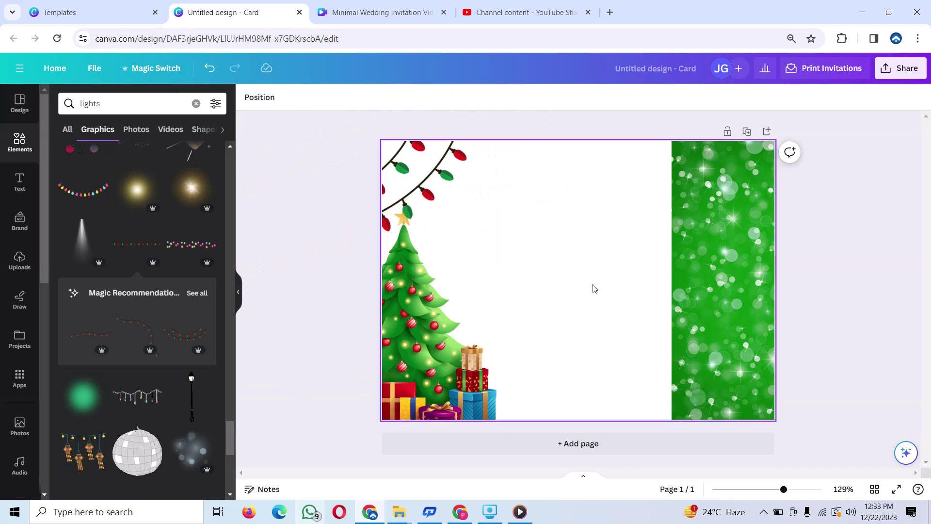
pyautogui.moveTo(494, 154); pyautogui.dragTo(504, 156)
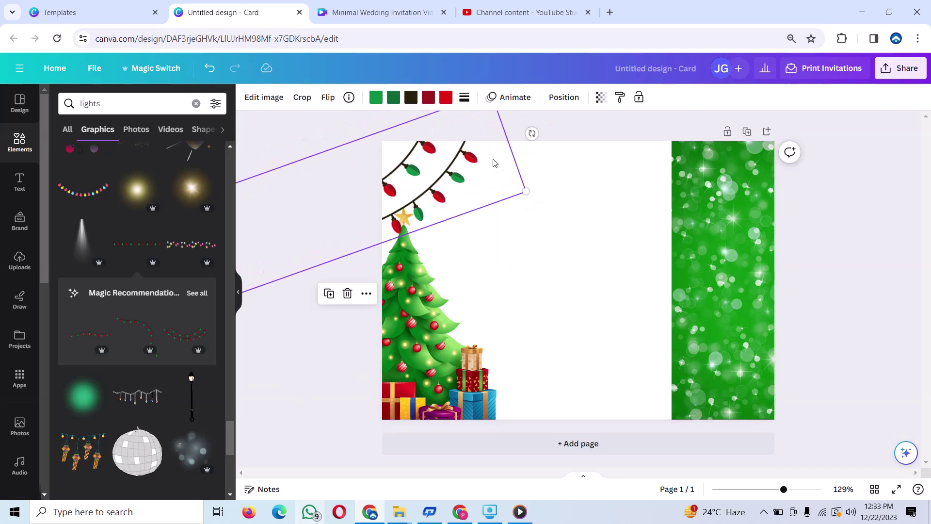
pyautogui.moveTo(532, 134); pyautogui.dragTo(543, 168)
pyautogui.moveTo(388, 204); pyautogui.dragTo(378, 189)
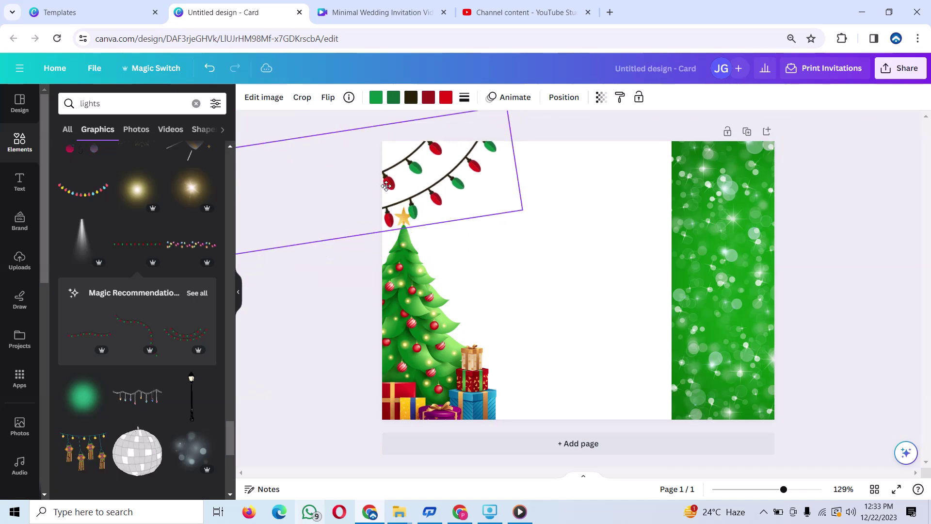
pyautogui.click(644, 250)
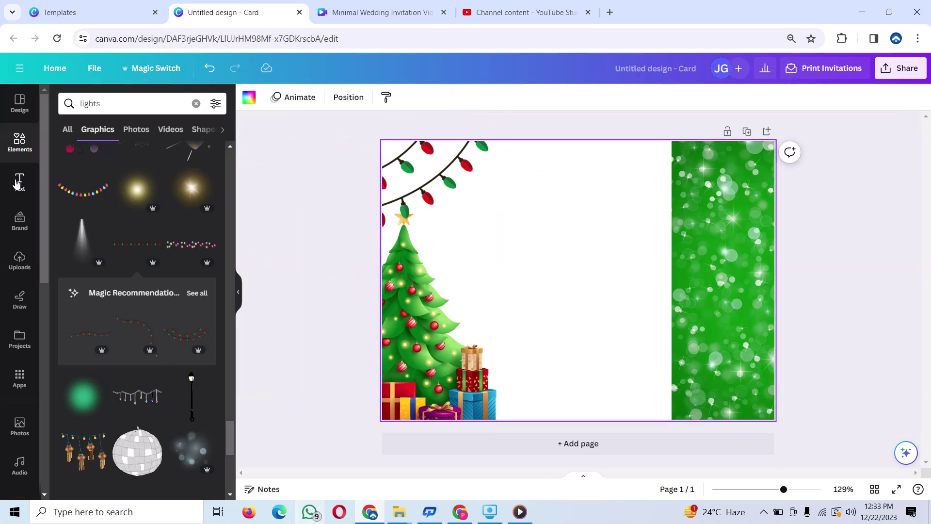
# Search Elements for 'merry christmas' and filter the results to Graphics.
pyautogui.click(197, 103)
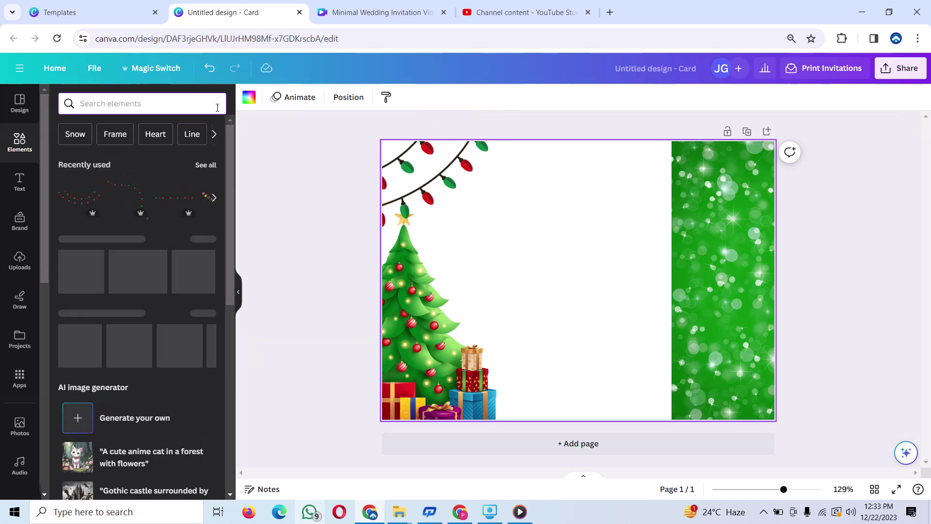
pyautogui.write('merry')
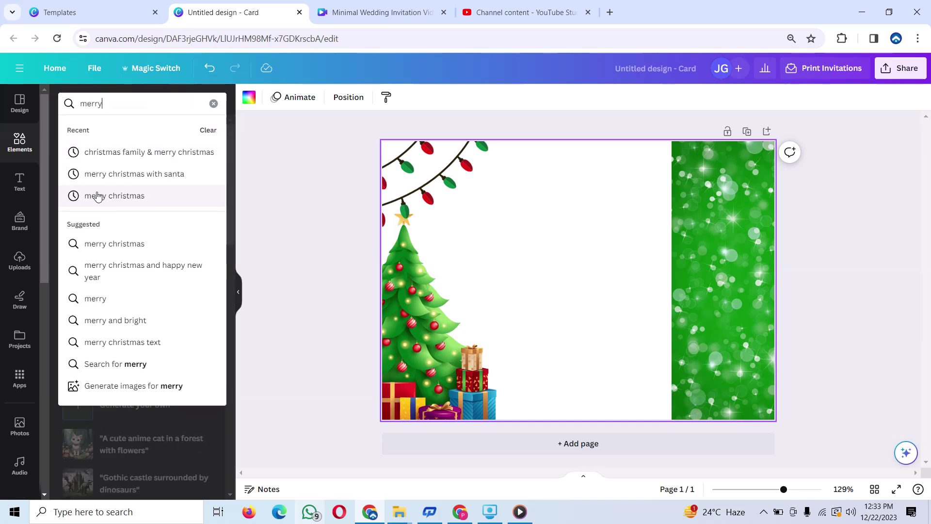
pyautogui.click(96, 195)
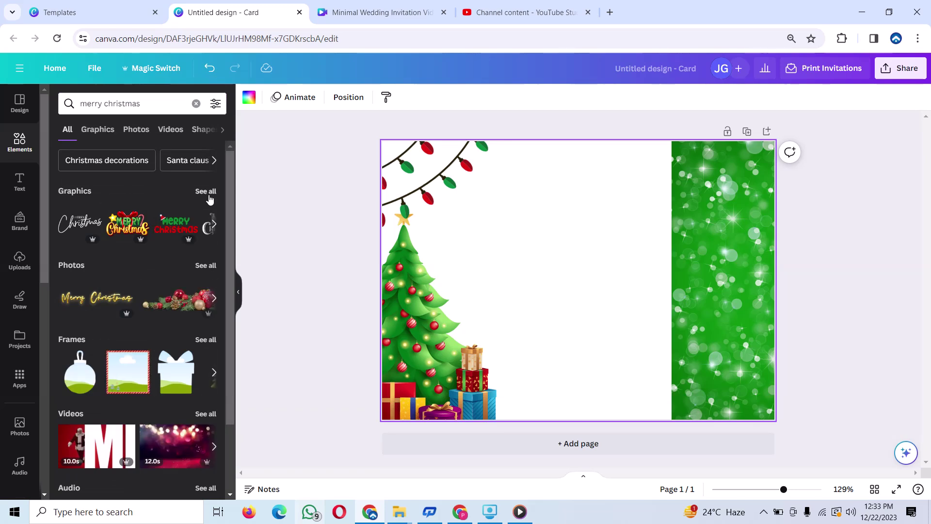
pyautogui.click(208, 193)
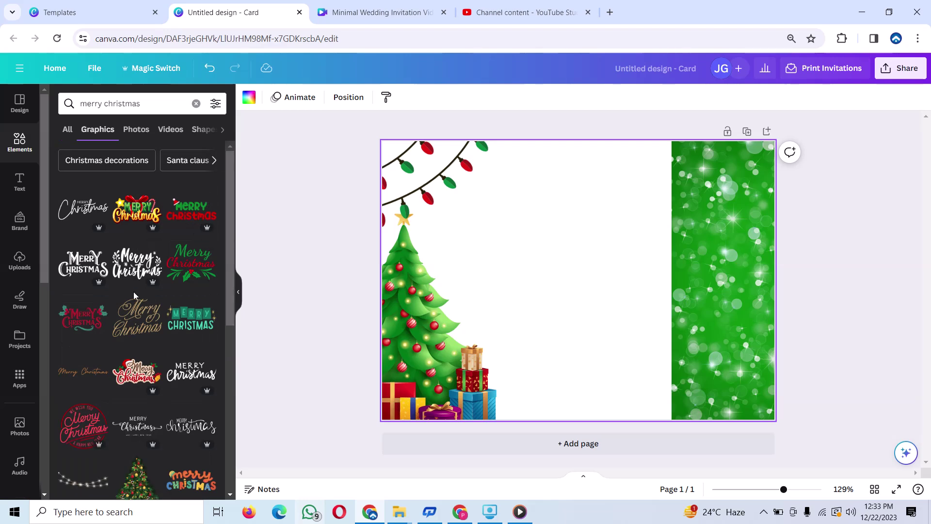
# Scroll through the Merry Christmas graphics results to pick a greeting.
pyautogui.scroll(-2, 134, 294)
pyautogui.scroll(-1, 136, 295)
pyautogui.scroll(-2, 136, 296)
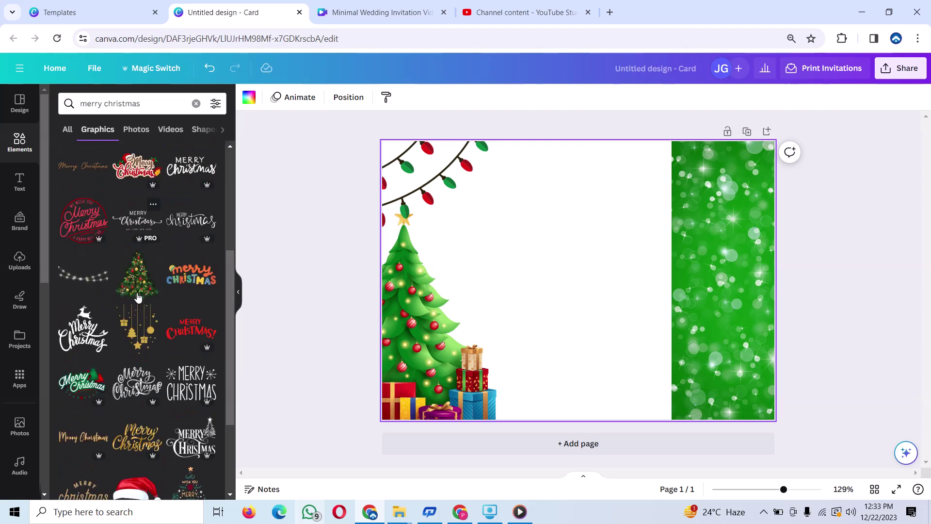
pyautogui.scroll(-2, 139, 297)
pyautogui.scroll(-4, 140, 294)
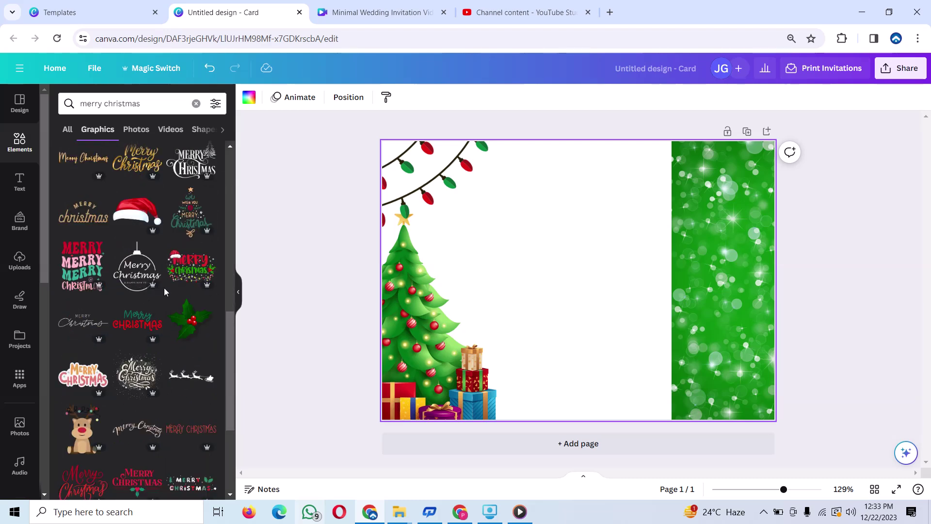
pyautogui.scroll(-4, 164, 288)
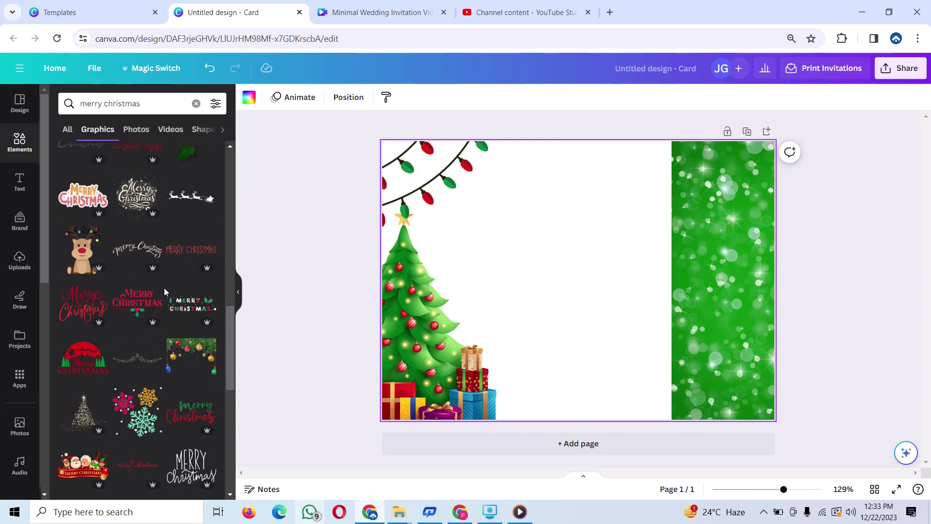
pyautogui.scroll(-5, 164, 289)
pyautogui.scroll(-4, 164, 291)
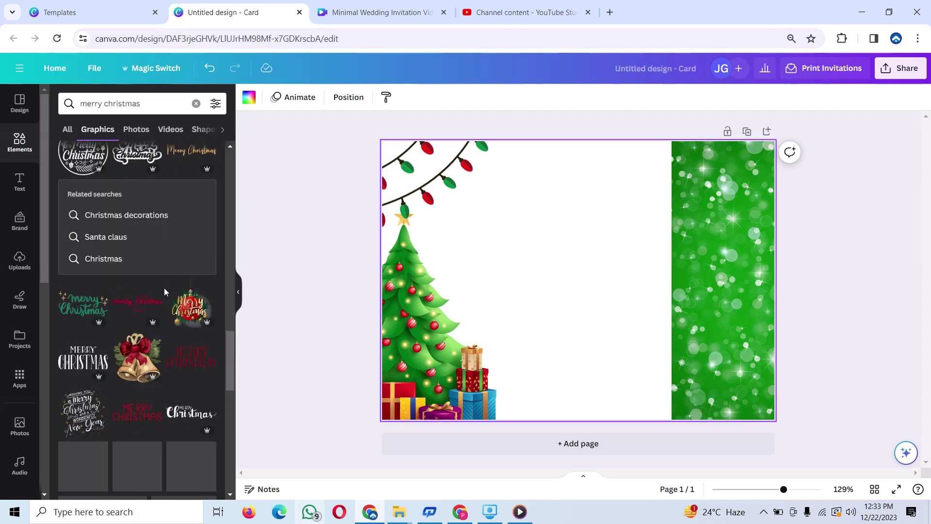
pyautogui.scroll(-3, 164, 291)
pyautogui.scroll(-2, 164, 287)
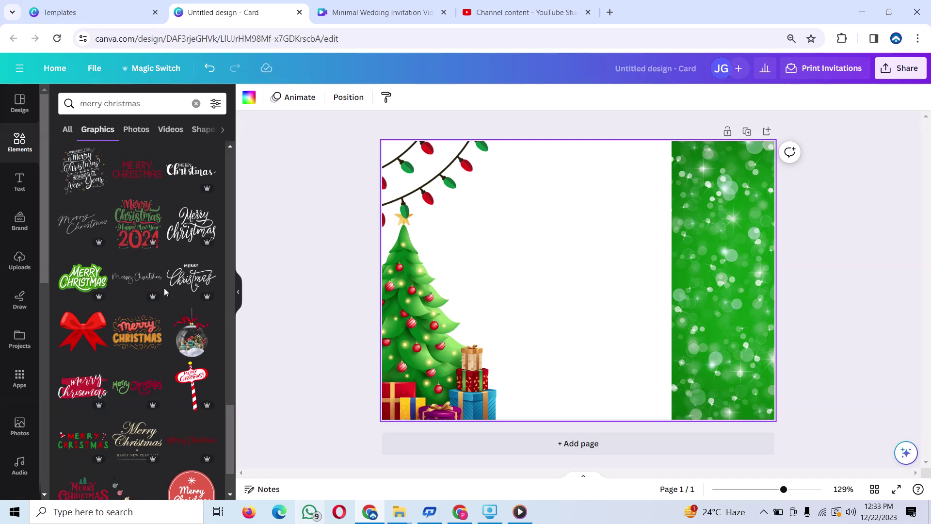
pyautogui.scroll(-2, 164, 287)
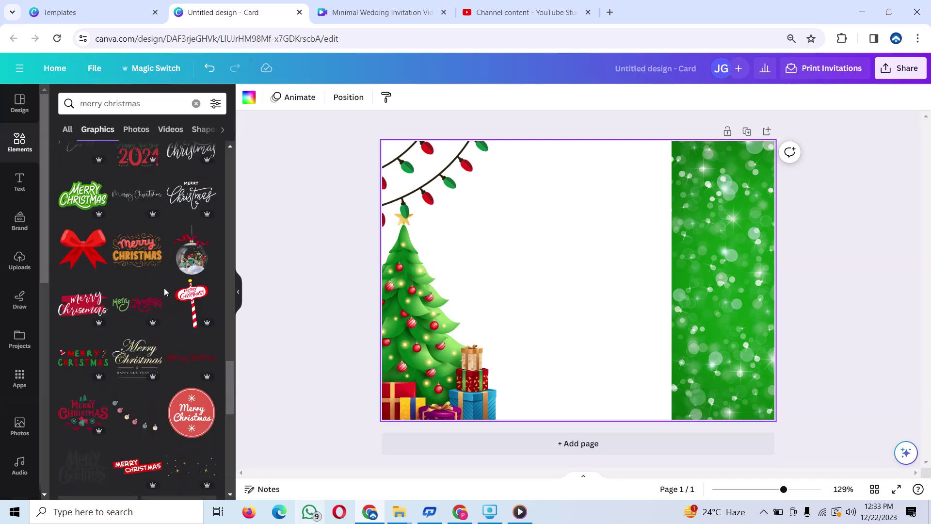
pyautogui.scroll(-2, 164, 287)
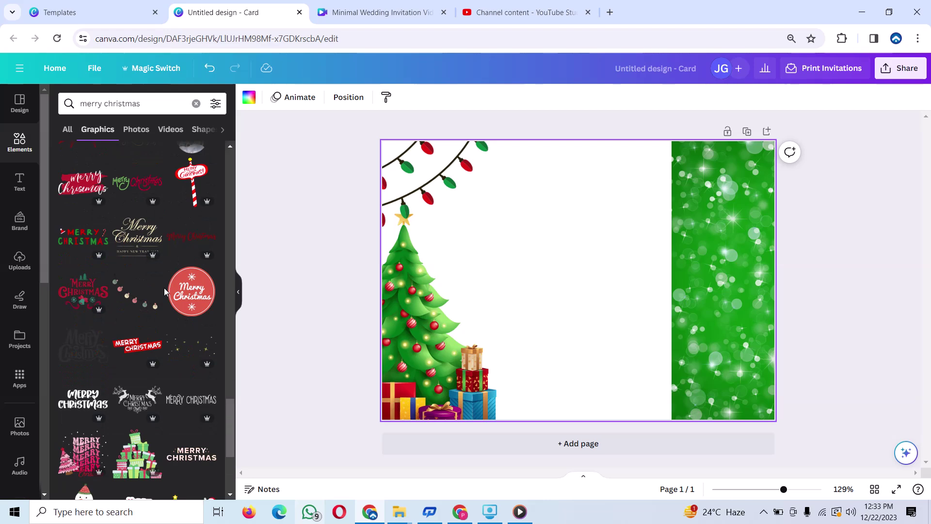
pyautogui.scroll(-4, 164, 287)
pyautogui.scroll(1, 164, 287)
pyautogui.scroll(1, 164, 287)
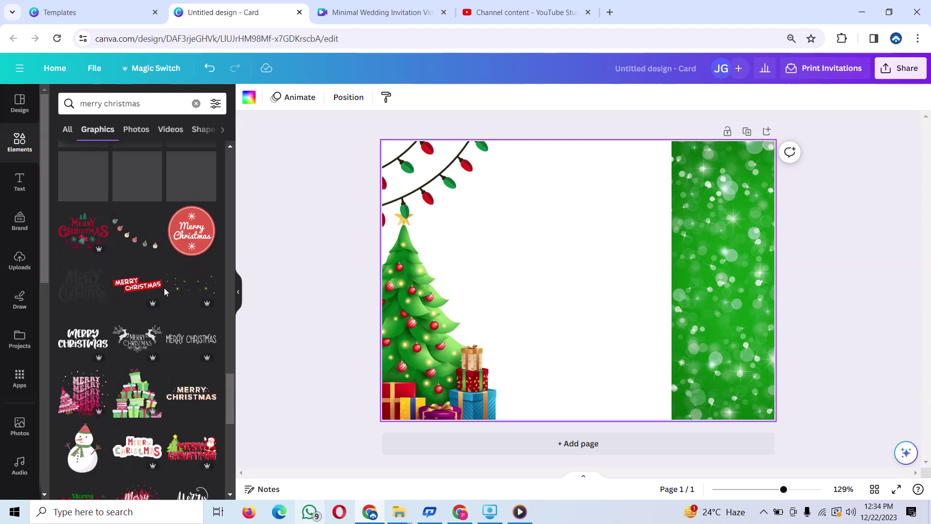
# Add the red Merry Christmas graphic, enlarge it, and centre it in the white area.
pyautogui.click(70, 230)
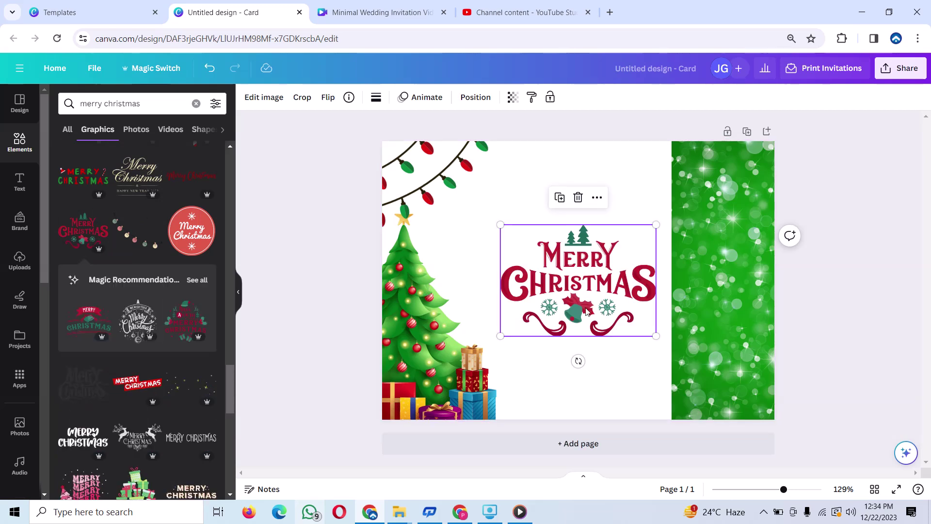
pyautogui.moveTo(592, 308); pyautogui.dragTo(580, 295)
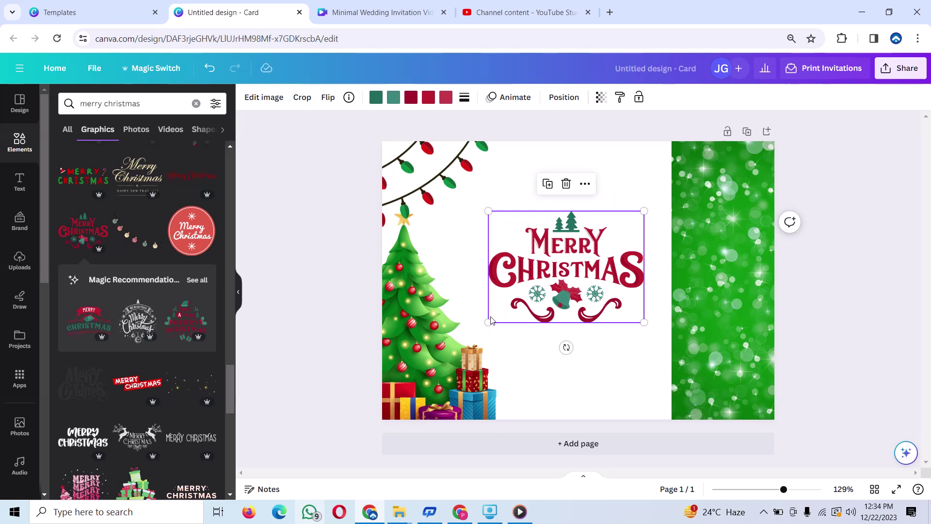
pyautogui.moveTo(488, 322); pyautogui.dragTo(451, 348)
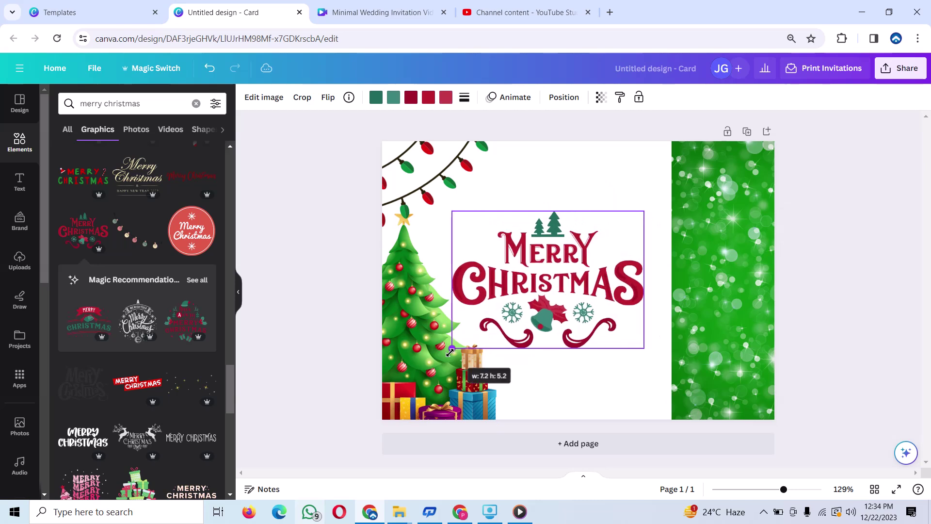
pyautogui.moveTo(529, 318); pyautogui.dragTo(551, 297)
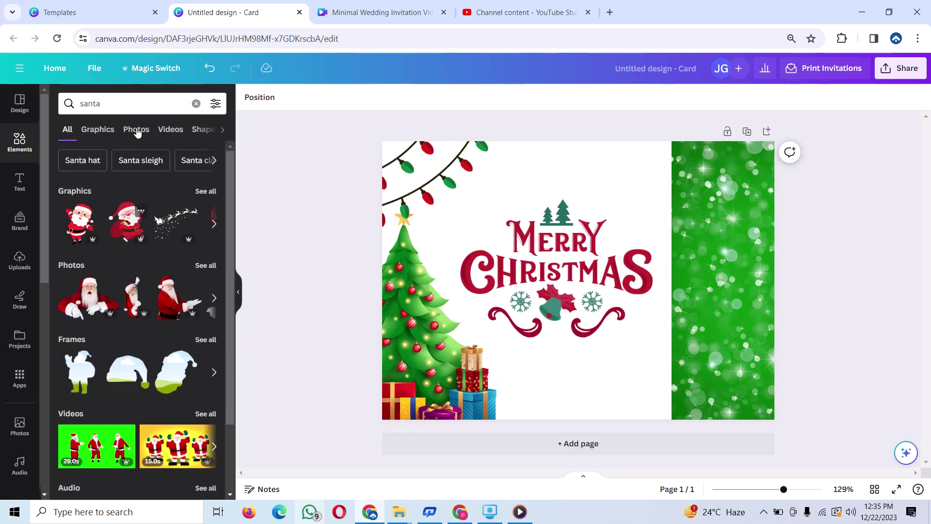
# Add the waving Santa-with-sack graphic, shrinking it into the card's lower right.
pyautogui.click(214, 191)
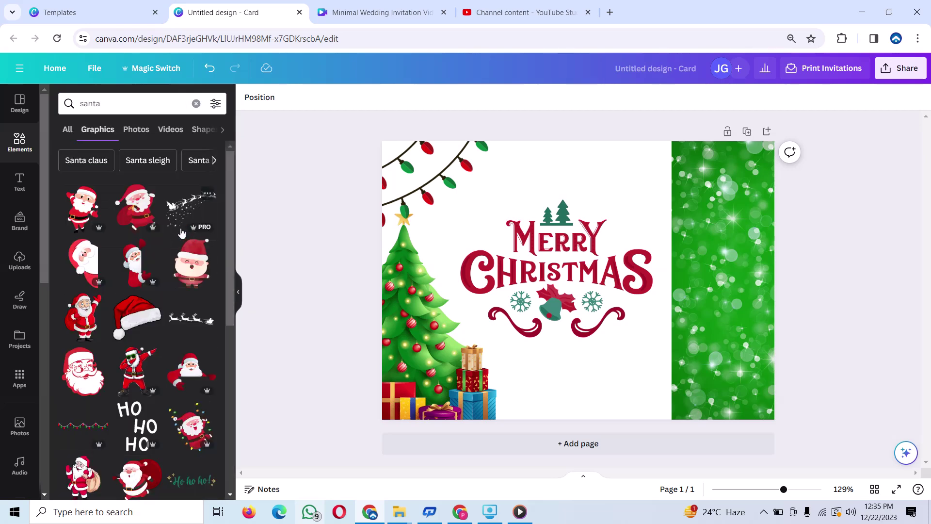
pyautogui.scroll(-3, 181, 232)
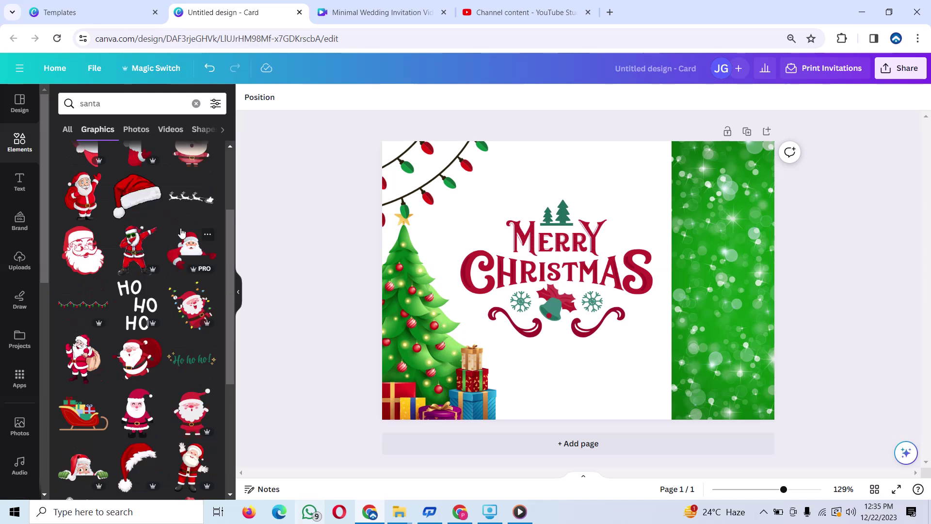
pyautogui.click(83, 363)
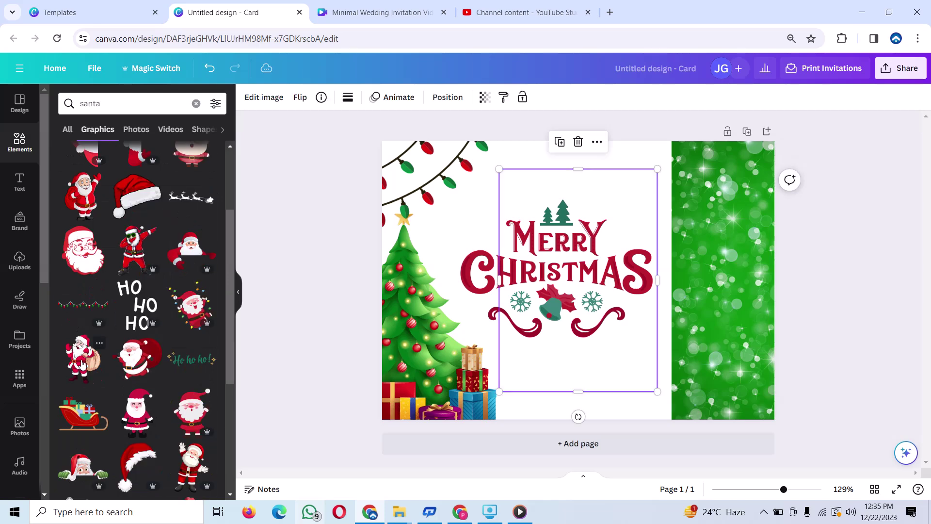
pyautogui.moveTo(584, 262)
pyautogui.mouseDown()
pyautogui.moveTo(633, 295)
pyautogui.moveTo(699, 310)
pyautogui.moveTo(711, 303)
pyautogui.mouseUp()
pyautogui.moveTo(515, 284); pyautogui.dragTo(496, 264)
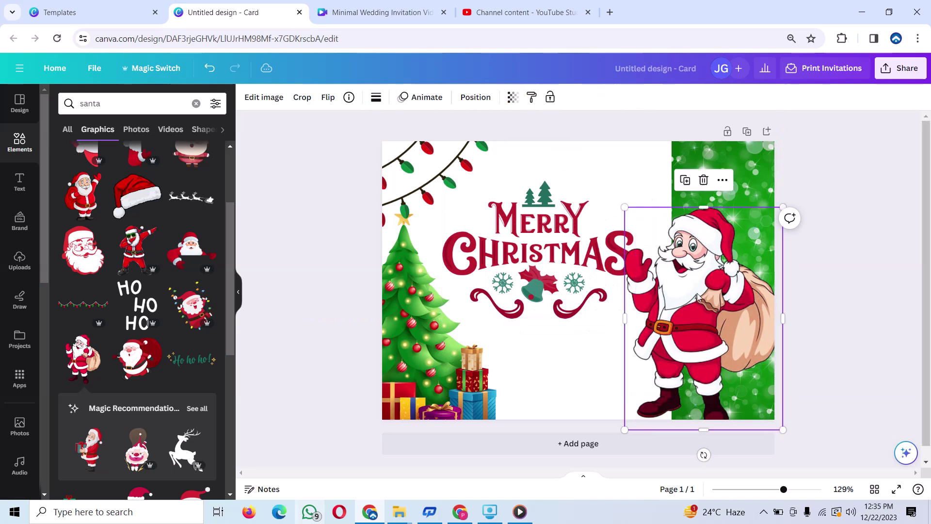
pyautogui.moveTo(695, 290)
pyautogui.mouseDown()
pyautogui.moveTo(682, 307)
pyautogui.moveTo(676, 284)
pyautogui.mouseUp()
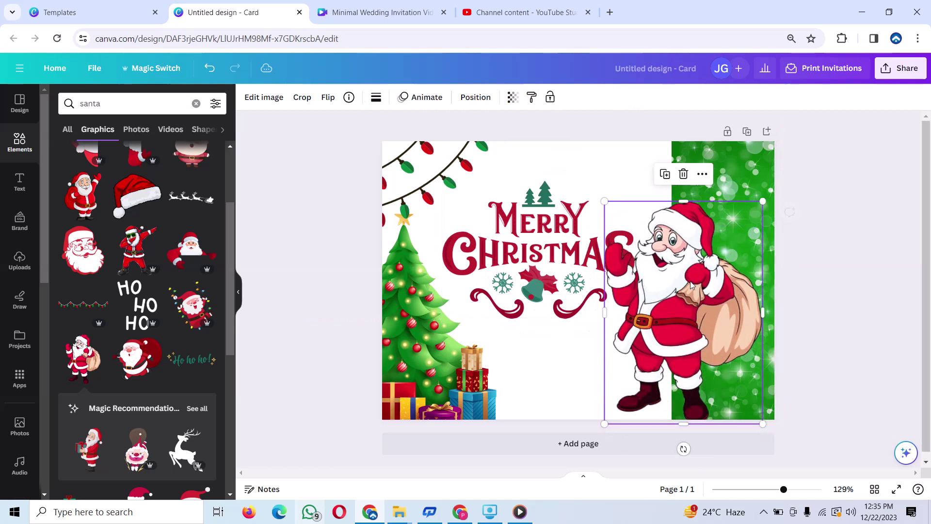
pyautogui.moveTo(762, 200)
pyautogui.mouseDown()
pyautogui.moveTo(734, 222)
pyautogui.moveTo(732, 250)
pyautogui.mouseUp()
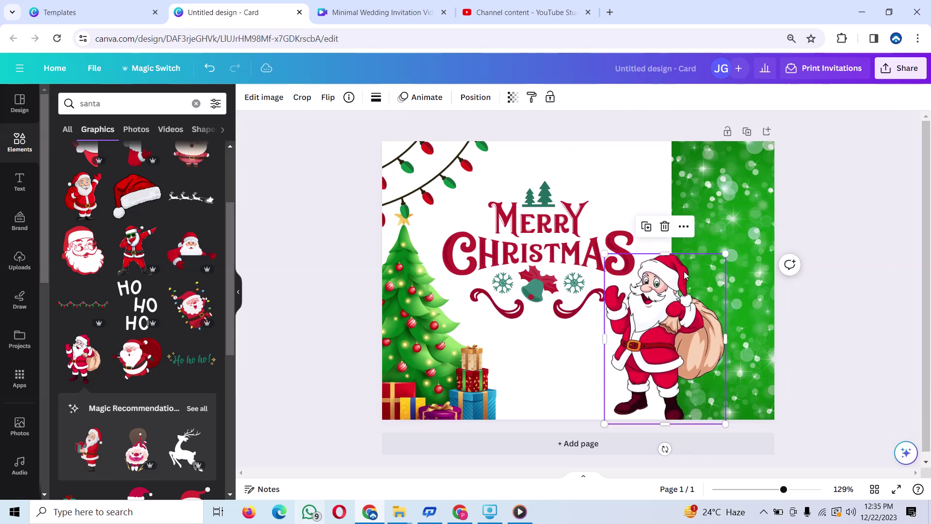
pyautogui.moveTo(674, 269); pyautogui.dragTo(695, 280)
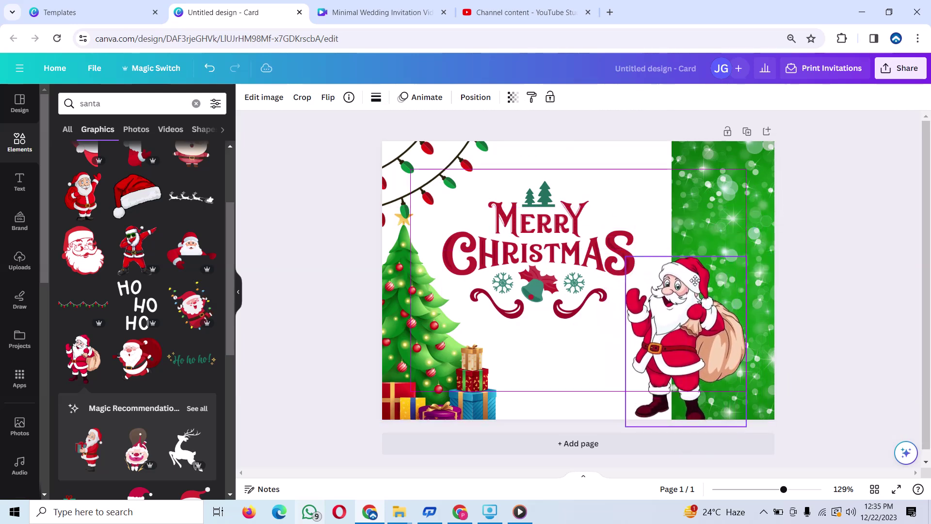
# Shift the Merry Christmas graphic down-right and nudge Santa slightly left.
pyautogui.moveTo(506, 243); pyautogui.dragTo(522, 270)
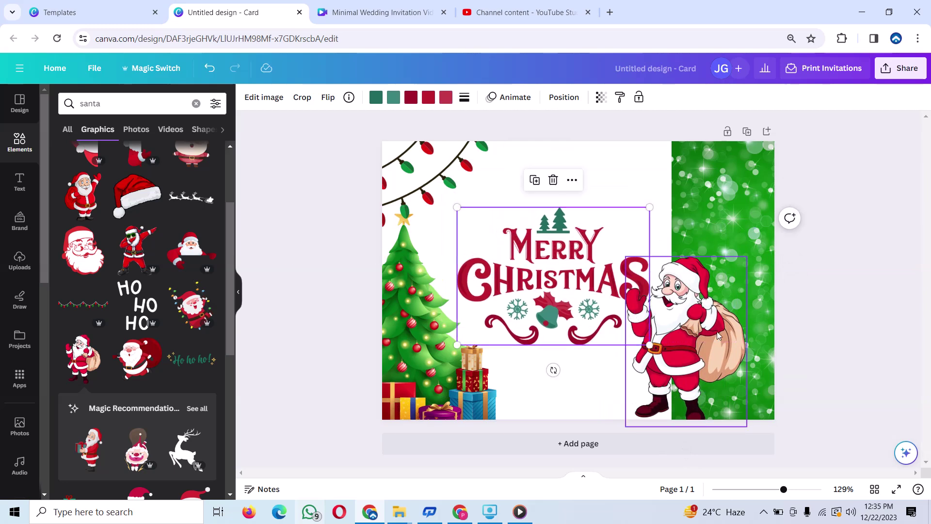
pyautogui.click(688, 334)
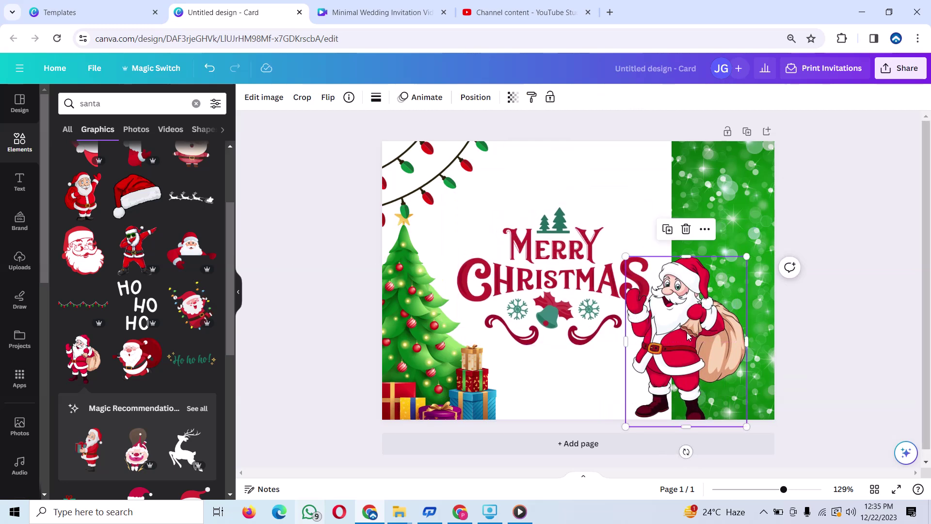
pyautogui.moveTo(689, 334); pyautogui.dragTo(670, 329)
pyautogui.click(690, 184)
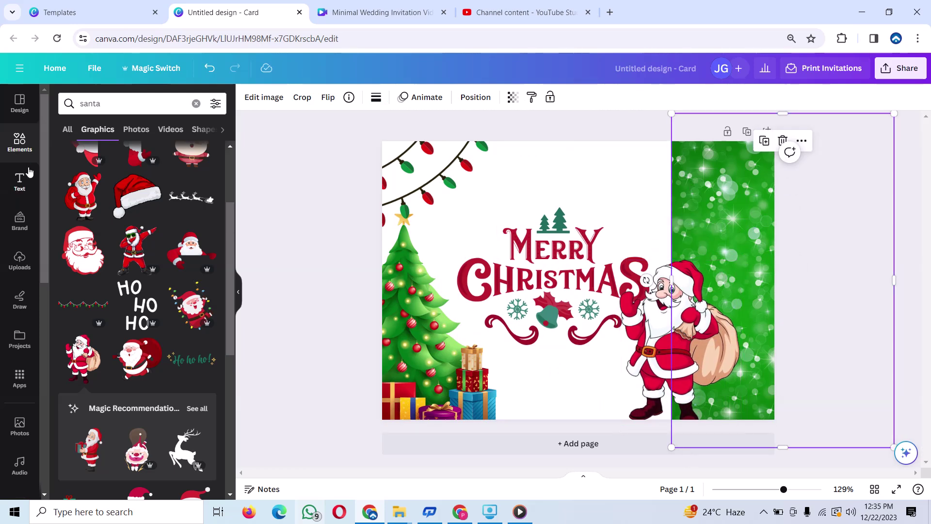
pyautogui.click(19, 182)
# Add a subheading reading 'I WISH YOU A' above the Merry Christmas graphic.
pyautogui.click(123, 186)
pyautogui.moveTo(602, 291); pyautogui.dragTo(591, 164)
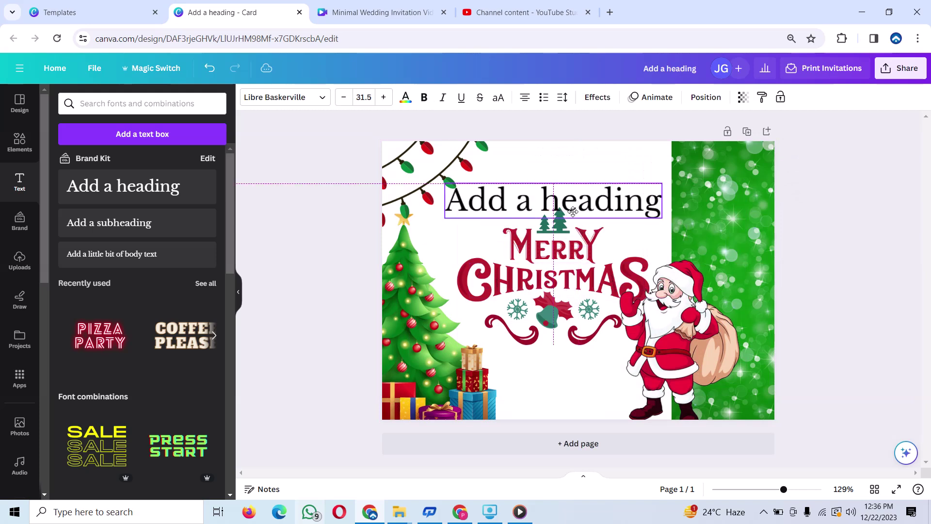
pyautogui.click(587, 145)
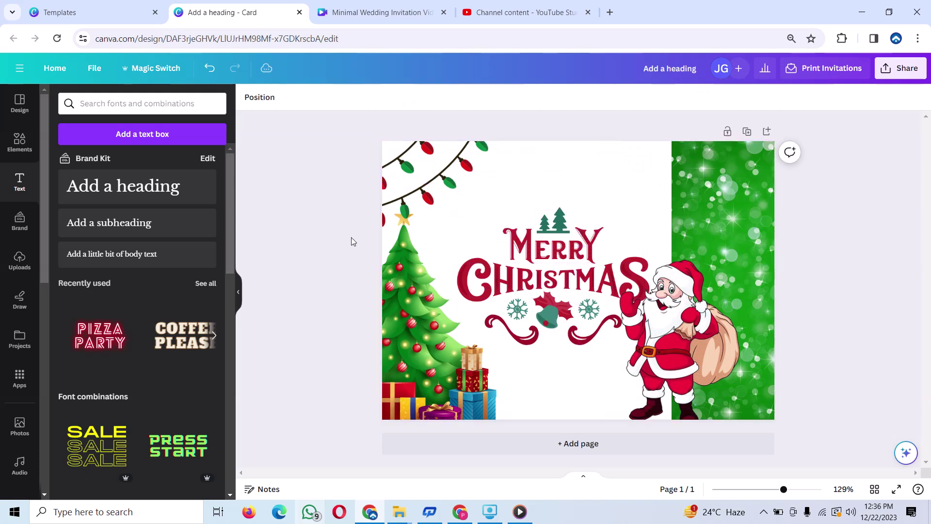
pyautogui.click(202, 238)
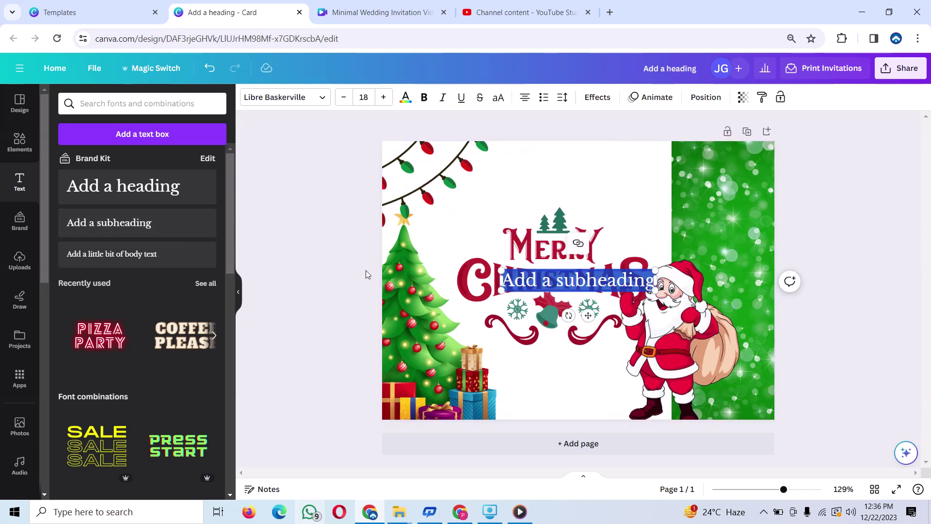
pyautogui.press('BackSpace')
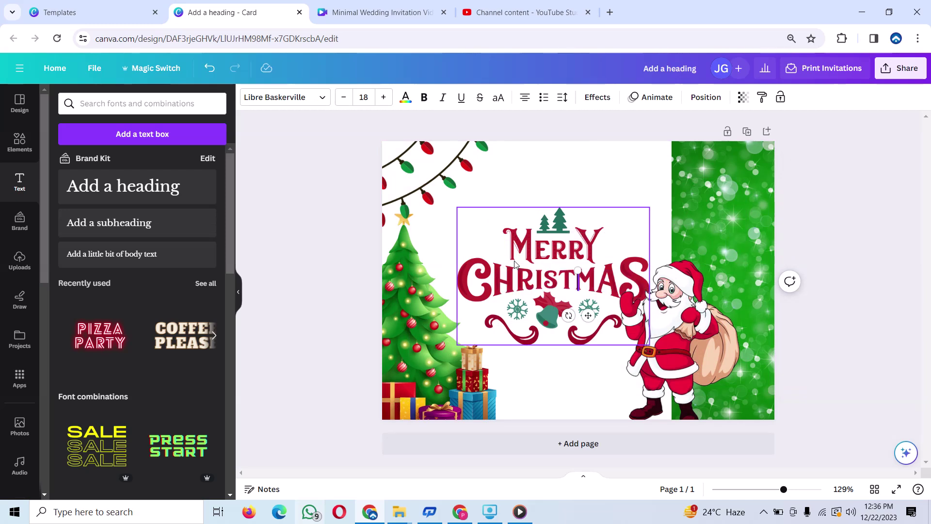
pyautogui.write('I')
pyautogui.write(' WI')
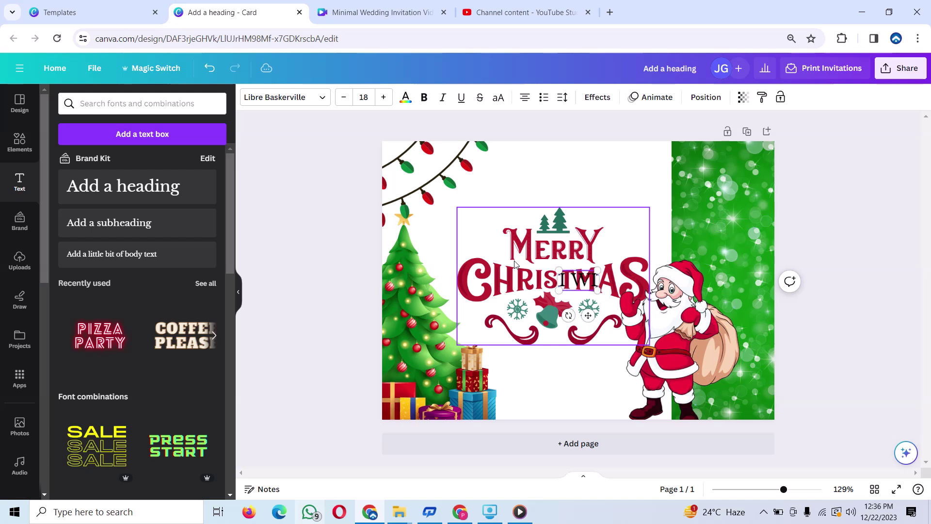
pyautogui.write('S')
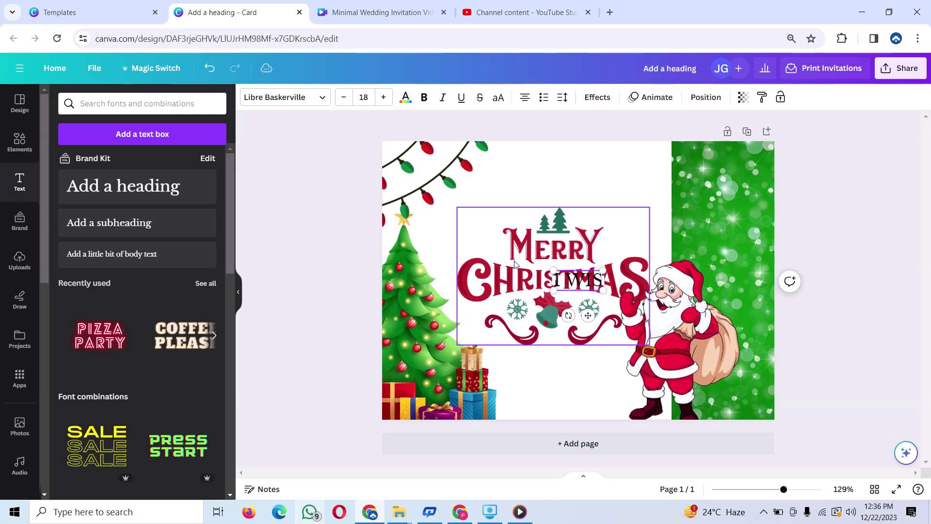
pyautogui.write('H')
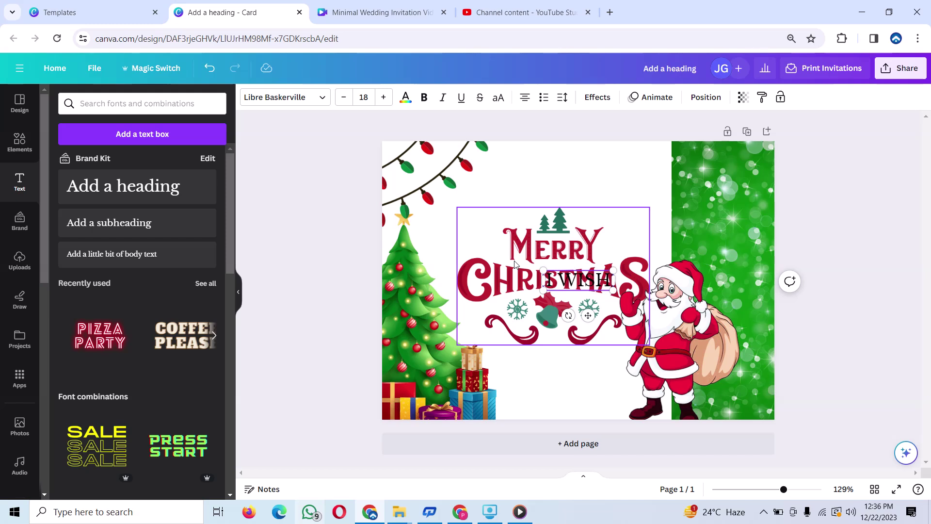
pyautogui.write(' YO')
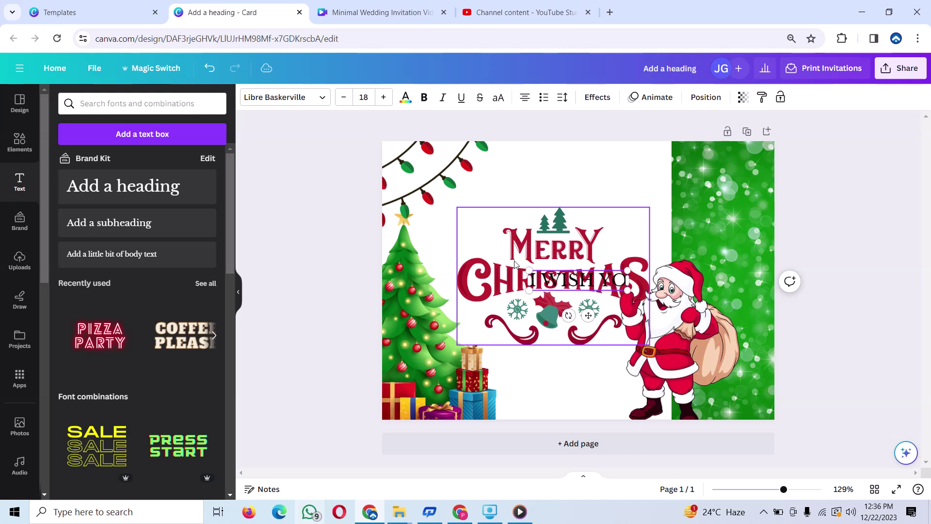
pyautogui.write('U A')
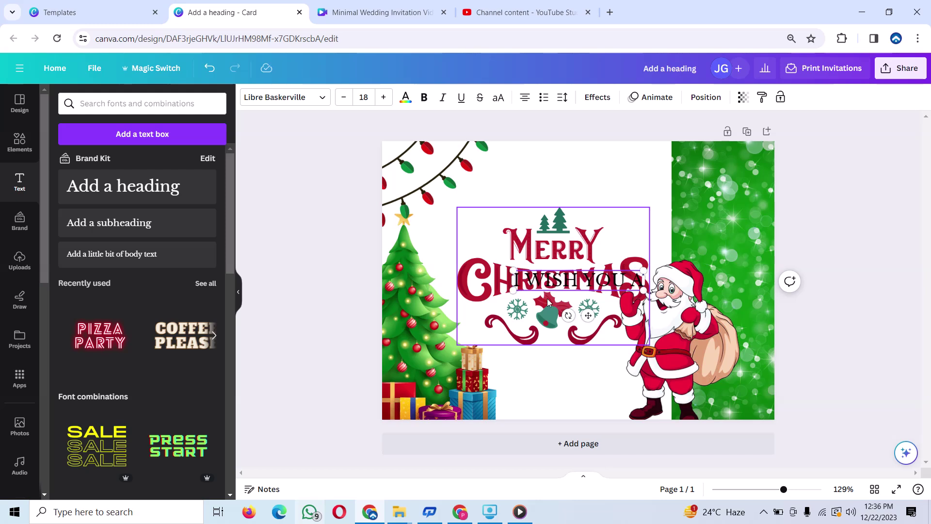
pyautogui.click(563, 364)
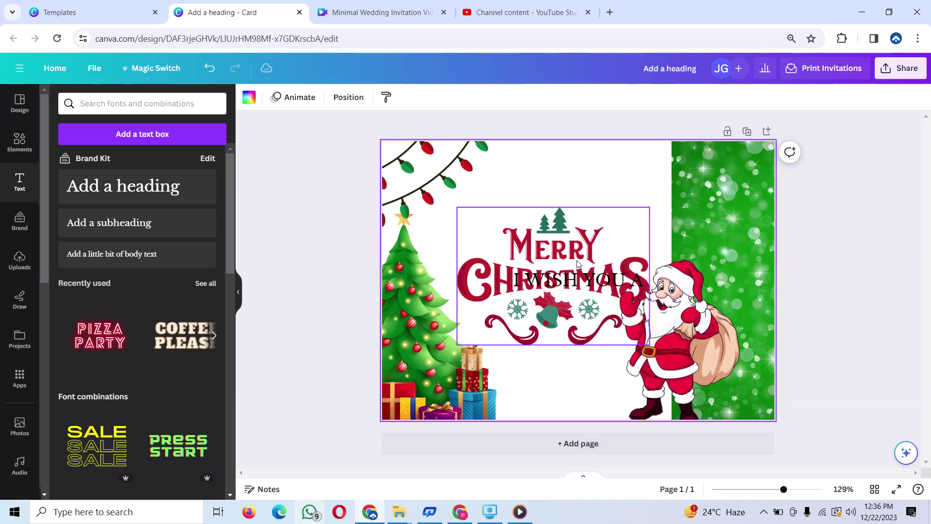
pyautogui.moveTo(596, 270); pyautogui.dragTo(576, 202)
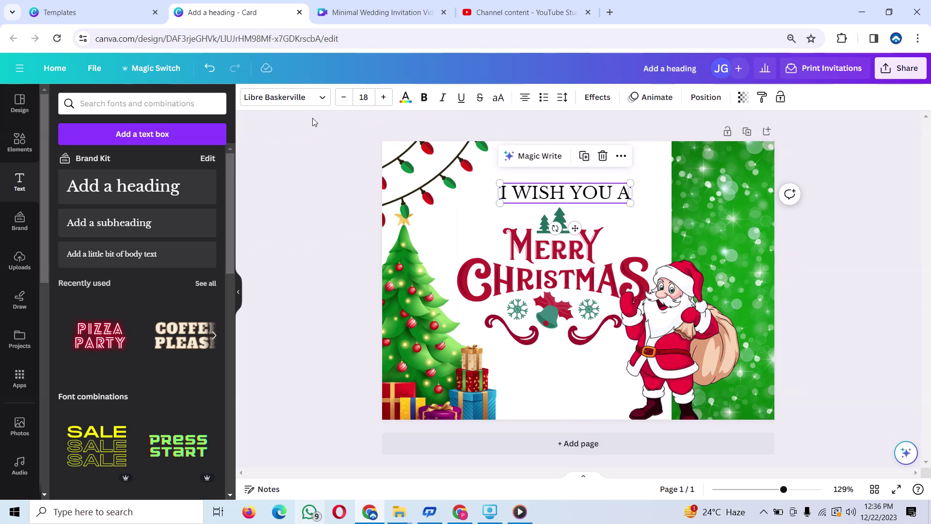
# Set the 'I WISH YOU A' text to the Lovelo font and widen its box.
pyautogui.click(322, 99)
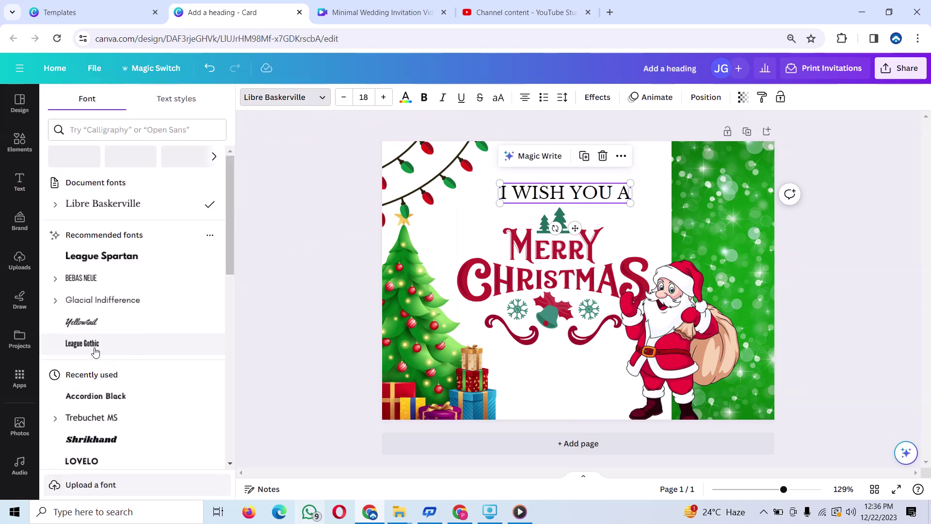
pyautogui.scroll(-5, 110, 283)
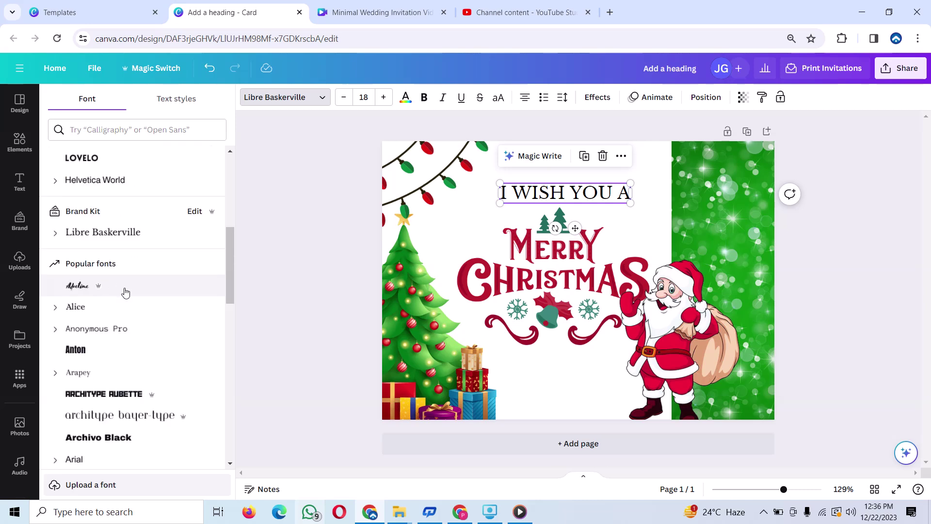
pyautogui.click(127, 190)
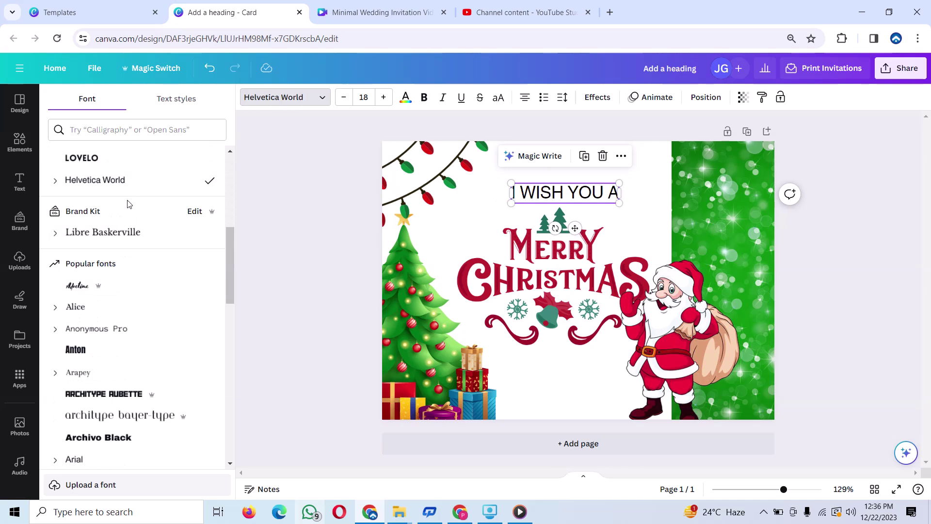
pyautogui.scroll(-5, 129, 204)
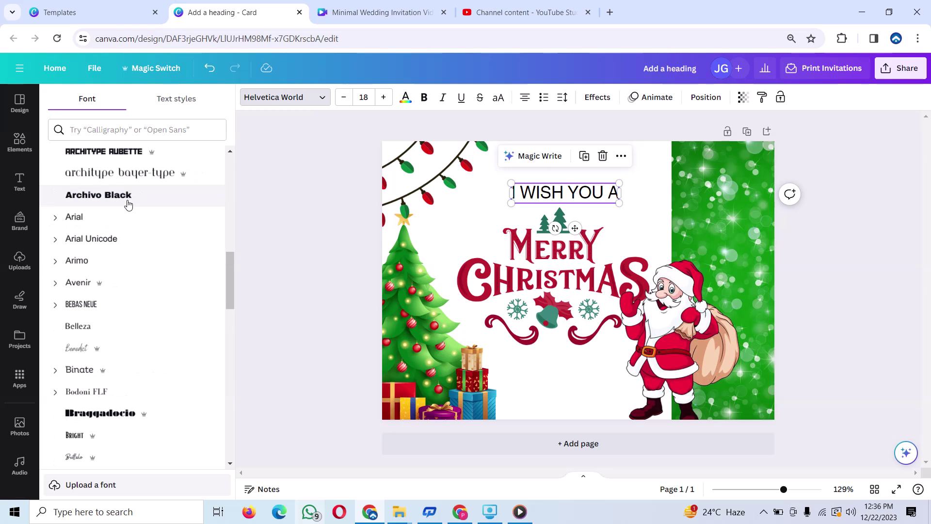
pyautogui.scroll(1, 127, 204)
pyautogui.scroll(3, 127, 204)
pyautogui.scroll(2, 122, 205)
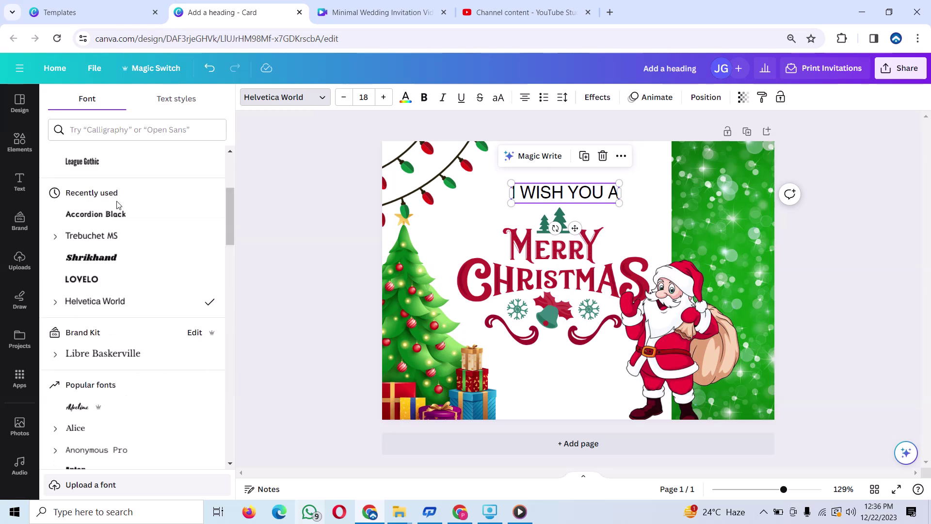
pyautogui.click(88, 286)
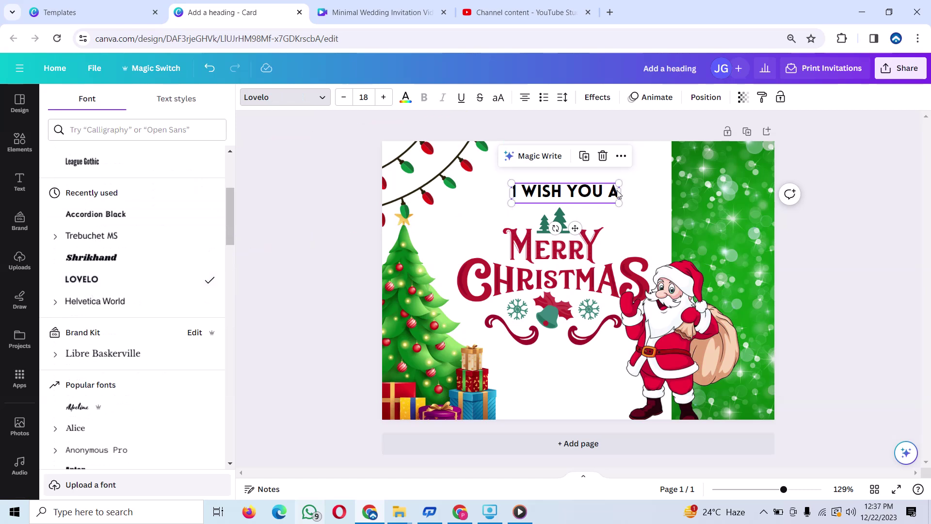
pyautogui.moveTo(621, 193)
pyautogui.mouseDown()
pyautogui.moveTo(642, 191)
pyautogui.moveTo(509, 193)
pyautogui.mouseUp()
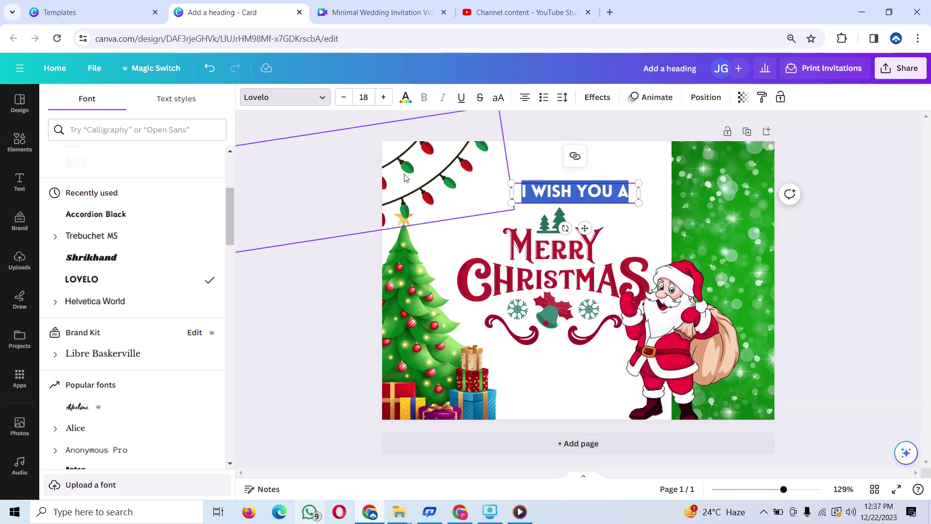
# Colour the 'I WISH YOU A' text dark crimson and nudge it slightly up-left.
pyautogui.click(406, 106)
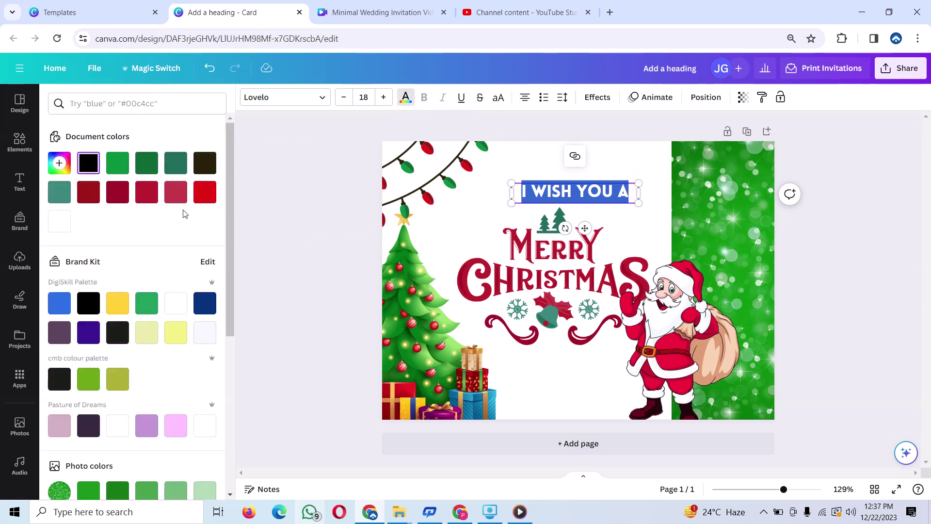
pyautogui.click(205, 192)
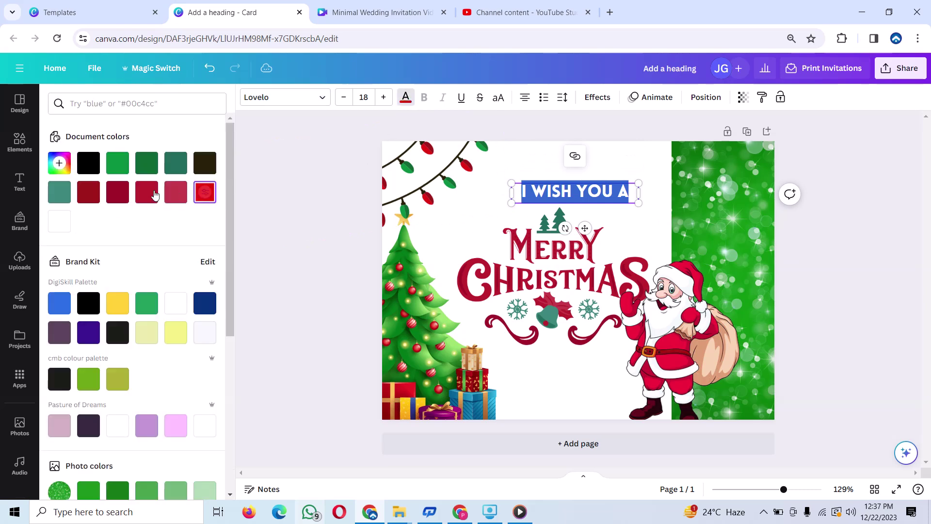
pyautogui.click(118, 191)
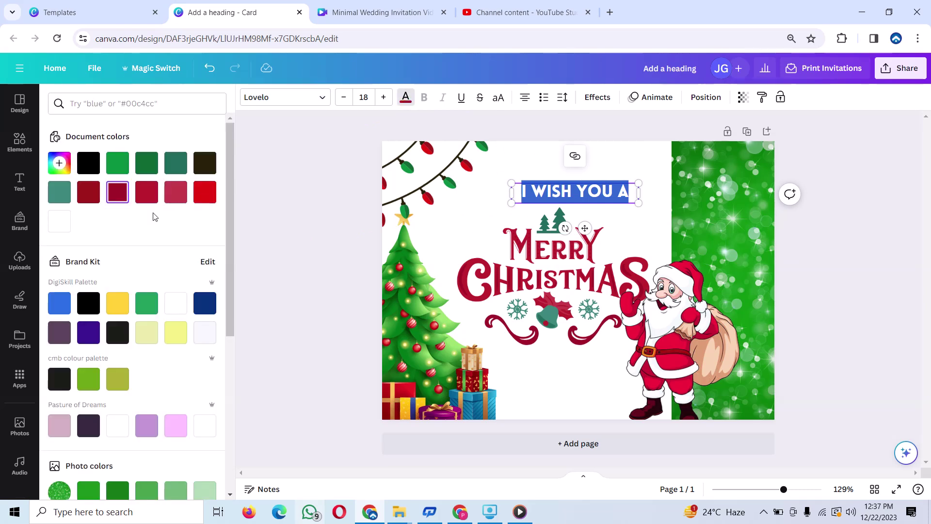
pyautogui.click(484, 218)
pyautogui.click(596, 200)
pyautogui.moveTo(596, 199); pyautogui.dragTo(585, 196)
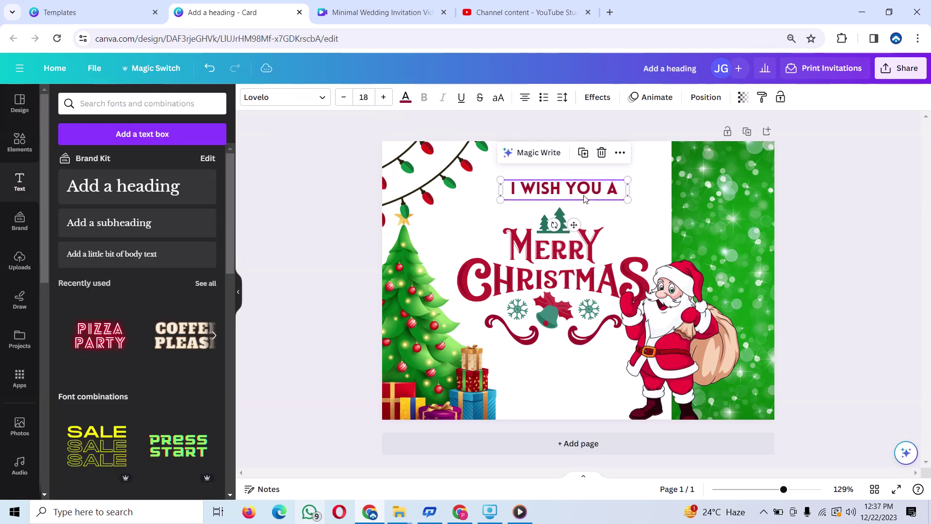
# Duplicate the heading text and move the copy below the swirl ornament for 'AND HAPPY NEW YEAR !'.
pyautogui.click(582, 152)
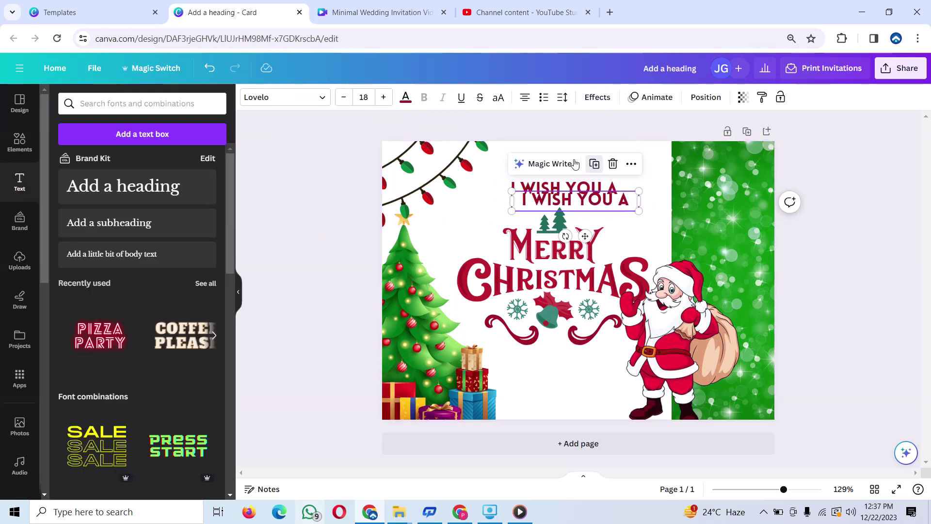
pyautogui.moveTo(593, 197); pyautogui.dragTo(584, 343)
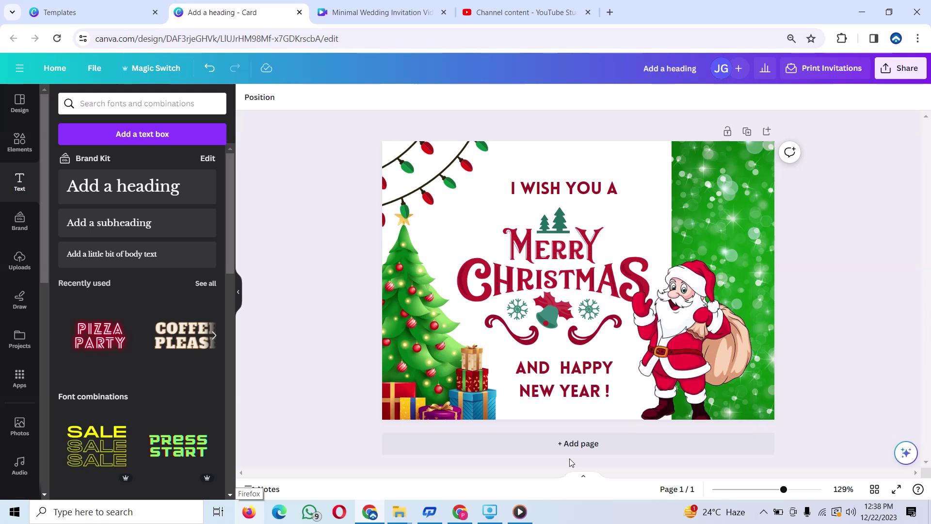
# Add a blank second page and list all Photos results for 'red background'.
pyautogui.click(615, 449)
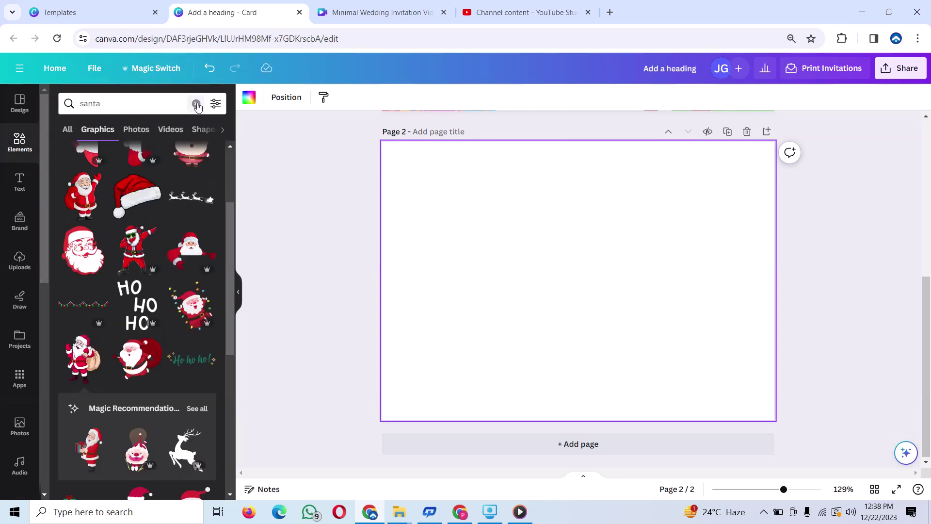
pyautogui.click(196, 103)
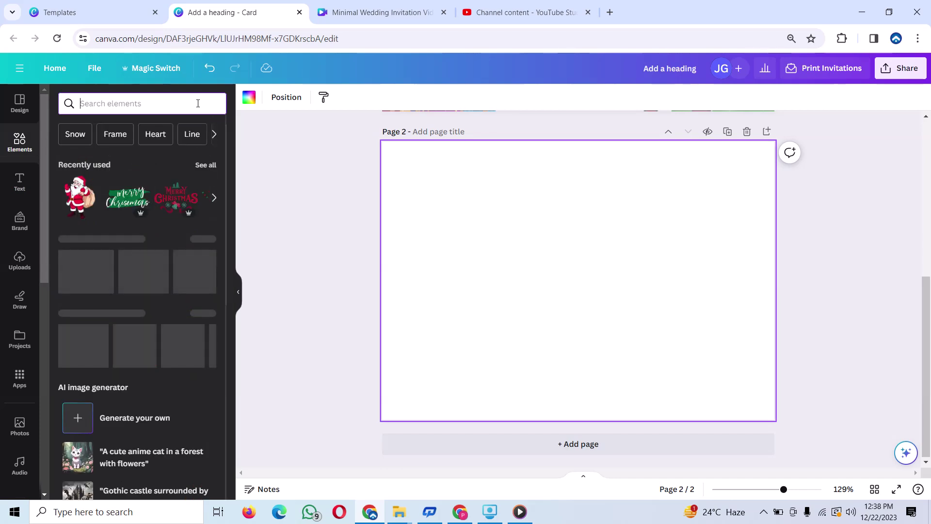
pyautogui.write('RED ')
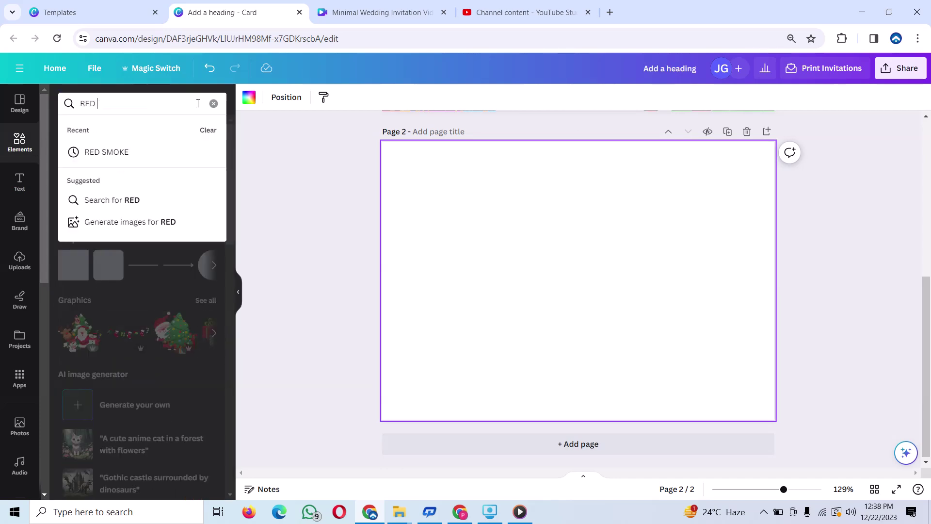
pyautogui.write('BA')
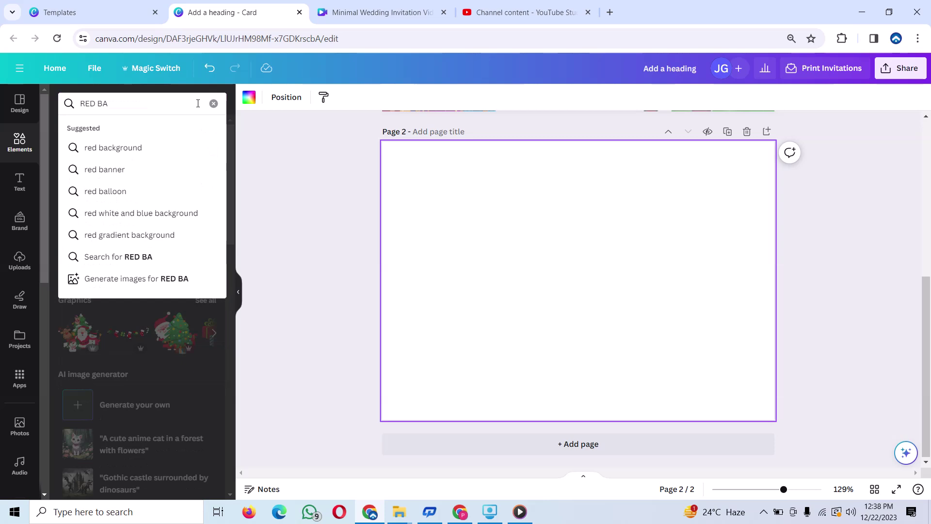
pyautogui.write('CHG')
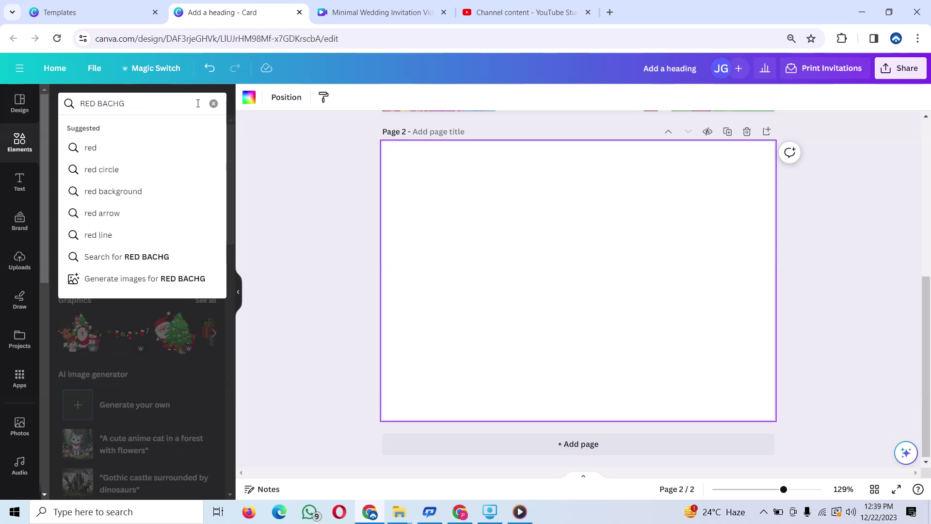
pyautogui.click(104, 192)
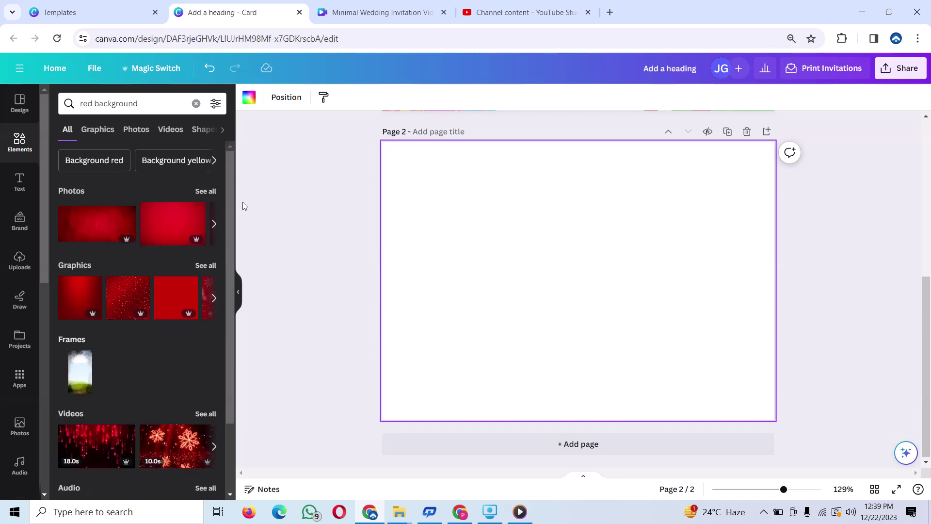
pyautogui.click(212, 194)
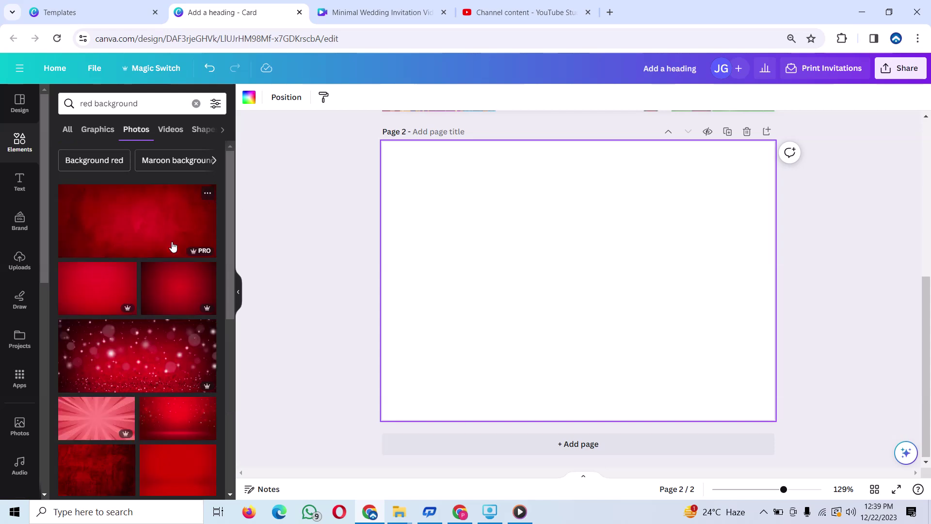
pyautogui.scroll(-1, 139, 272)
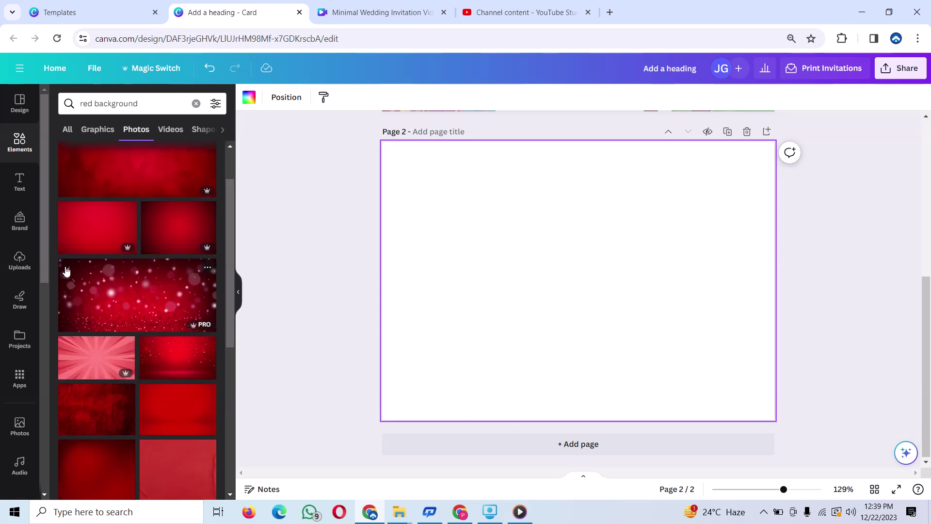
# Set the red gradient photo as page 2's full background.
pyautogui.click(75, 240)
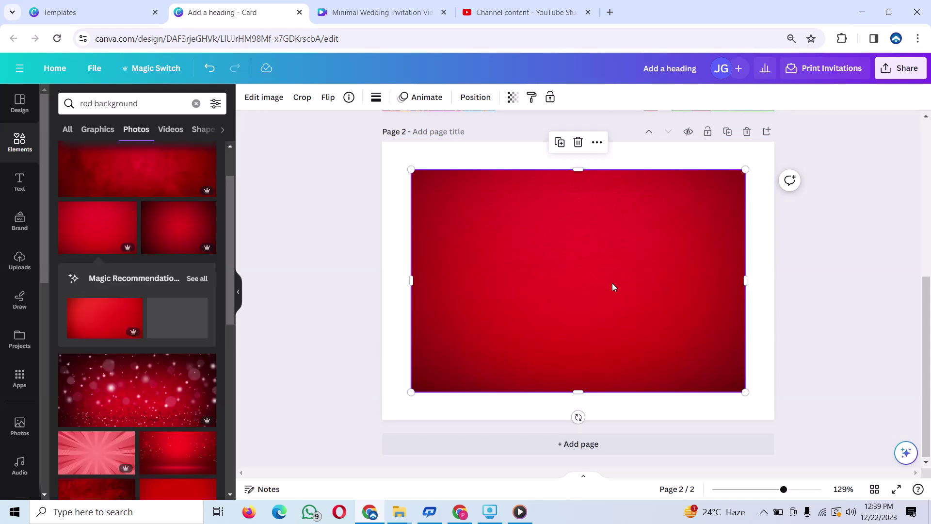
pyautogui.rightClick(614, 285)
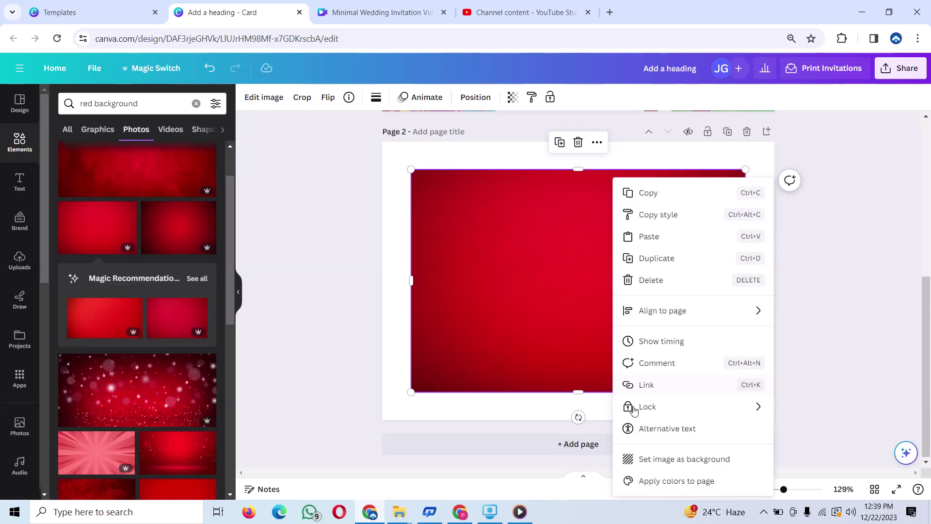
pyautogui.click(672, 457)
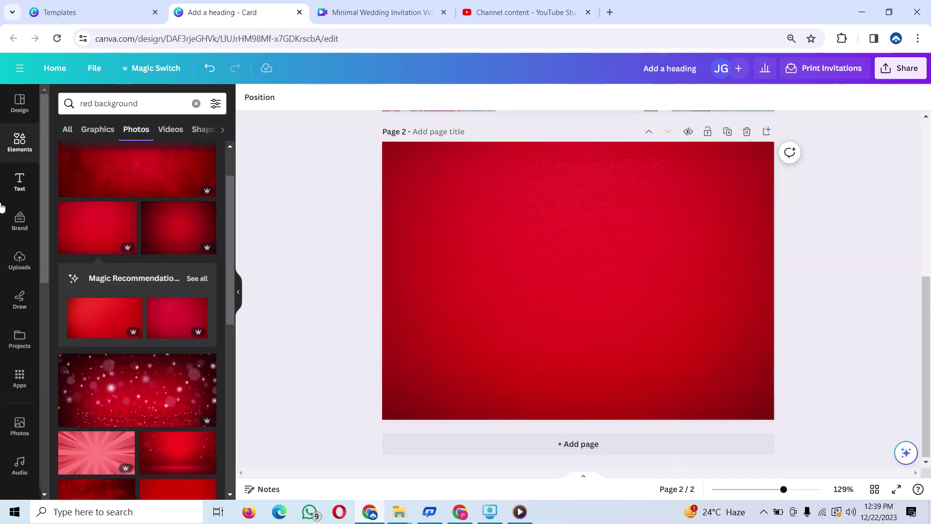
pyautogui.click(19, 150)
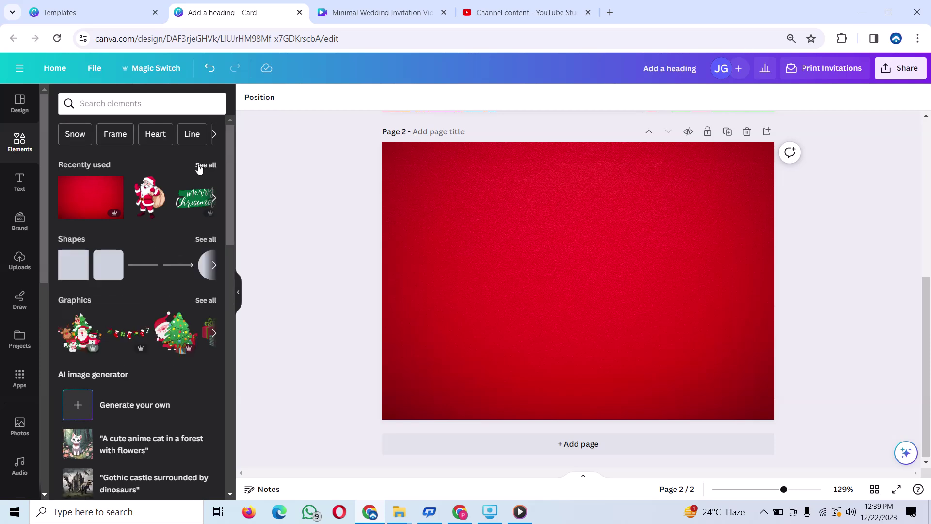
# Add the Neon Yellow Rectangle from recently used elements and move it to page 2's top.
pyautogui.click(205, 165)
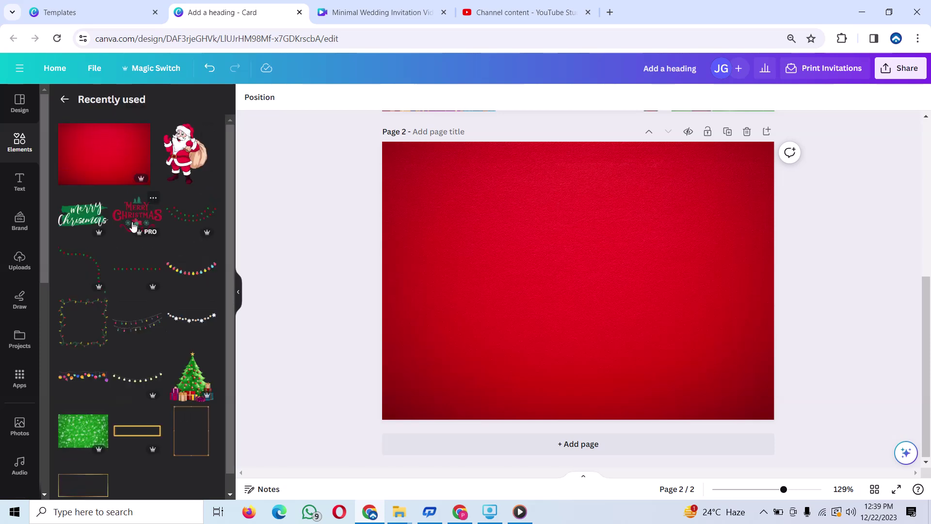
pyautogui.scroll(-1, 146, 240)
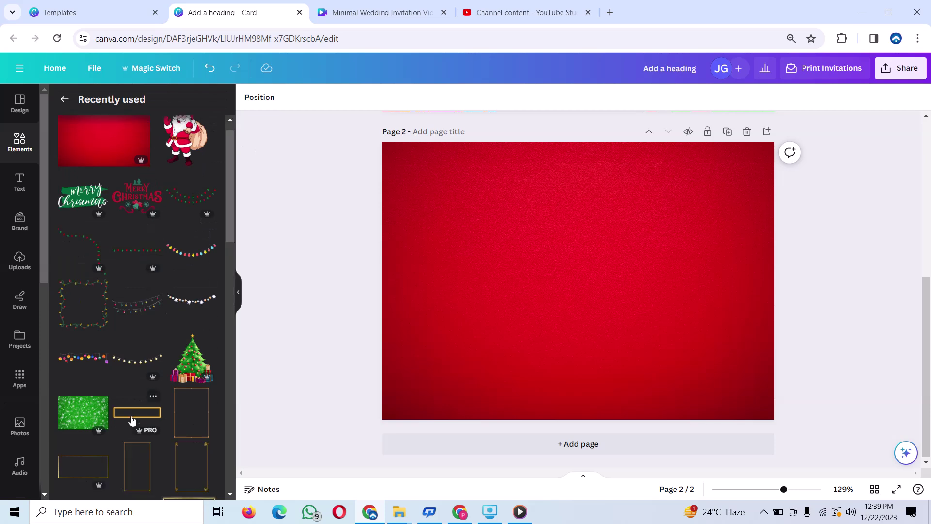
pyautogui.click(153, 398)
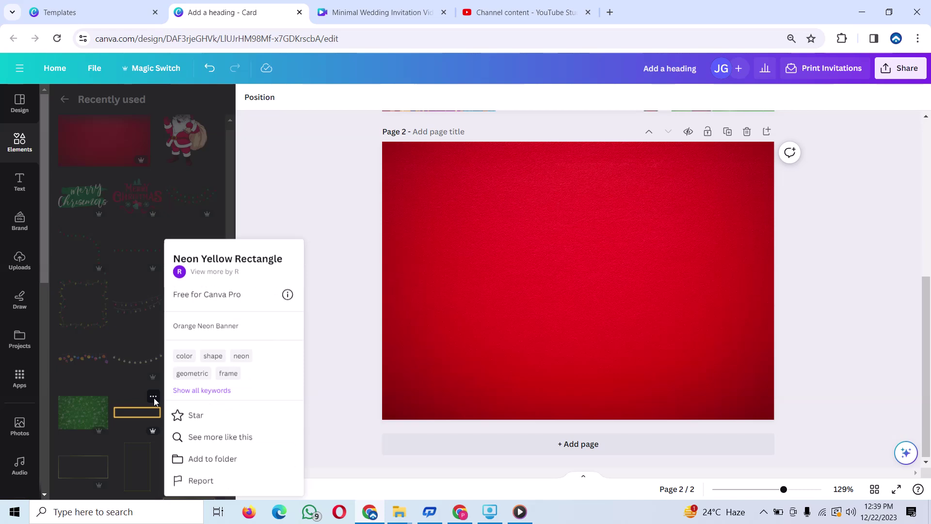
pyautogui.click(132, 412)
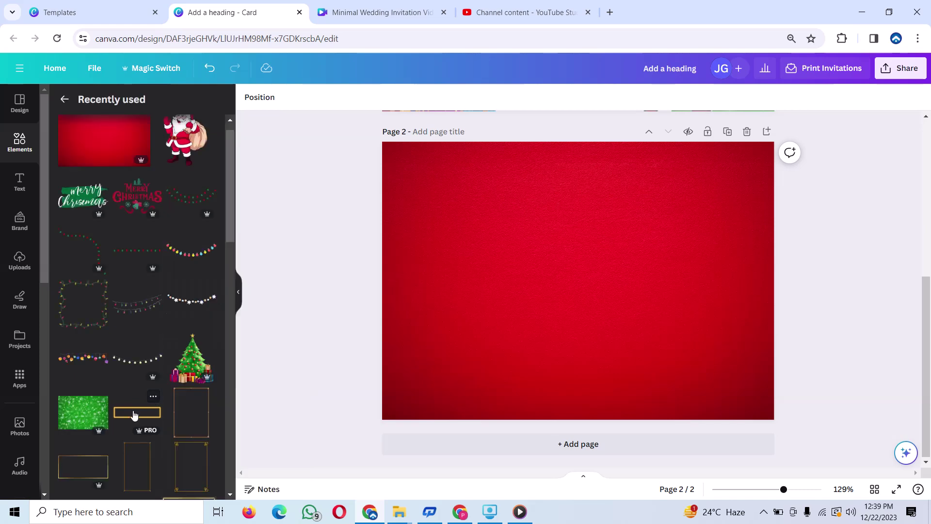
pyautogui.click(135, 415)
pyautogui.moveTo(514, 317)
pyautogui.mouseDown()
pyautogui.moveTo(545, 260)
pyautogui.moveTo(518, 191)
pyautogui.mouseUp()
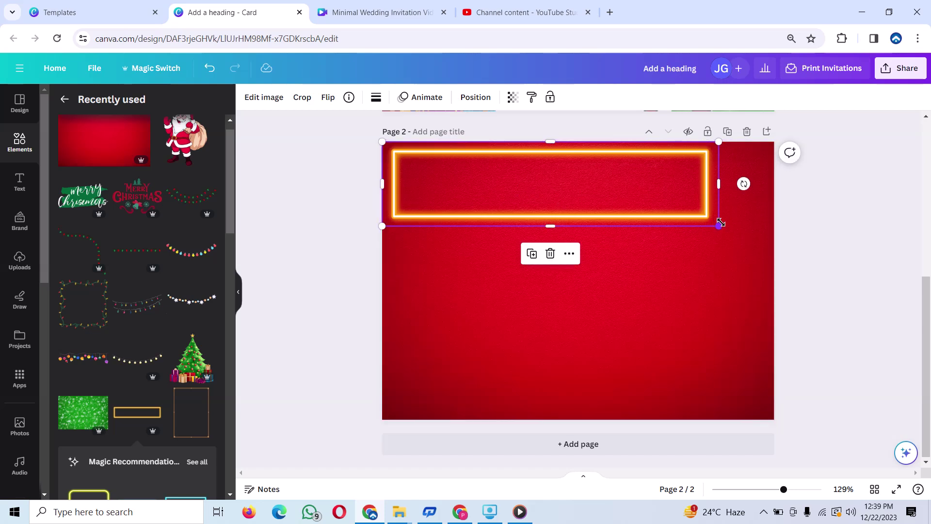
# Enlarge the neon frame across the page top and move a duplicate to the bottom.
pyautogui.moveTo(720, 225)
pyautogui.mouseDown()
pyautogui.moveTo(767, 289)
pyautogui.moveTo(767, 282)
pyautogui.mouseUp()
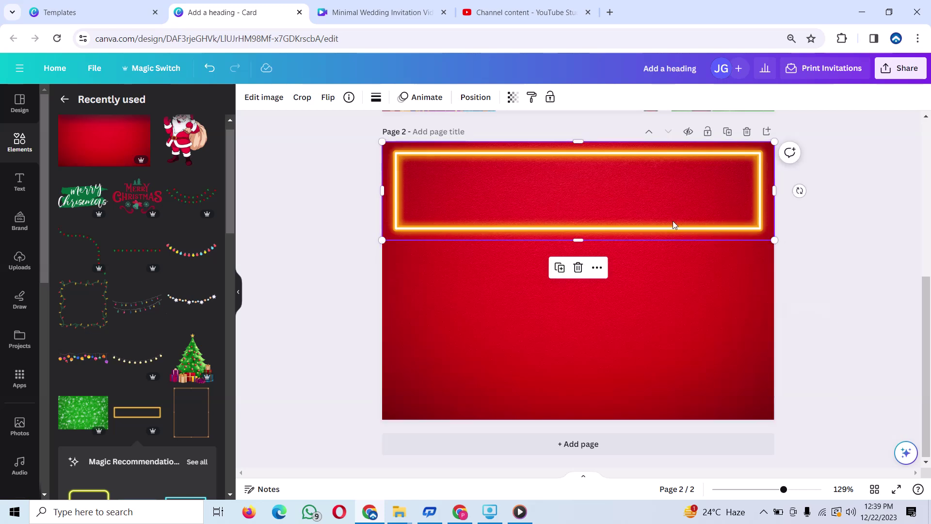
pyautogui.moveTo(673, 225); pyautogui.dragTo(673, 223)
pyautogui.click(558, 269)
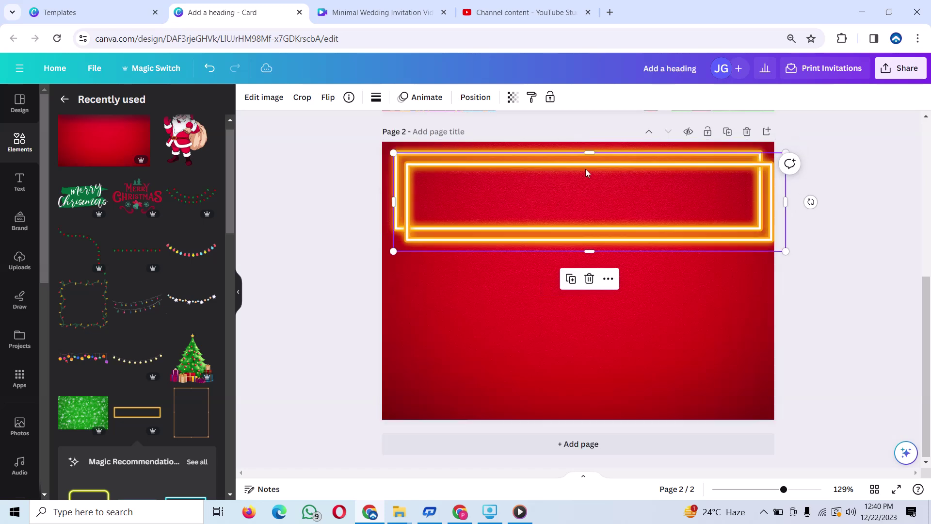
pyautogui.moveTo(586, 168)
pyautogui.mouseDown()
pyautogui.moveTo(556, 323)
pyautogui.moveTo(577, 323)
pyautogui.mouseUp()
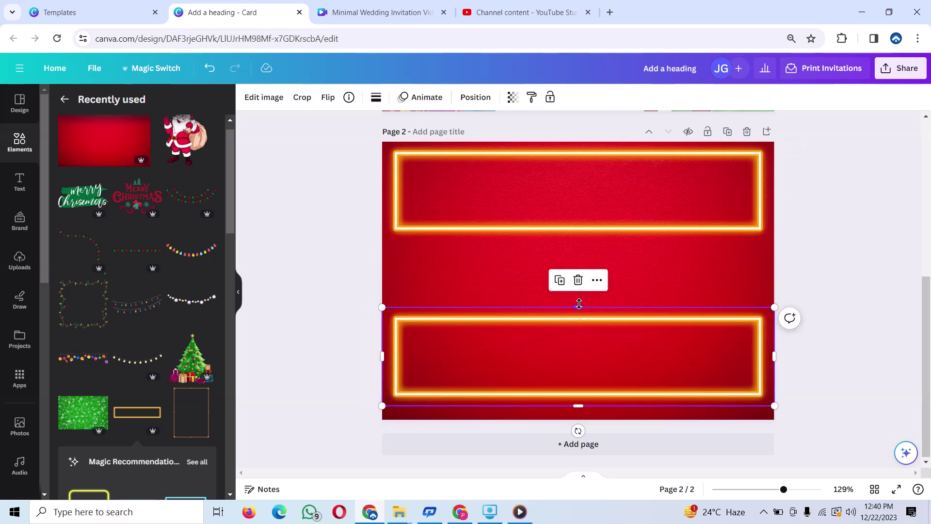
# Shorten the top and bottom neon frames from their inner edges.
pyautogui.moveTo(579, 307); pyautogui.dragTo(579, 322)
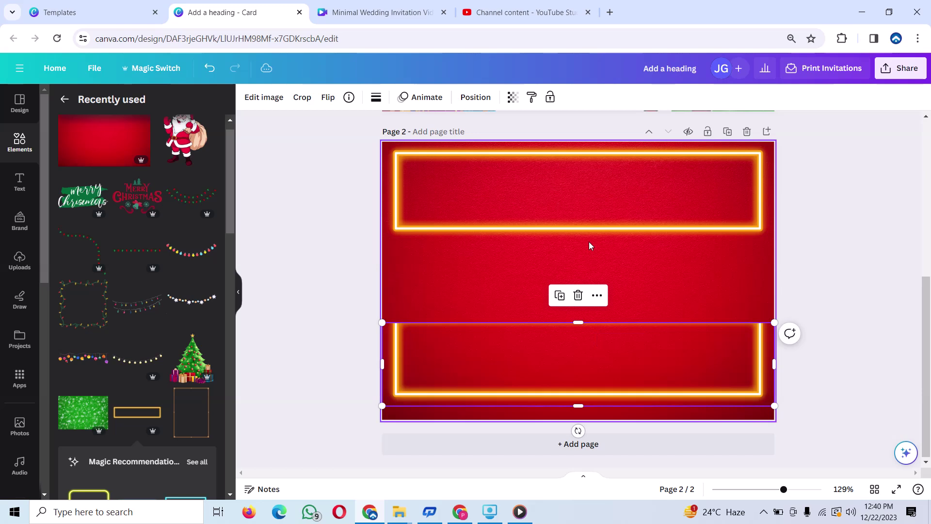
pyautogui.click(589, 242)
pyautogui.click(589, 223)
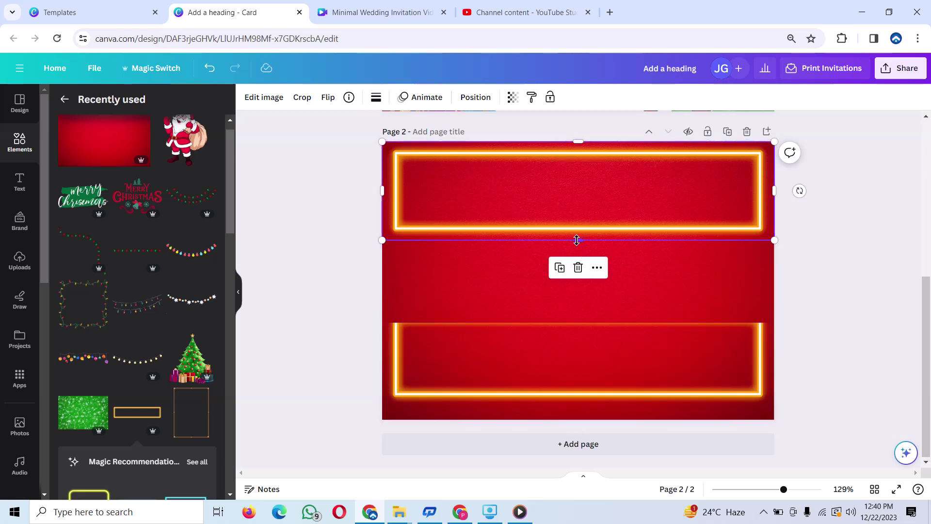
pyautogui.moveTo(577, 240); pyautogui.dragTo(576, 215)
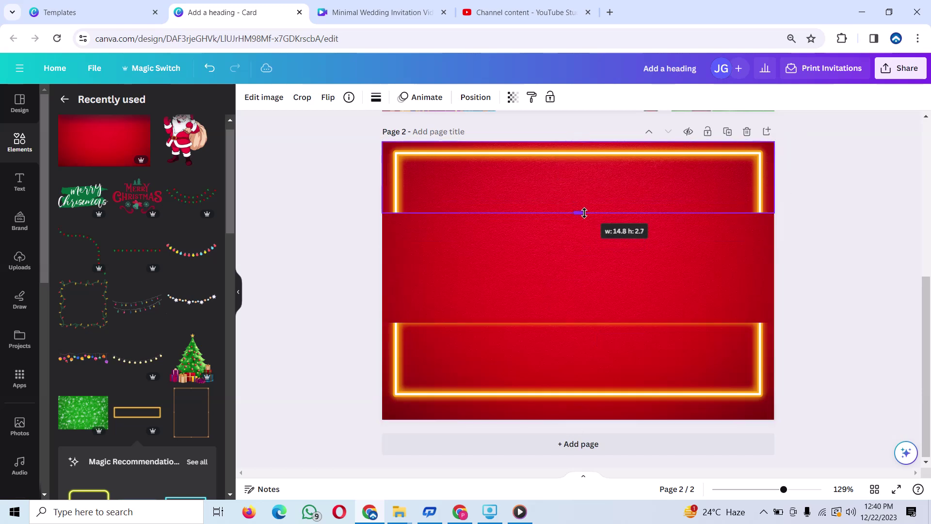
pyautogui.click(564, 324)
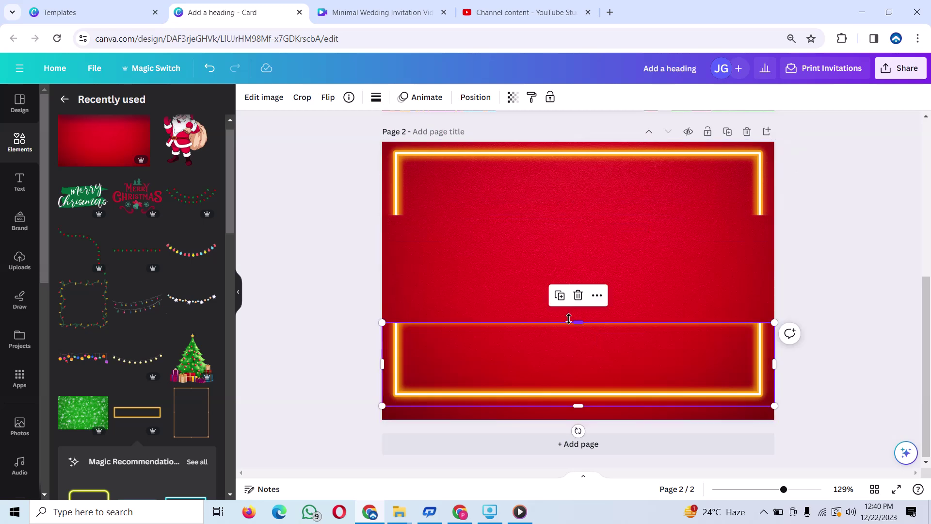
pyautogui.moveTo(573, 321); pyautogui.dragTo(573, 327)
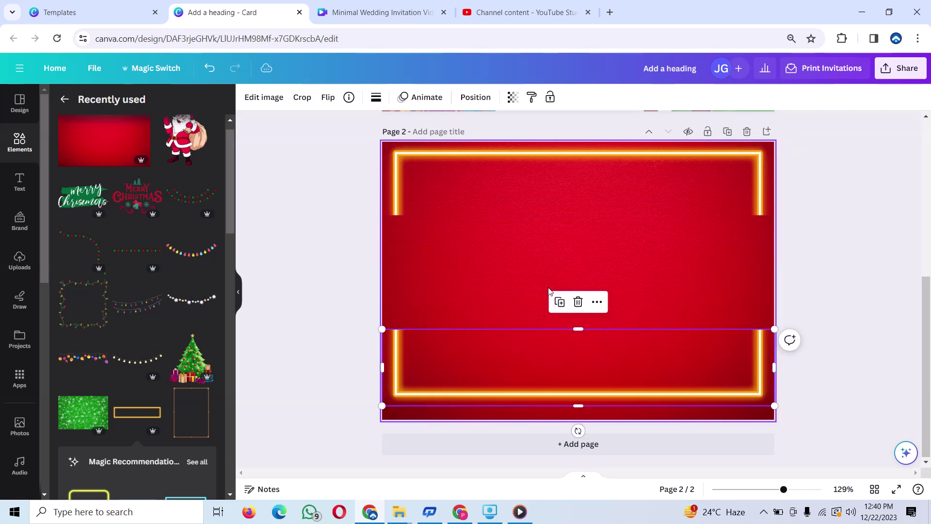
# Turn a duplicated frame into a thin strip filling the border gap, and duplicate that strip.
pyautogui.click(560, 303)
pyautogui.moveTo(558, 383)
pyautogui.mouseDown()
pyautogui.moveTo(554, 280)
pyautogui.moveTo(550, 305)
pyautogui.mouseUp()
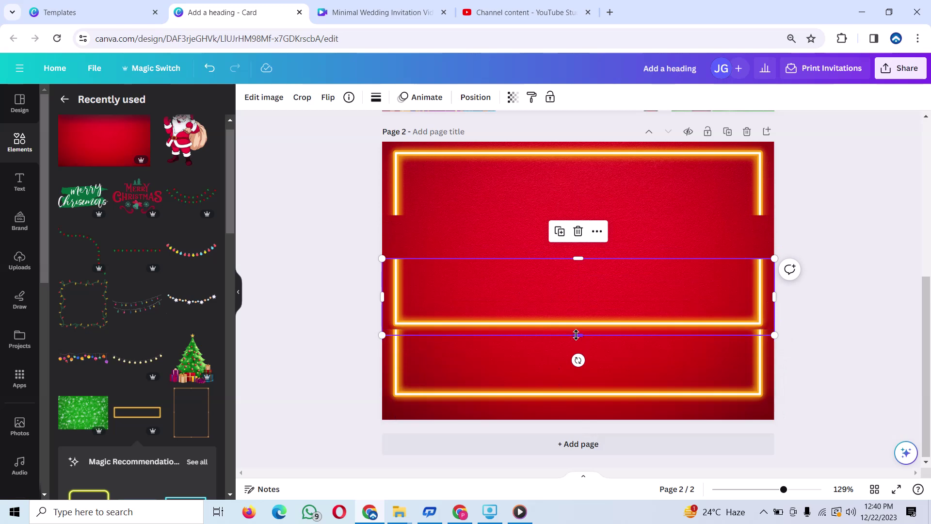
pyautogui.moveTo(576, 335)
pyautogui.mouseDown()
pyautogui.moveTo(587, 301)
pyautogui.moveTo(584, 337)
pyautogui.mouseUp()
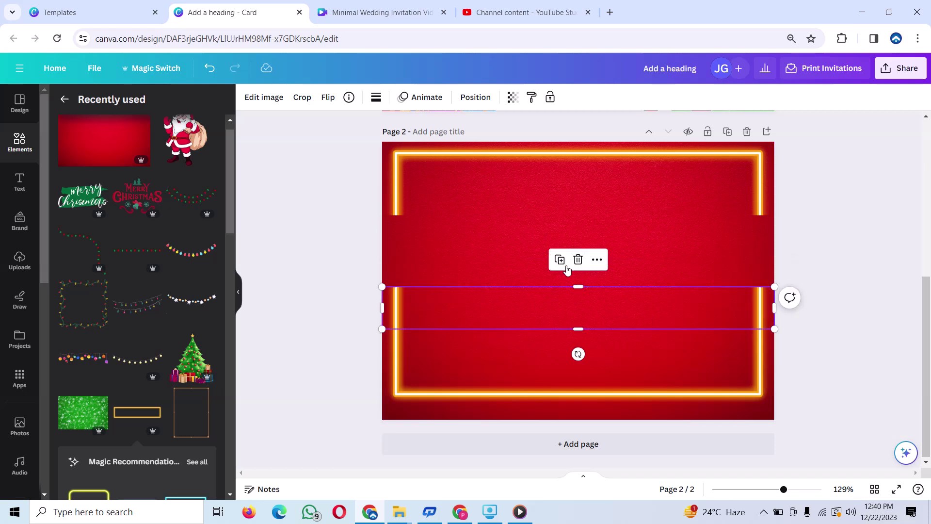
pyautogui.moveTo(567, 270); pyautogui.dragTo(566, 228)
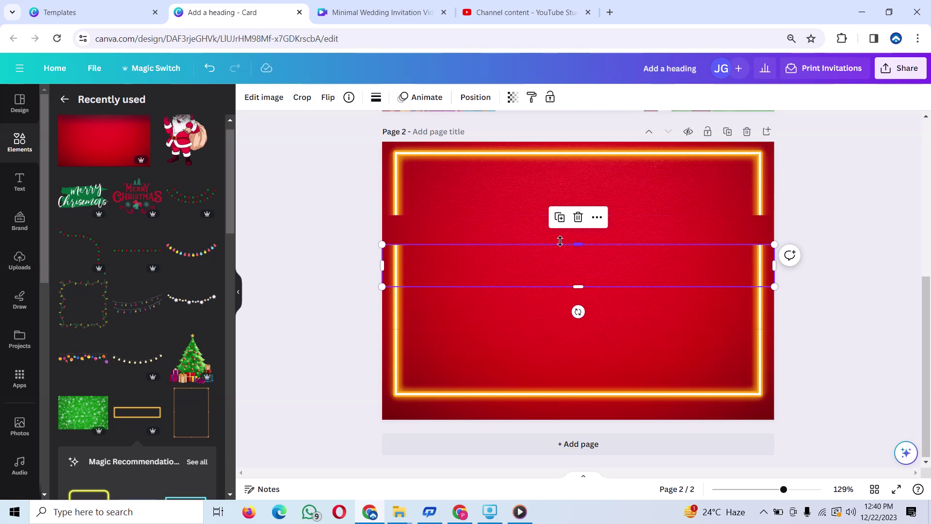
pyautogui.click(560, 220)
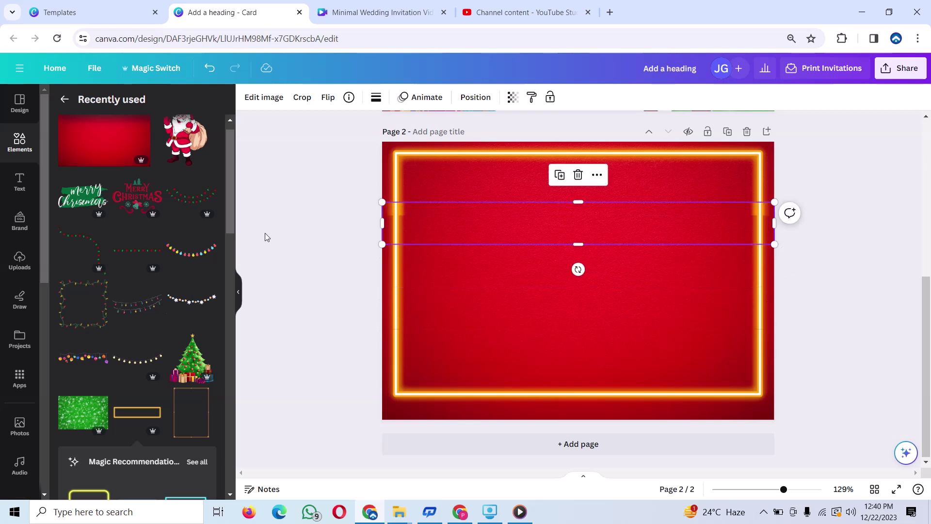
pyautogui.click(292, 201)
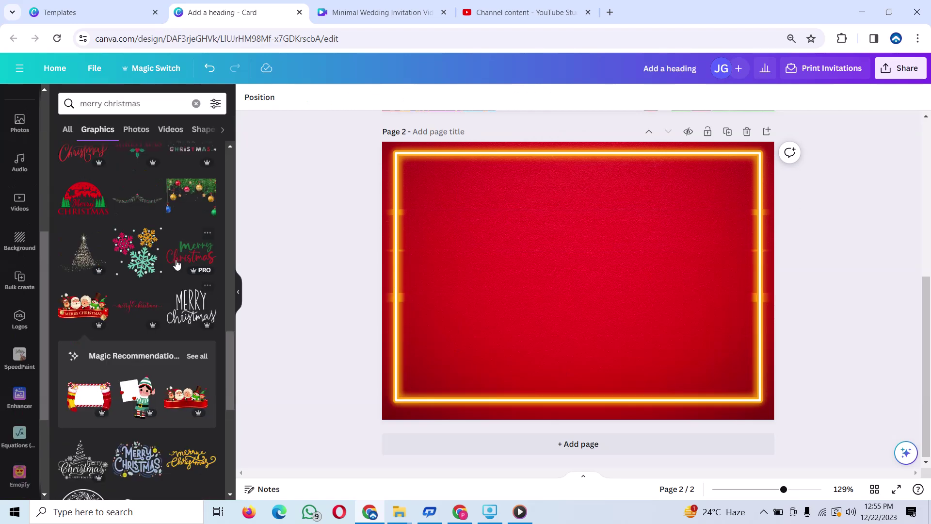
# Add the Santa Merry Christmas character banner, shrink it and centre it inside the neon frame.
pyautogui.scroll(-3, 137, 252)
pyautogui.scroll(-1, 138, 252)
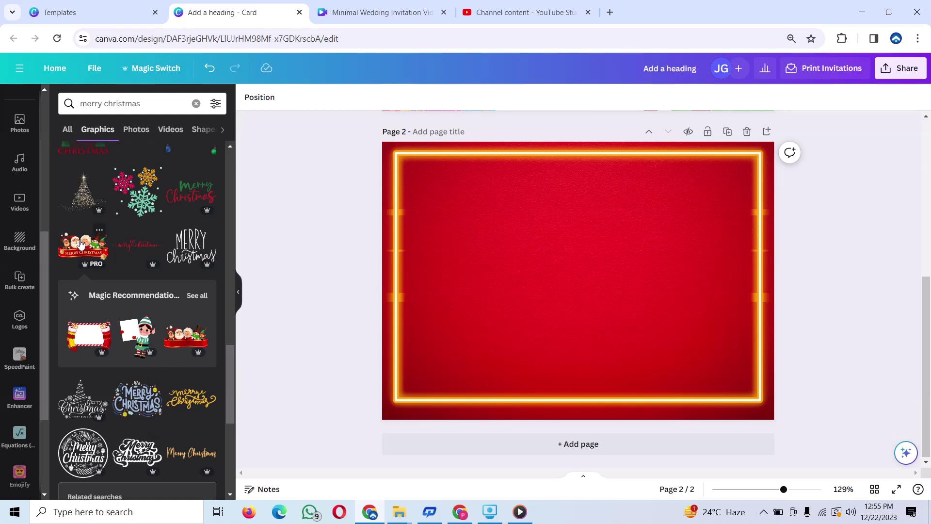
pyautogui.click(81, 244)
pyautogui.click(83, 248)
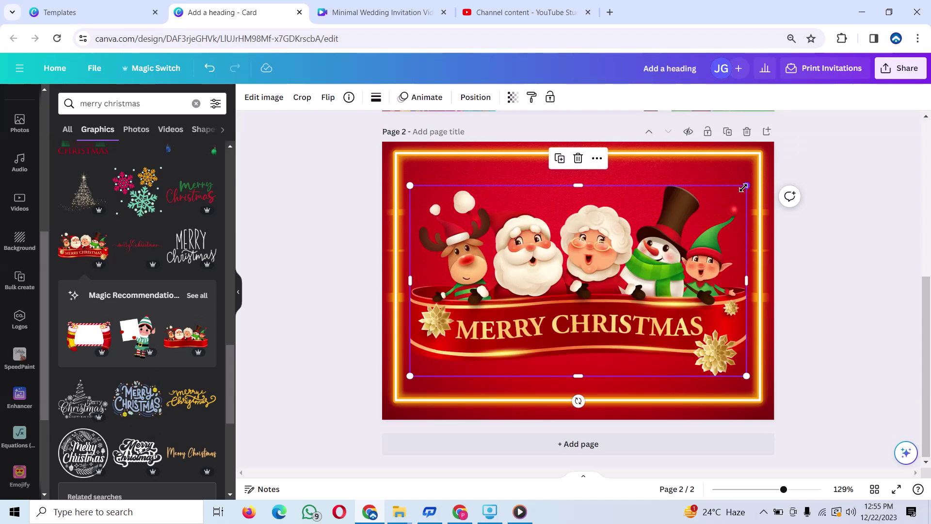
pyautogui.moveTo(743, 188); pyautogui.dragTo(688, 234)
pyautogui.moveTo(558, 301)
pyautogui.mouseDown()
pyautogui.moveTo(589, 260)
pyautogui.moveTo(581, 293)
pyautogui.moveTo(576, 278)
pyautogui.mouseUp()
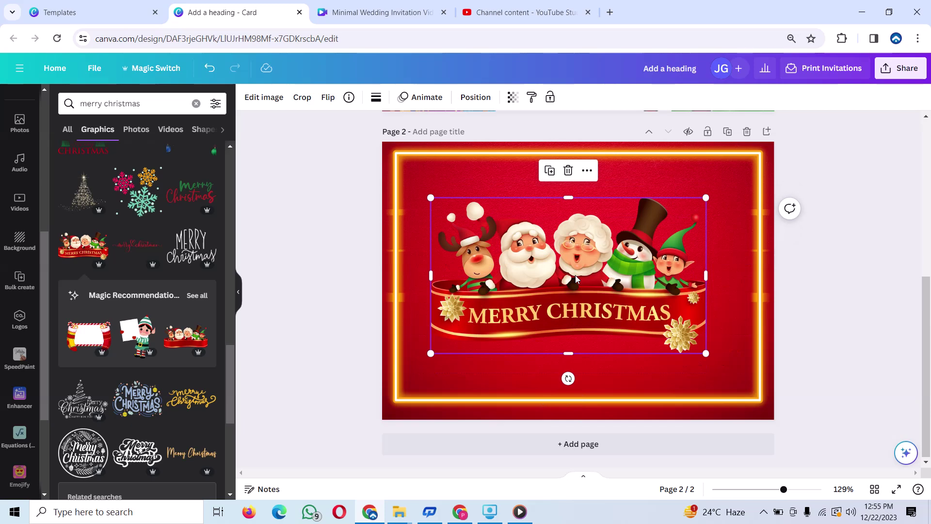
# Search Graphics for 'LIGHT' and add the white string-lights graphic to page 2.
pyautogui.click(195, 105)
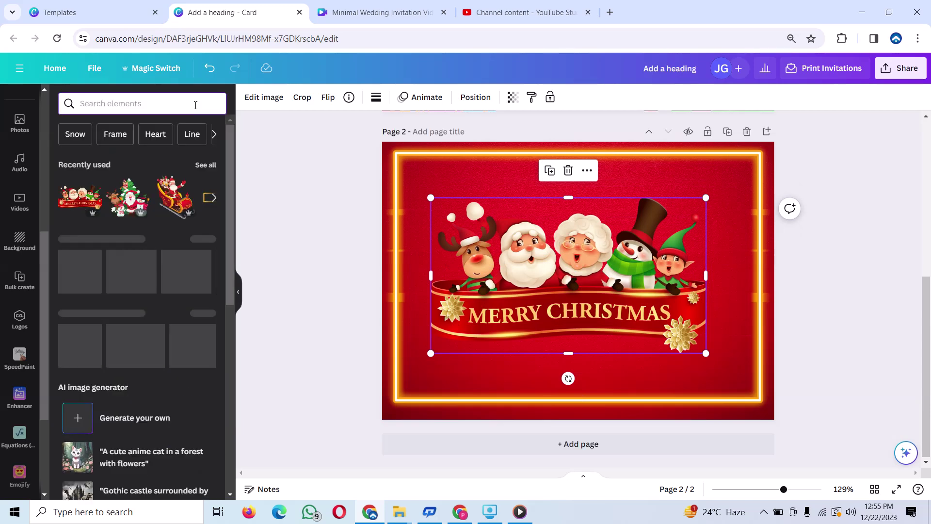
pyautogui.write('LIGHT')
pyautogui.press('Return')
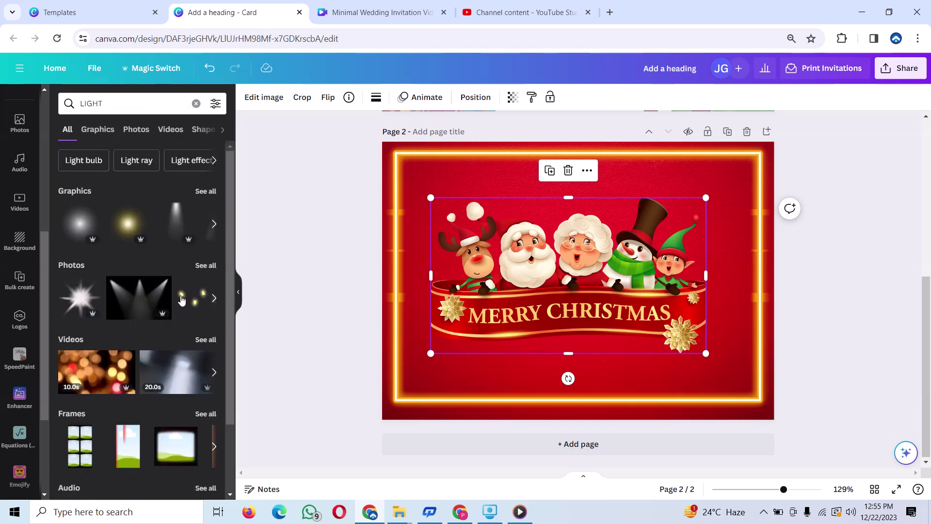
pyautogui.click(204, 191)
pyautogui.scroll(5, 150, 329)
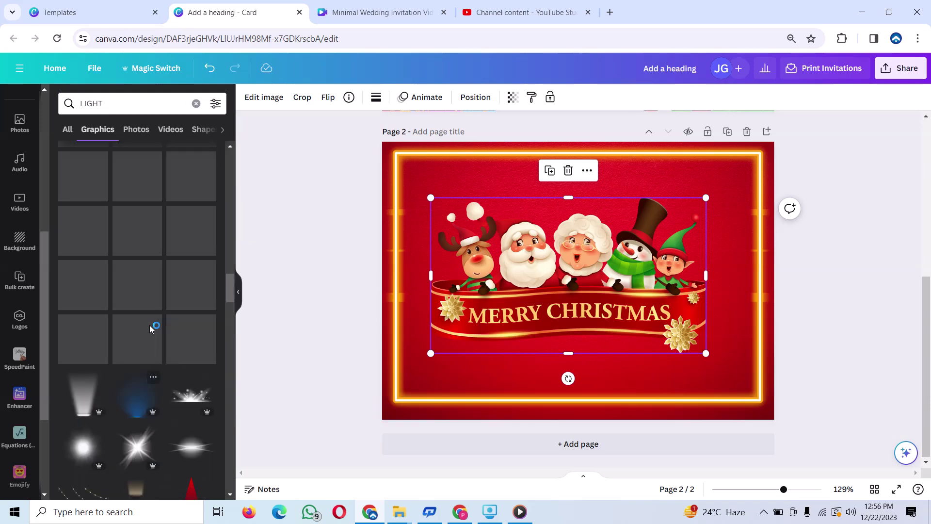
pyautogui.scroll(1, 151, 329)
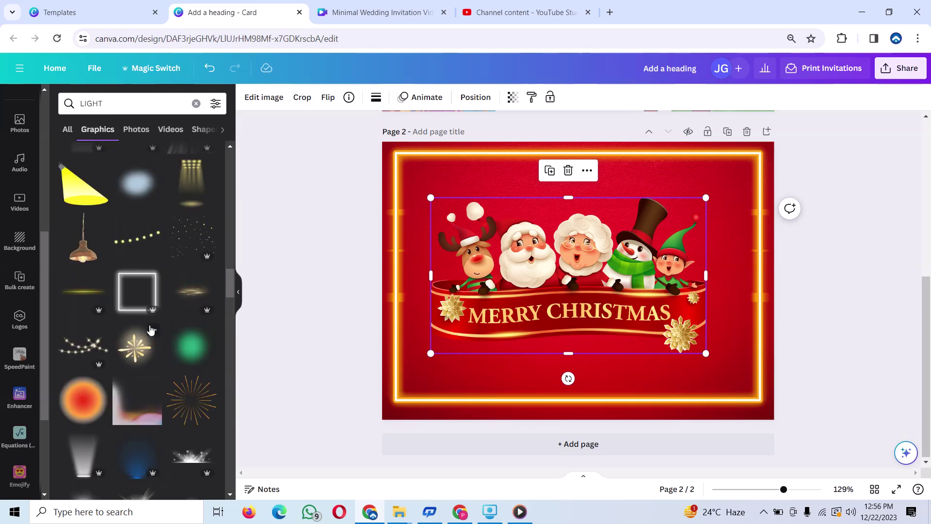
pyautogui.scroll(4, 150, 329)
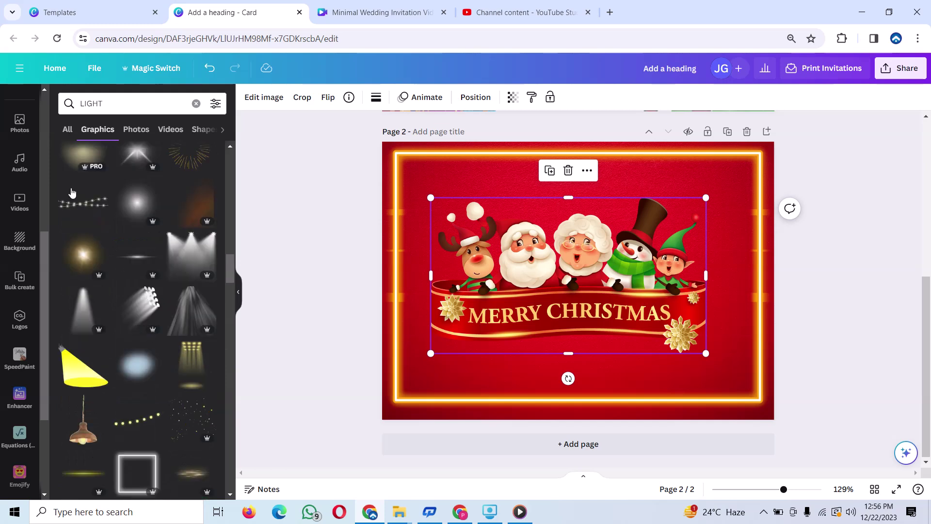
pyautogui.moveTo(83, 201)
pyautogui.click(81, 199)
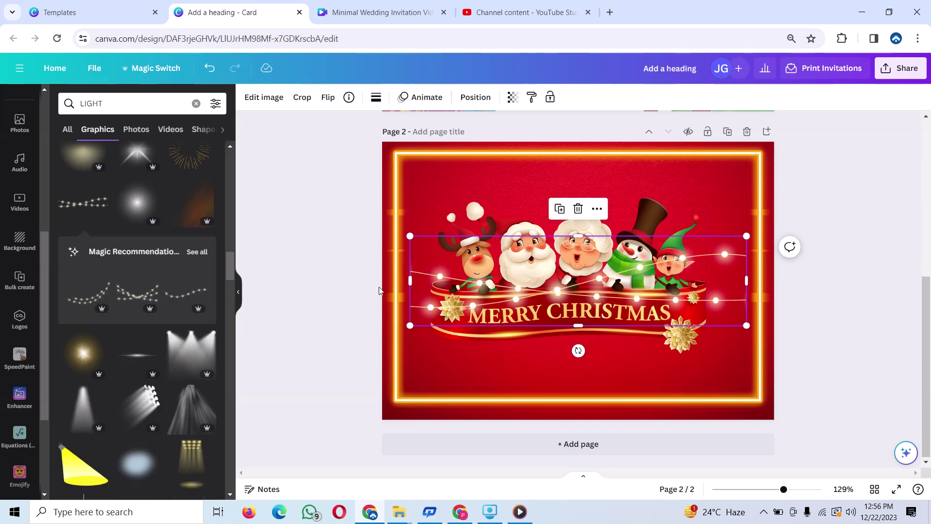
# Fit the string lights along the top edge, tilted about 2°, with a copy at the bottom.
pyautogui.moveTo(526, 286)
pyautogui.mouseDown()
pyautogui.moveTo(539, 156)
pyautogui.moveTo(530, 150)
pyautogui.moveTo(500, 165)
pyautogui.mouseUp()
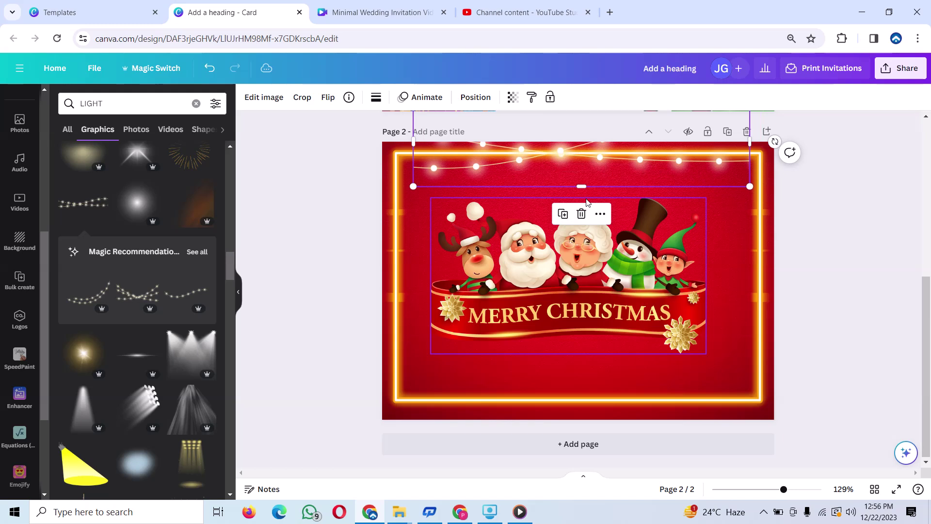
pyautogui.moveTo(775, 143); pyautogui.dragTo(772, 149)
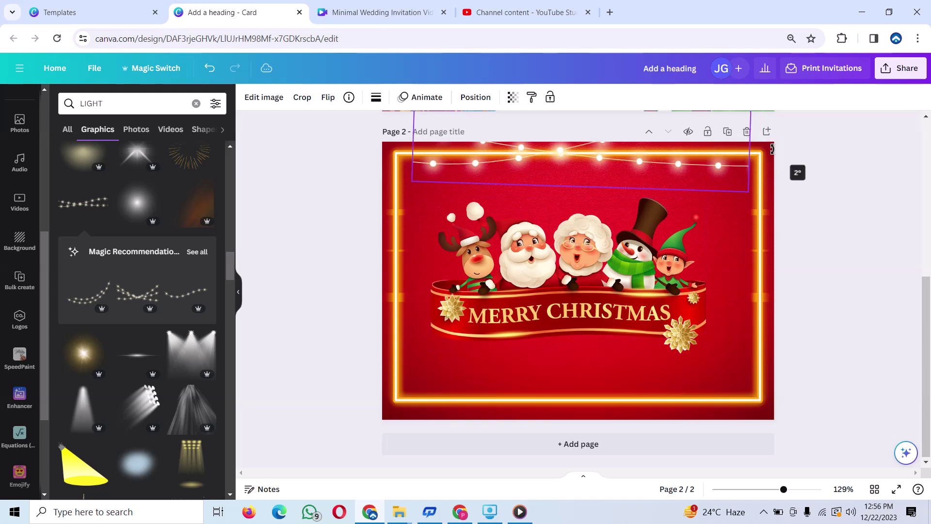
pyautogui.moveTo(661, 161); pyautogui.dragTo(678, 169)
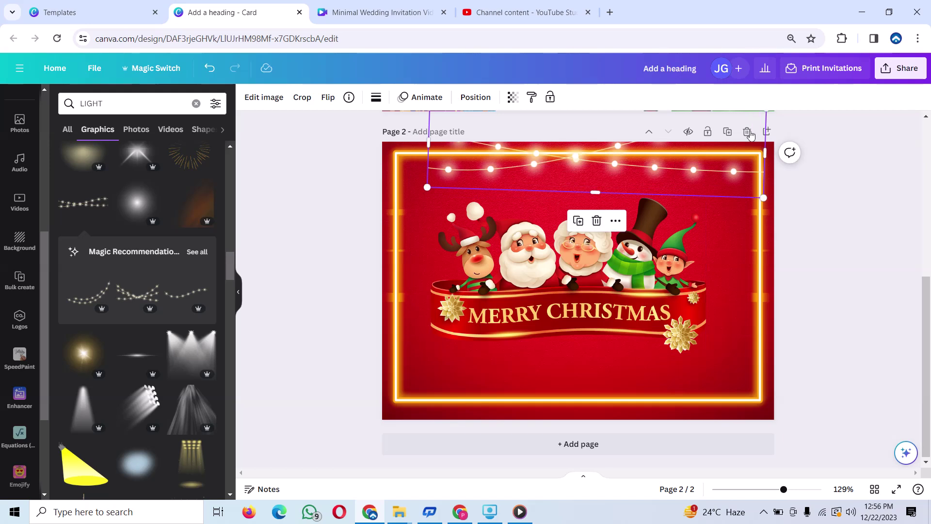
pyautogui.moveTo(765, 148); pyautogui.dragTo(756, 155)
pyautogui.click(574, 220)
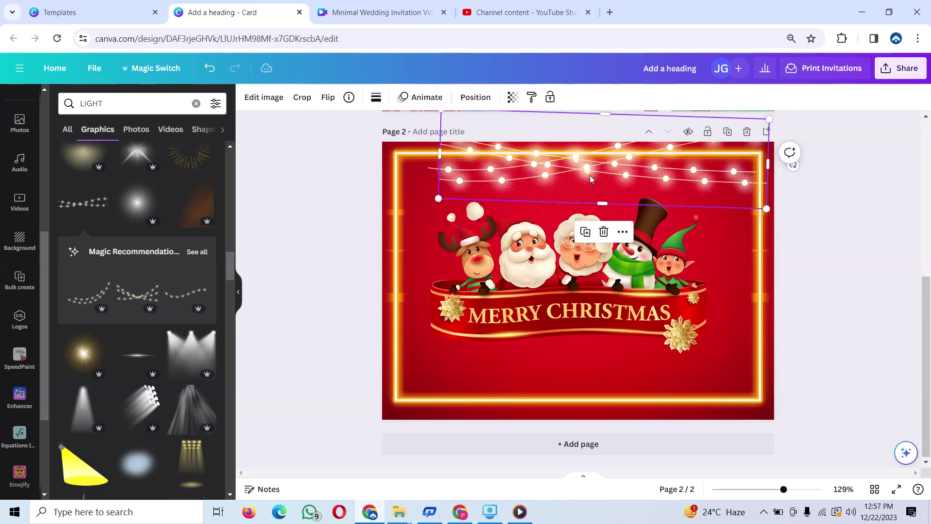
pyautogui.moveTo(590, 179); pyautogui.dragTo(566, 407)
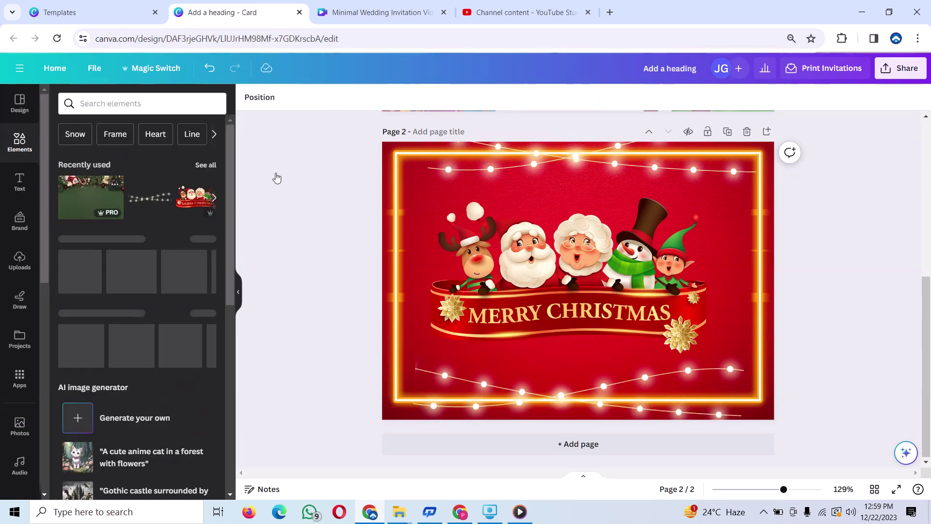
# Add the recently used Christmas decoration photo of spruce and ornaments to page 2.
pyautogui.click(205, 165)
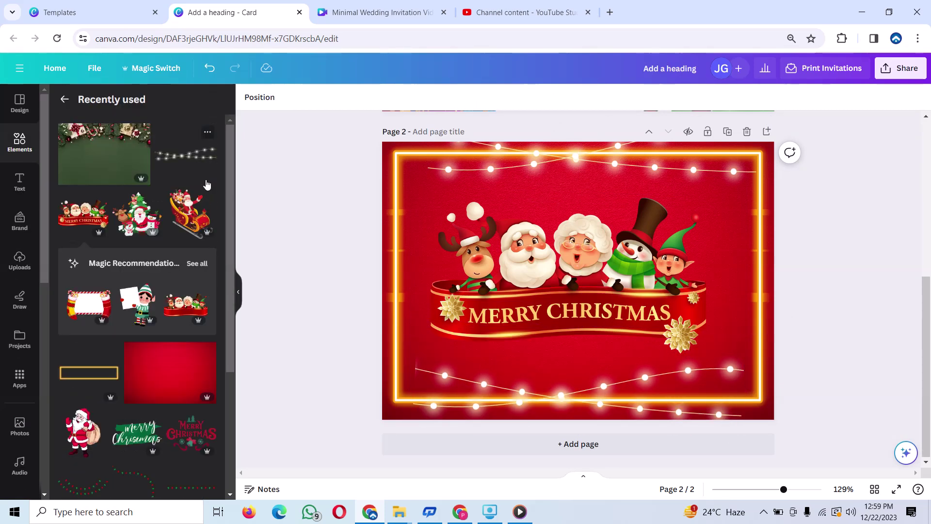
pyautogui.scroll(-4, 207, 186)
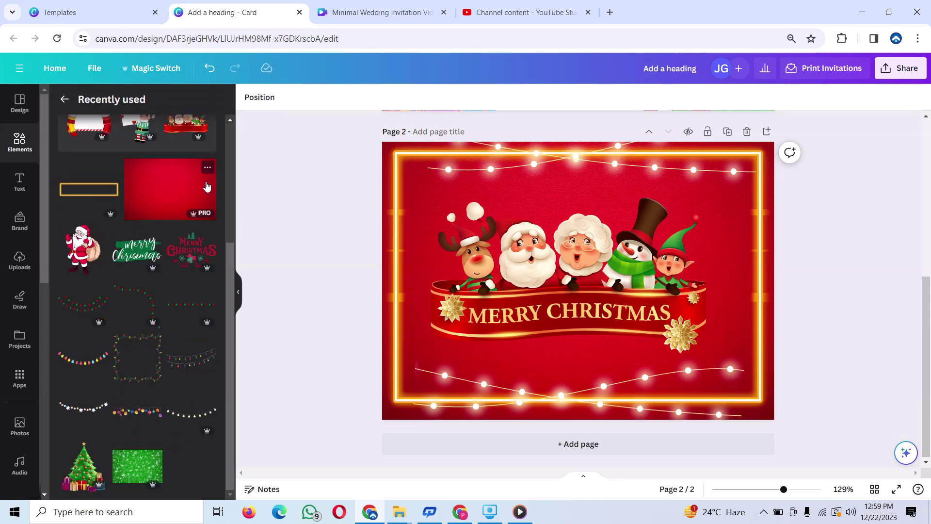
pyautogui.scroll(1, 143, 296)
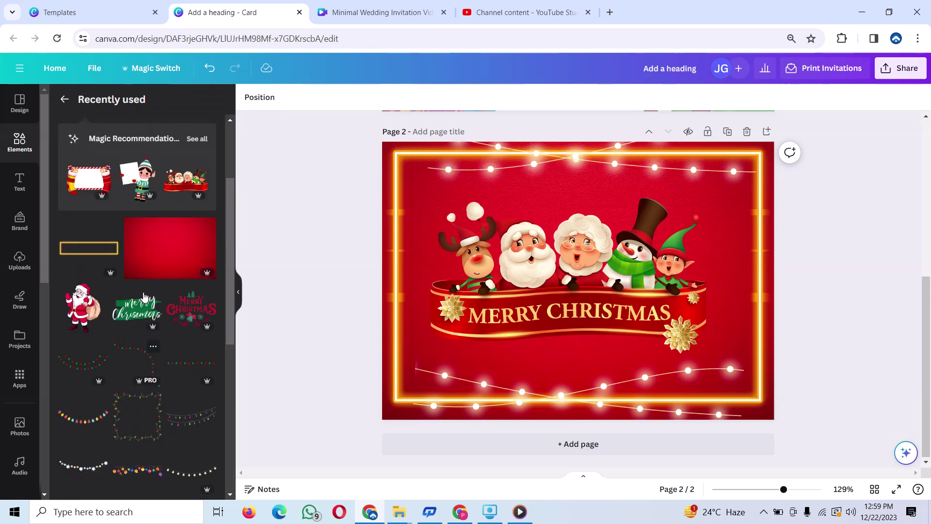
pyautogui.scroll(-5, 143, 297)
pyautogui.scroll(-3, 146, 296)
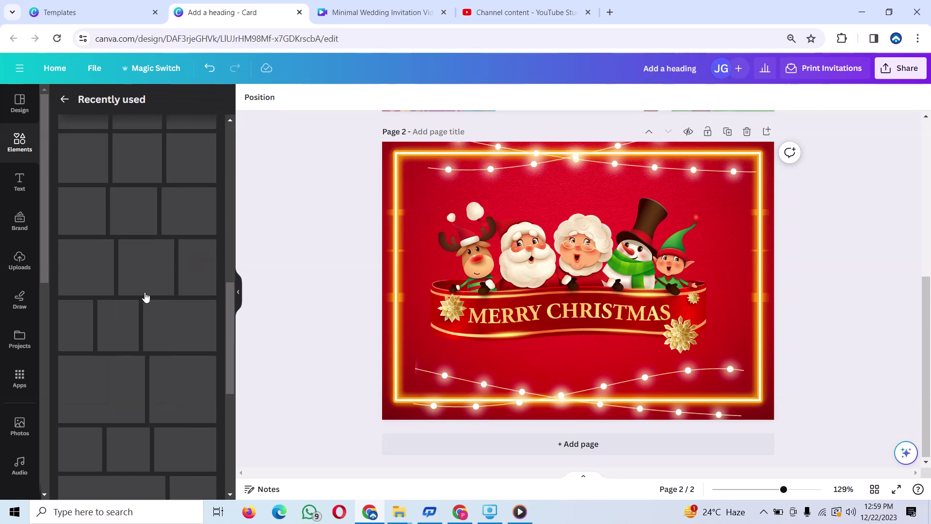
pyautogui.scroll(-6, 176, 270)
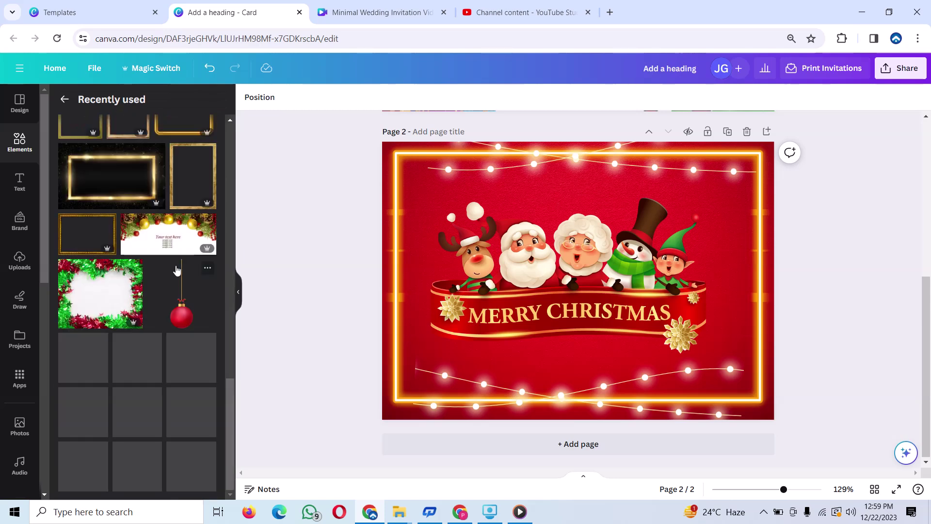
pyautogui.scroll(-5, 177, 270)
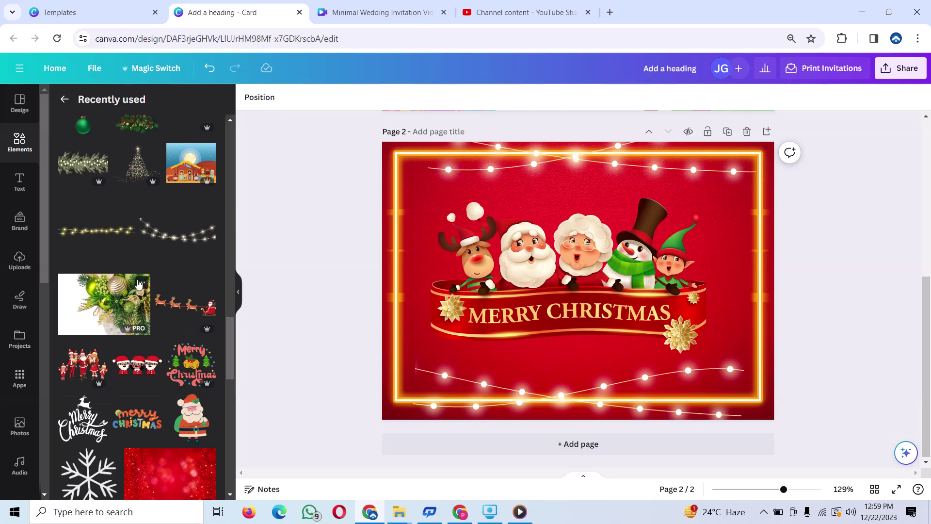
pyautogui.click(140, 283)
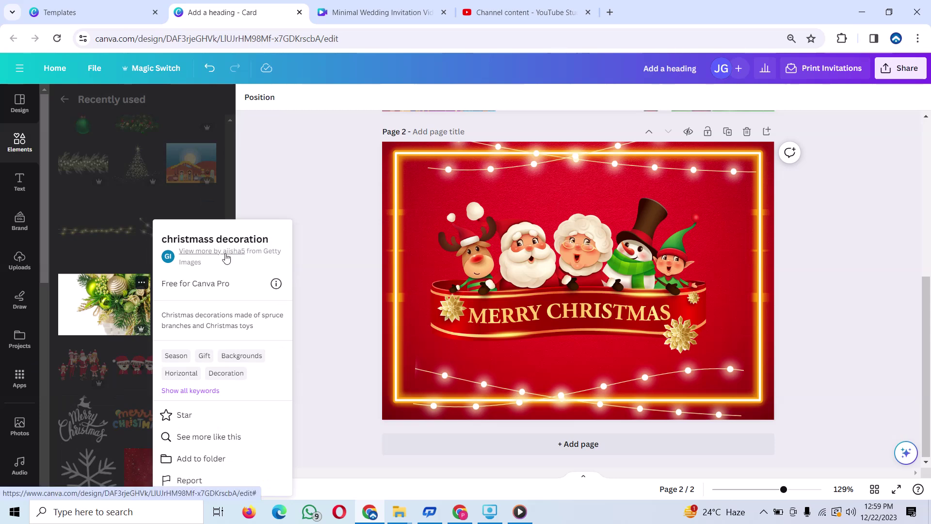
pyautogui.moveTo(104, 304)
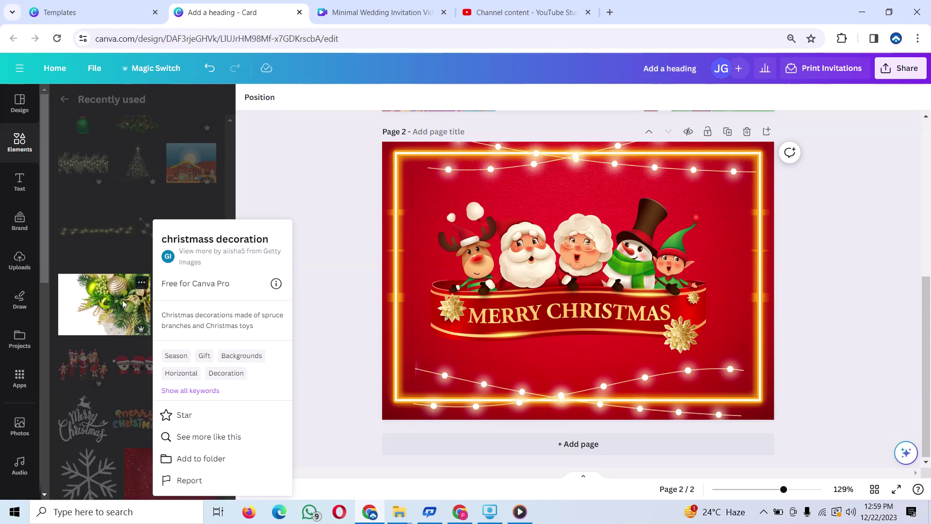
pyautogui.click(123, 304)
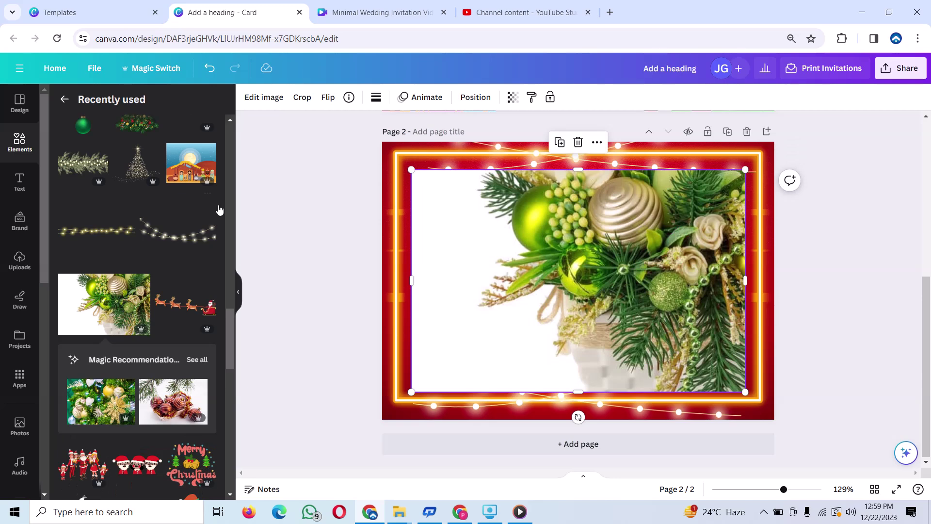
pyautogui.moveTo(399, 511)
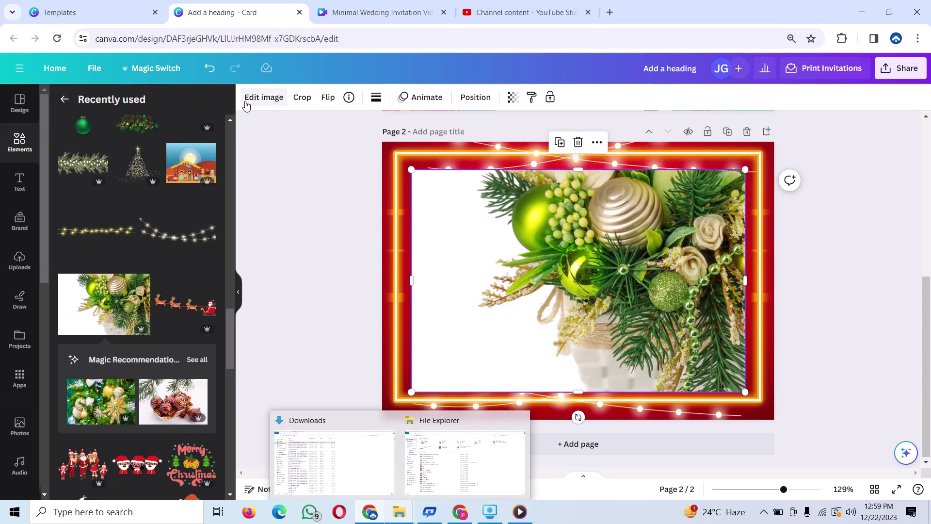
# Try BG Remover on the ornament photo, then shrink it into page 2's top-right corner.
pyautogui.click(264, 97)
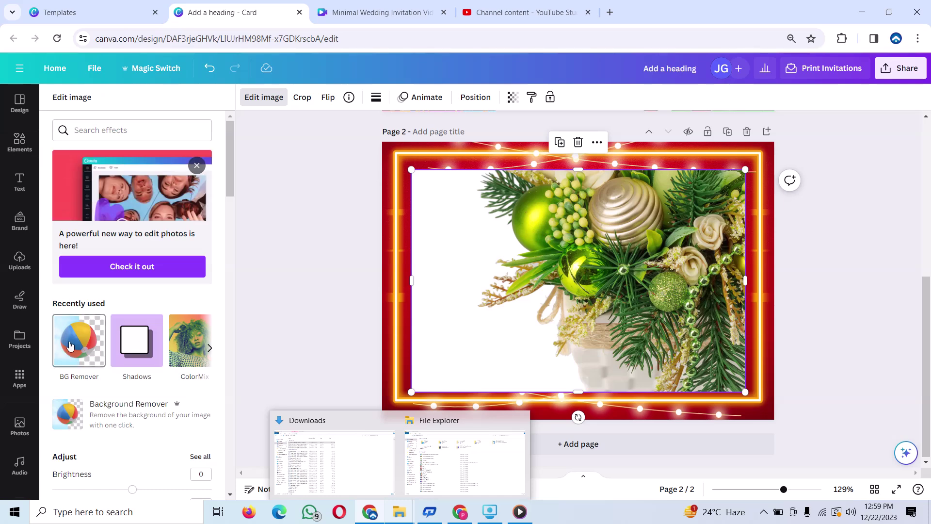
pyautogui.click(70, 345)
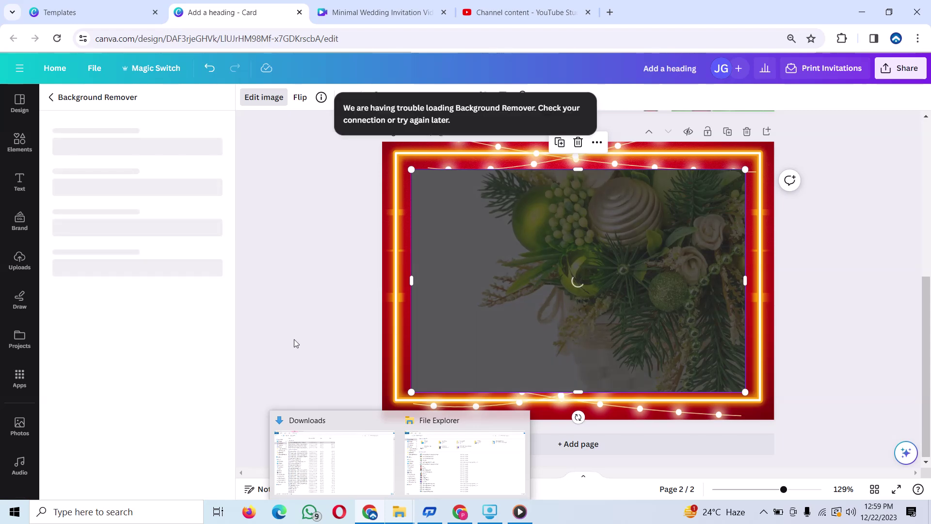
pyautogui.moveTo(411, 392)
pyautogui.mouseDown()
pyautogui.moveTo(579, 290)
pyautogui.moveTo(604, 233)
pyautogui.mouseUp()
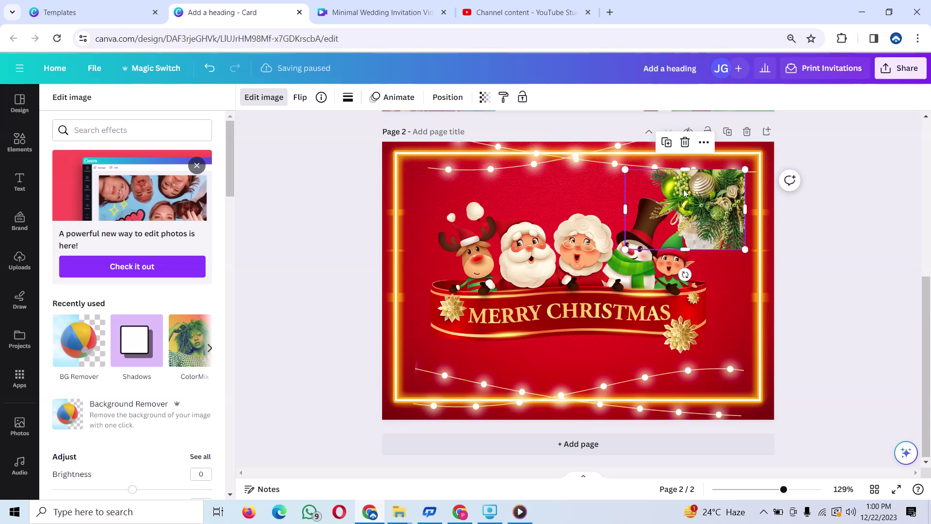
pyautogui.moveTo(684, 192); pyautogui.dragTo(705, 148)
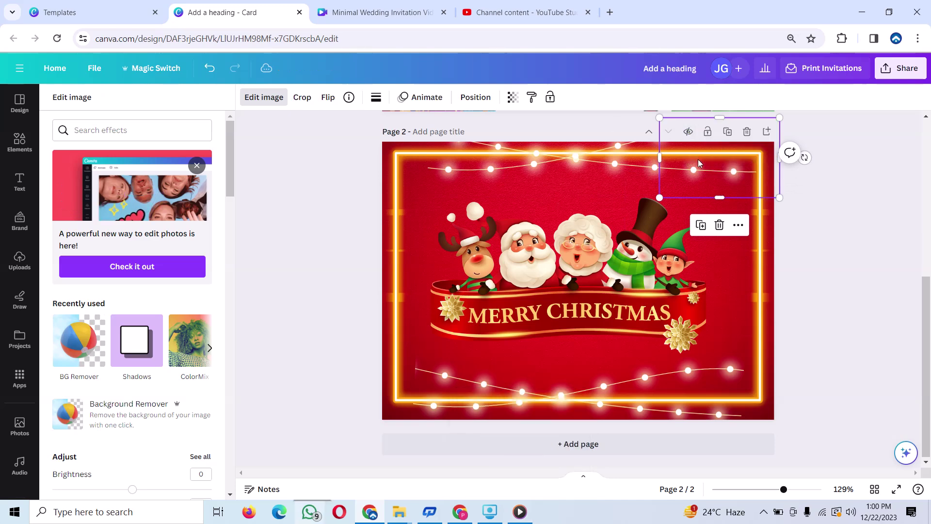
# Duplicate the top-right ornament decoration into the bottom-right corner, flipped vertically.
pyautogui.moveTo(738, 161)
pyautogui.mouseDown()
pyautogui.moveTo(732, 182)
pyautogui.moveTo(756, 170)
pyautogui.moveTo(746, 153)
pyautogui.moveTo(757, 164)
pyautogui.mouseUp()
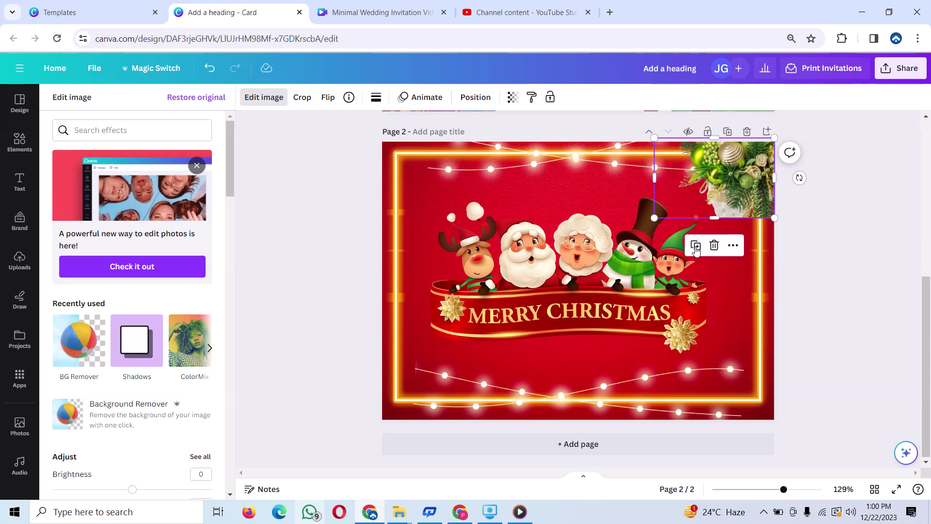
pyautogui.click(695, 246)
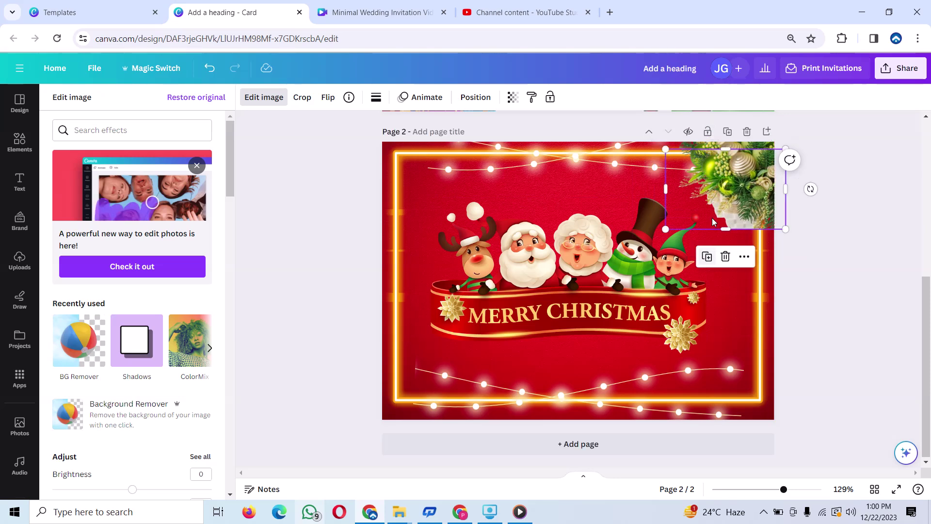
pyautogui.moveTo(713, 222)
pyautogui.mouseDown()
pyautogui.moveTo(706, 372)
pyautogui.moveTo(733, 388)
pyautogui.moveTo(717, 377)
pyautogui.mouseUp()
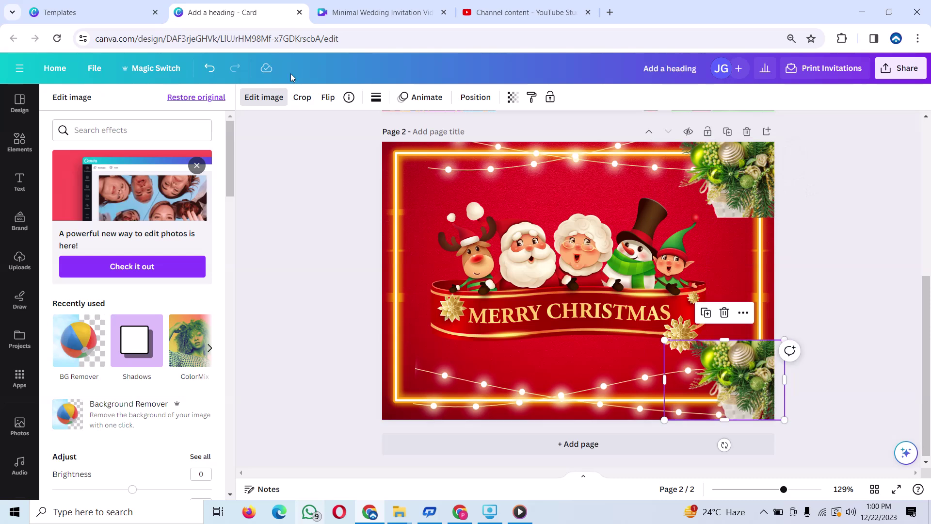
pyautogui.click(329, 98)
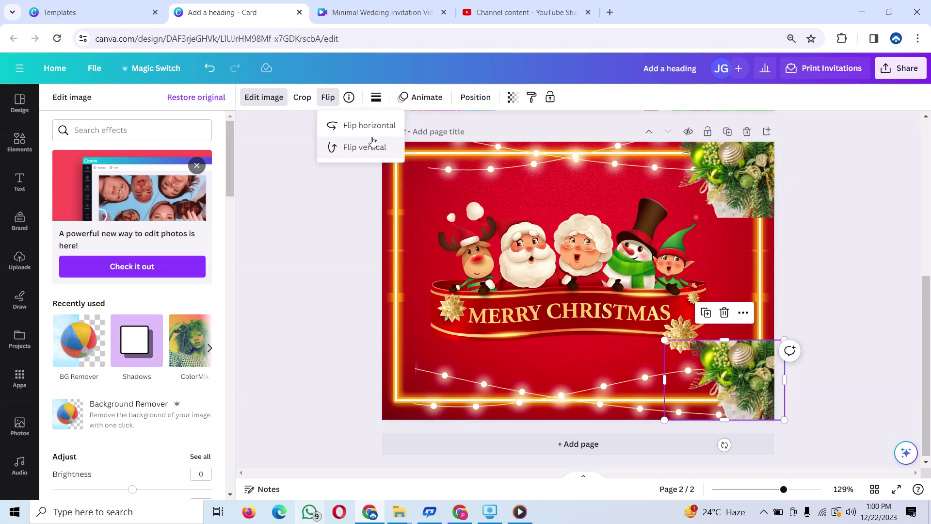
pyautogui.click(369, 148)
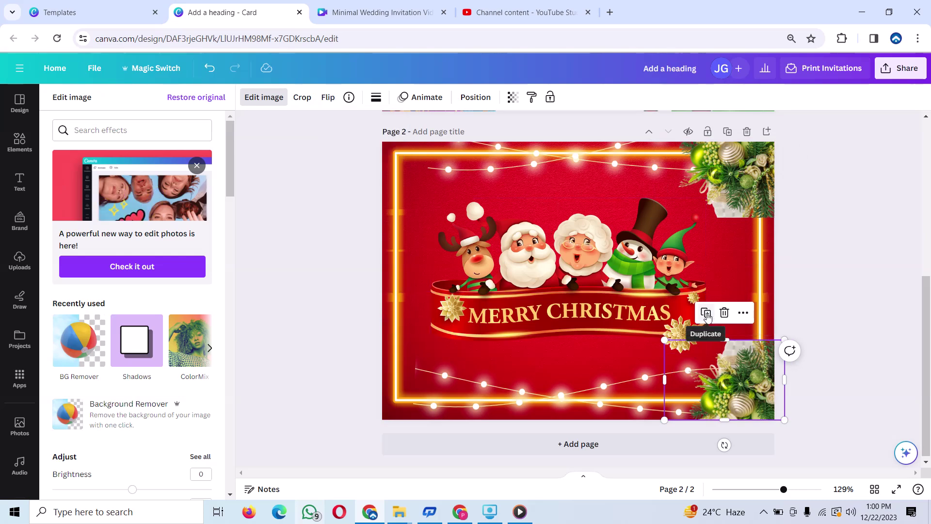
# Copy the decoration into the bottom-left corner, mirrored horizontally and nudged into place.
pyautogui.click(707, 316)
pyautogui.moveTo(741, 364)
pyautogui.mouseDown()
pyautogui.moveTo(570, 323)
pyautogui.moveTo(435, 349)
pyautogui.mouseUp()
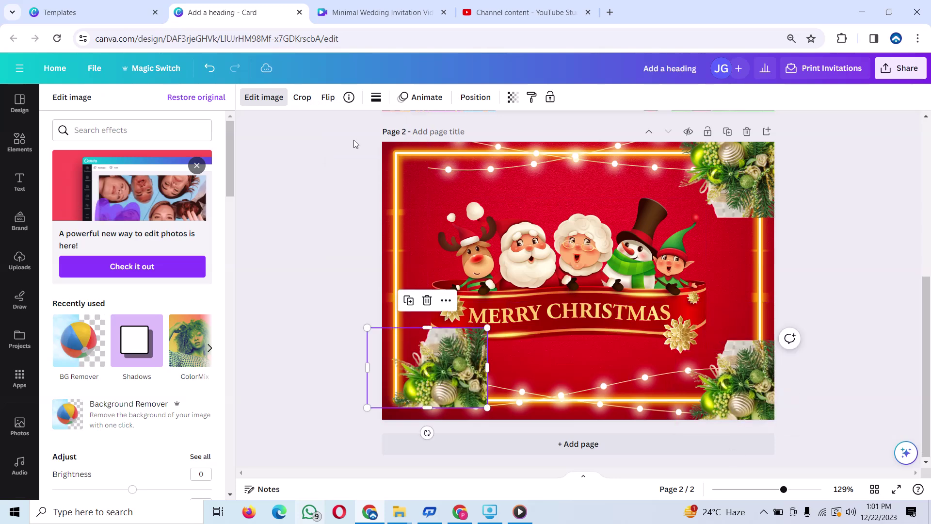
pyautogui.click(331, 100)
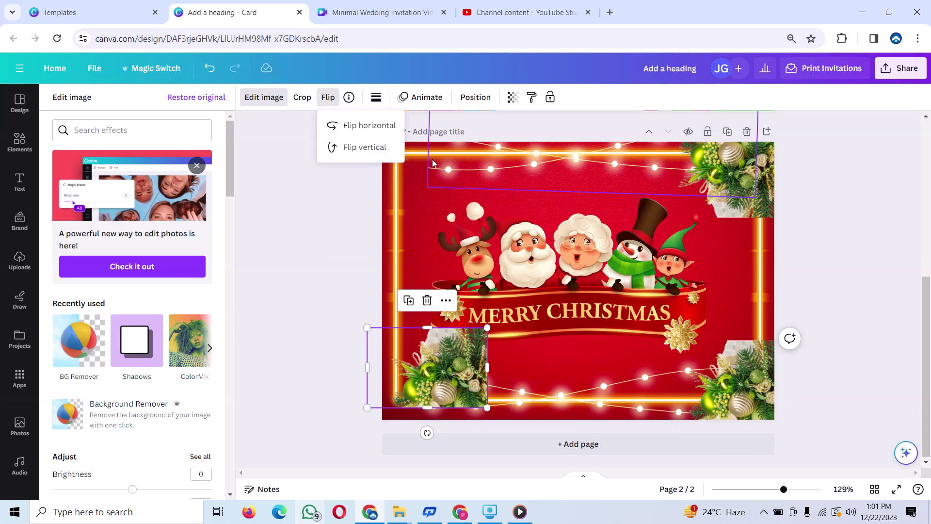
pyautogui.click(371, 124)
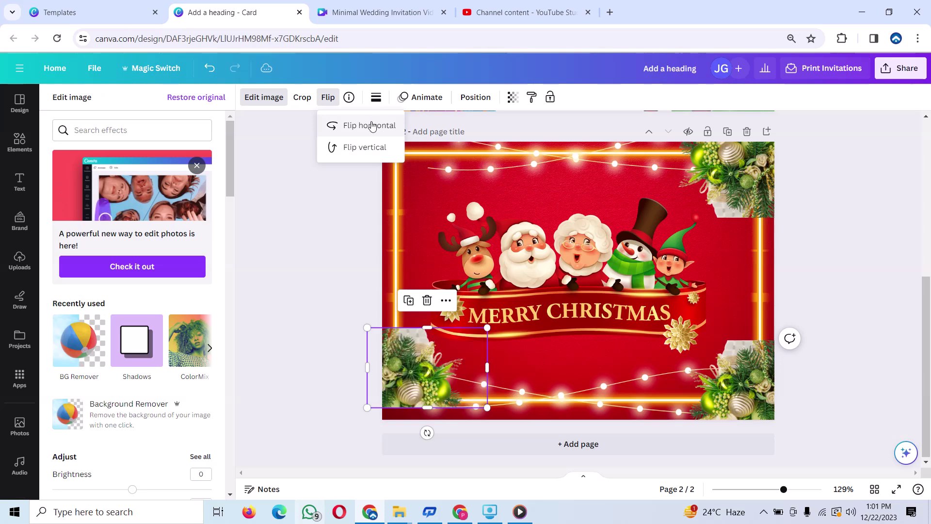
pyautogui.moveTo(459, 351)
pyautogui.mouseDown()
pyautogui.moveTo(443, 356)
pyautogui.moveTo(456, 366)
pyautogui.moveTo(423, 357)
pyautogui.moveTo(458, 371)
pyautogui.moveTo(438, 367)
pyautogui.mouseUp()
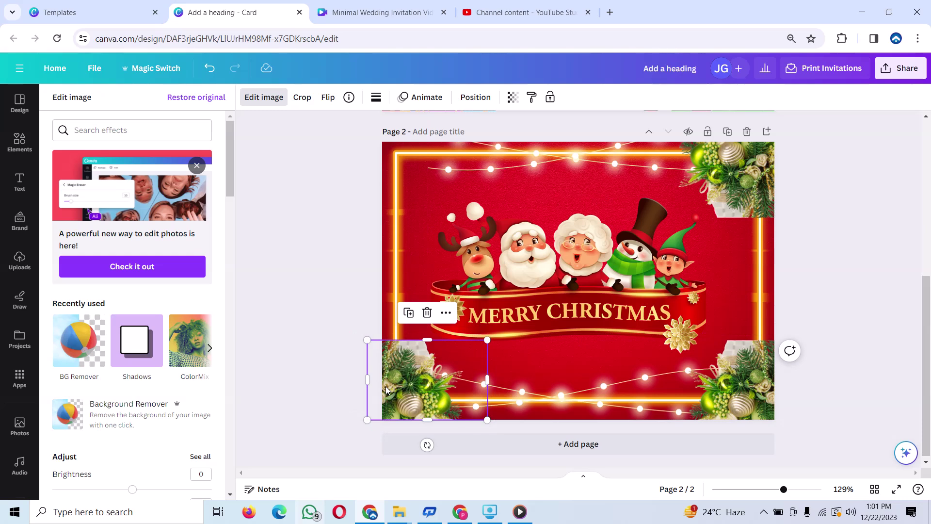
pyautogui.moveTo(386, 390)
pyautogui.mouseDown()
pyautogui.moveTo(418, 384)
pyautogui.moveTo(389, 391)
pyautogui.mouseUp()
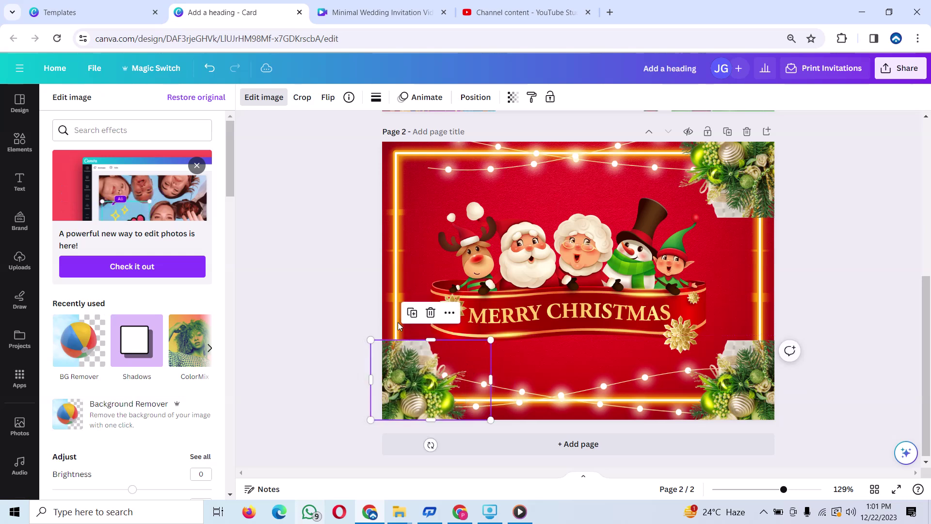
# Copy the decoration up to the top-left corner, flipped vertically and settled into place.
pyautogui.click(411, 312)
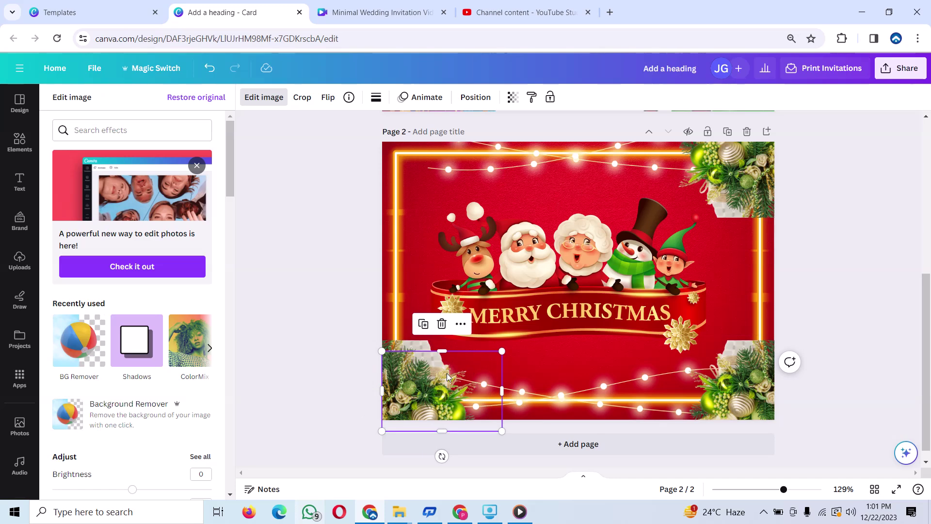
pyautogui.moveTo(447, 373)
pyautogui.mouseDown()
pyautogui.moveTo(468, 176)
pyautogui.moveTo(418, 128)
pyautogui.mouseUp()
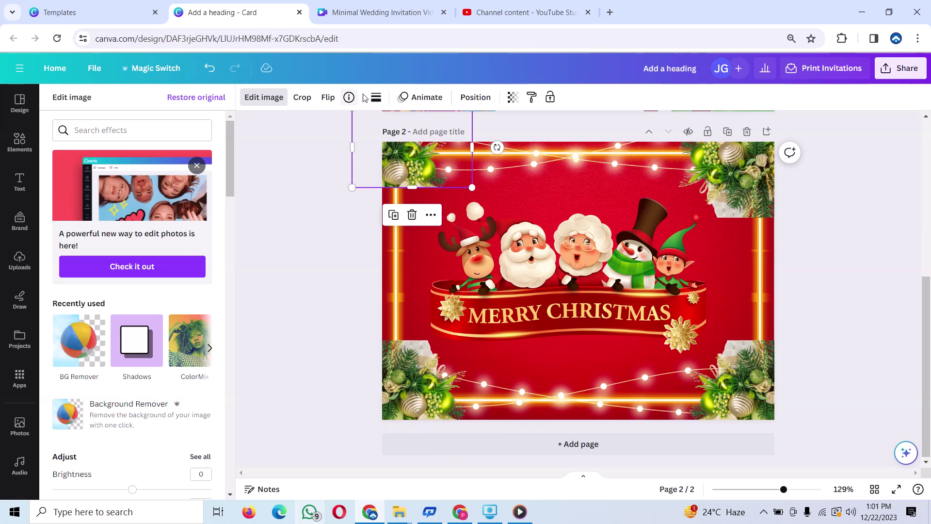
pyautogui.click(331, 99)
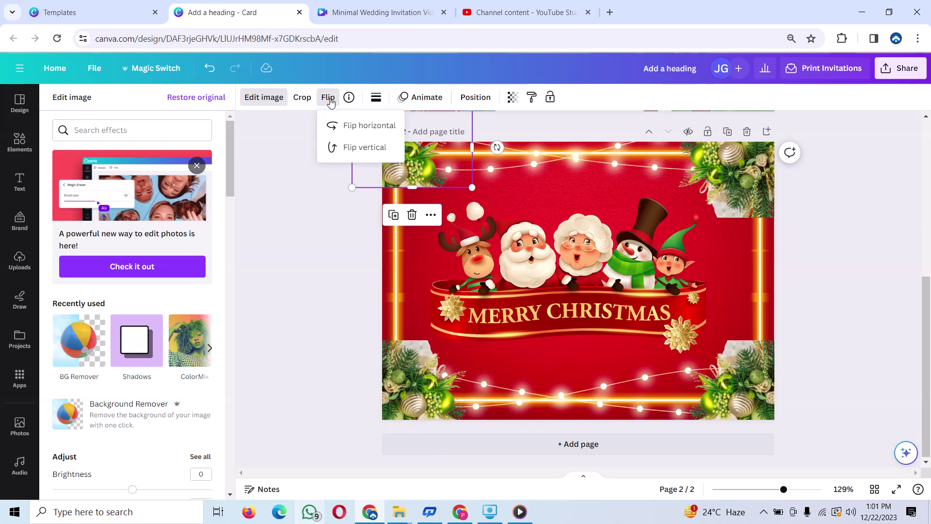
pyautogui.click(381, 152)
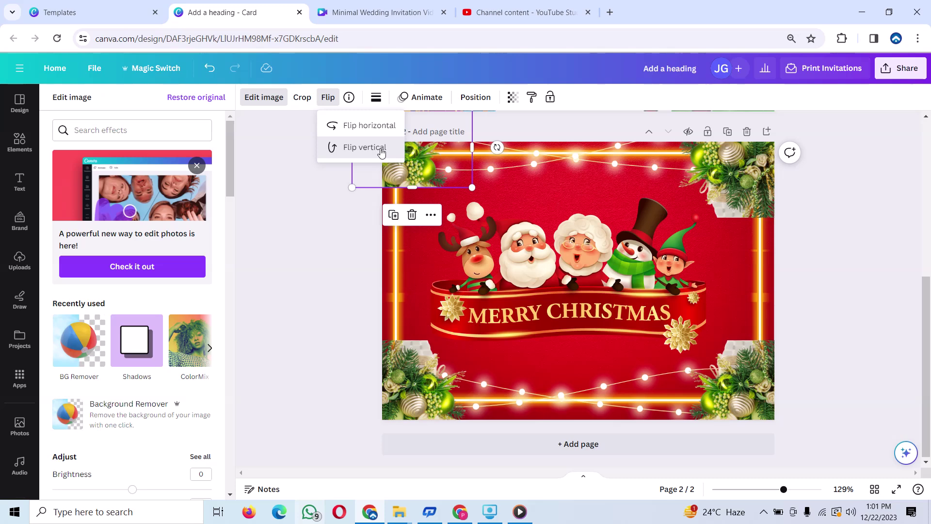
pyautogui.click(381, 152)
pyautogui.moveTo(416, 167)
pyautogui.mouseDown()
pyautogui.moveTo(431, 208)
pyautogui.moveTo(426, 189)
pyautogui.moveTo(430, 197)
pyautogui.mouseUp()
# Send the top-left and top-right decorations back behind the neon frame.
pyautogui.click(473, 97)
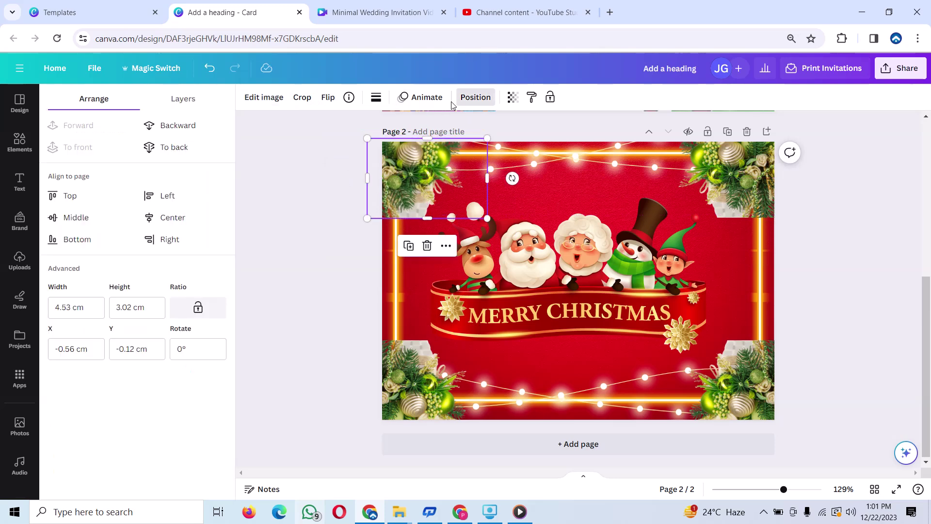
pyautogui.click(165, 127)
pyautogui.click(172, 146)
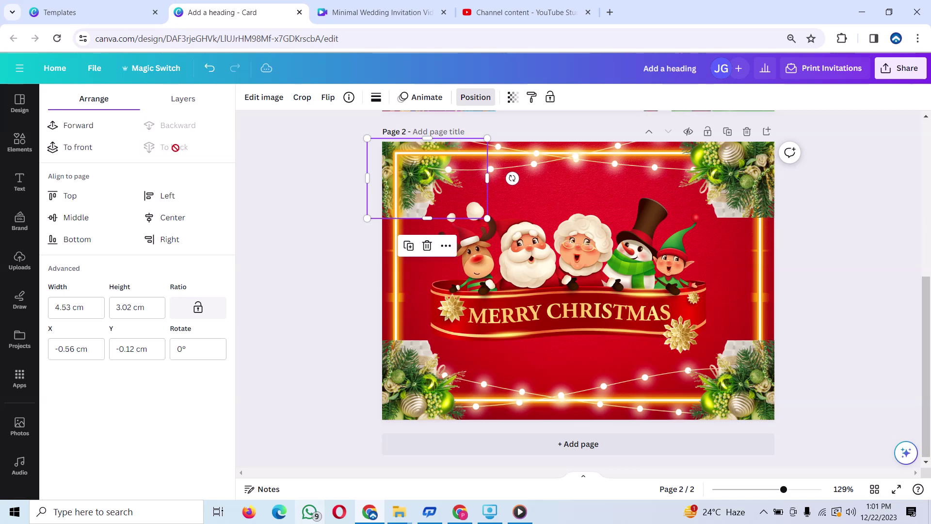
pyautogui.click(751, 148)
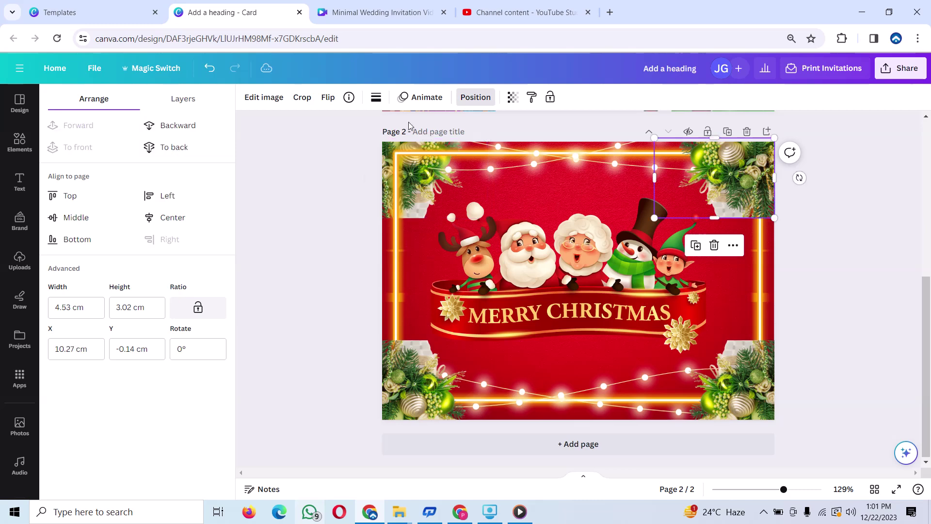
pyautogui.click(176, 137)
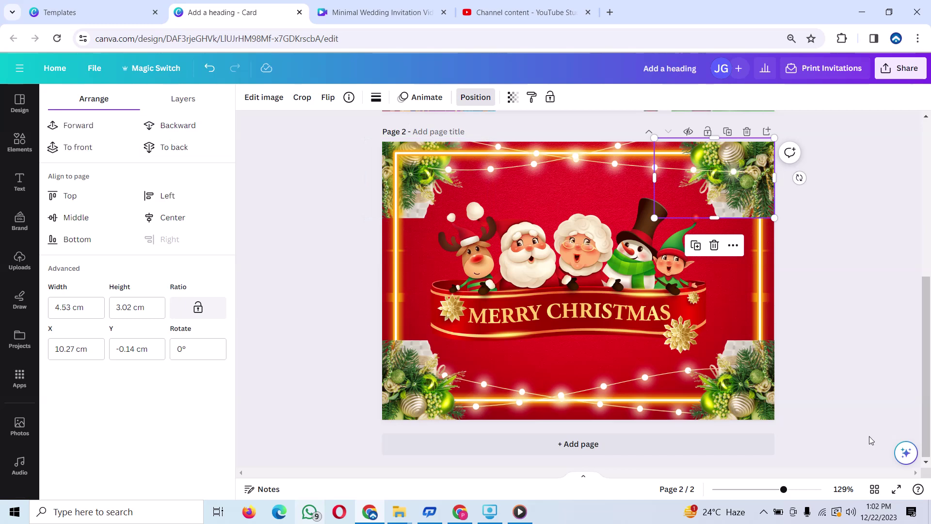
pyautogui.click(186, 145)
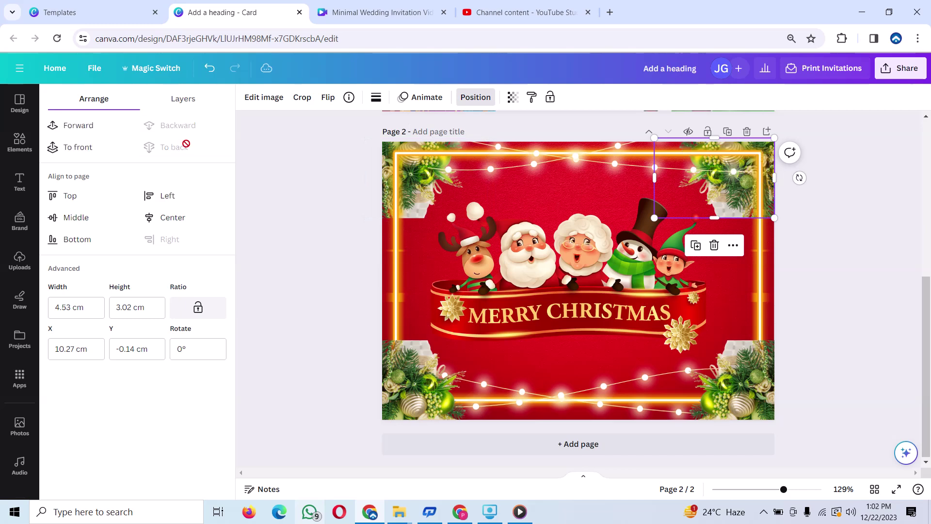
# Send the bottom corner decorations behind the neon frame as well.
pyautogui.click(714, 392)
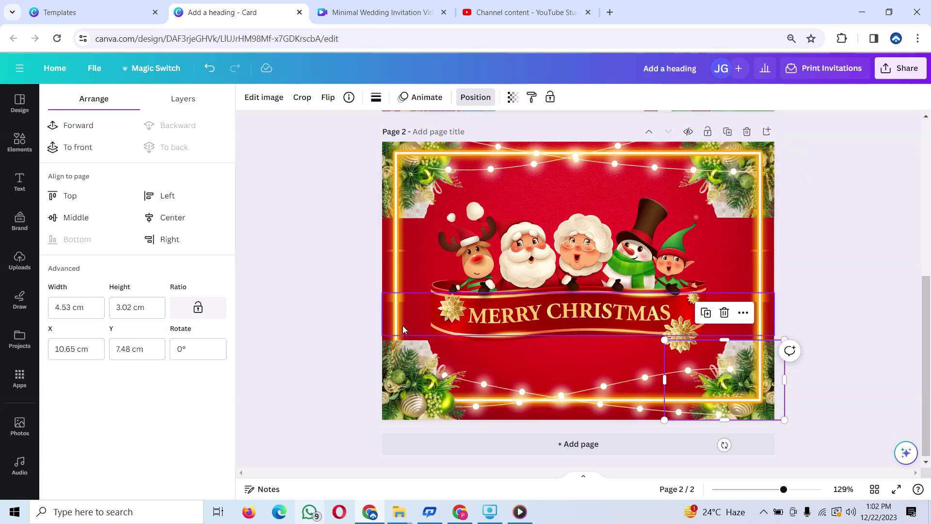
pyautogui.click(408, 376)
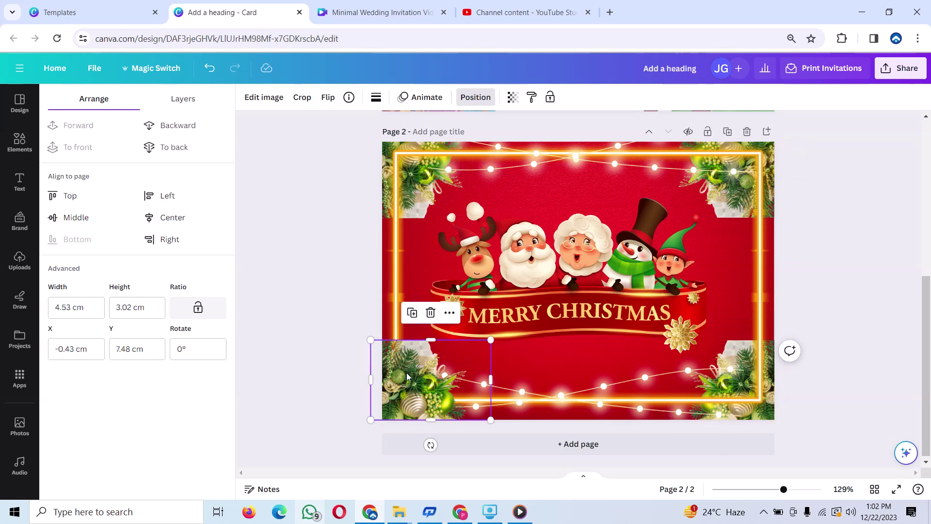
pyautogui.click(194, 148)
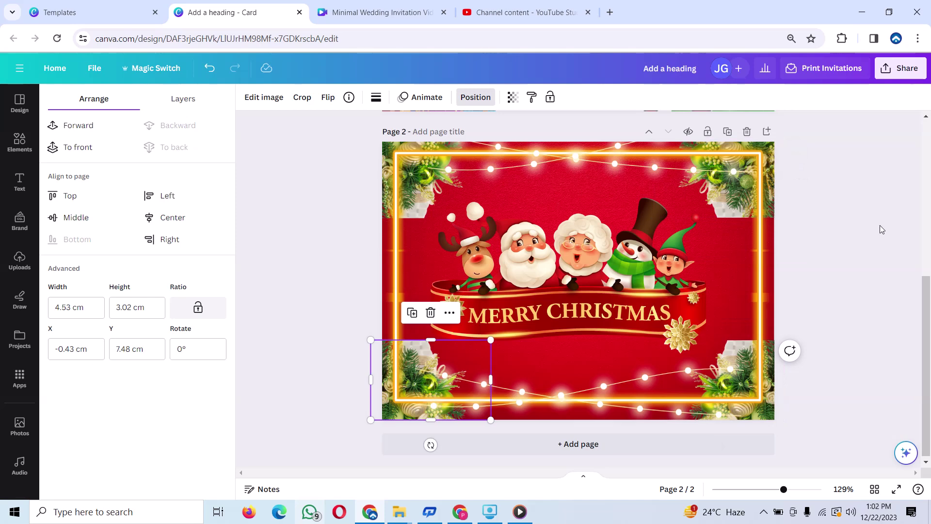
pyautogui.press('Escape')
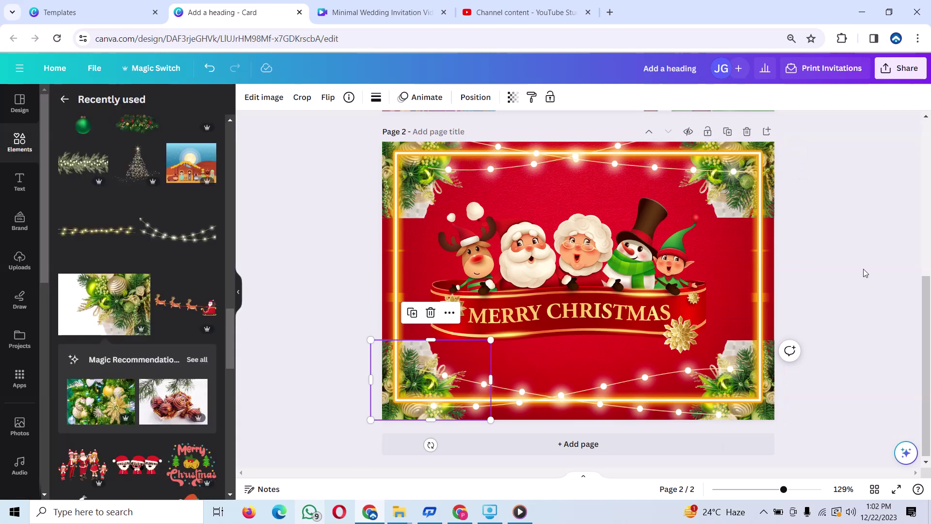
# Search elements for 'HAPPY' and place a shrunken gold Happy New Year script under the banner.
pyautogui.click(863, 273)
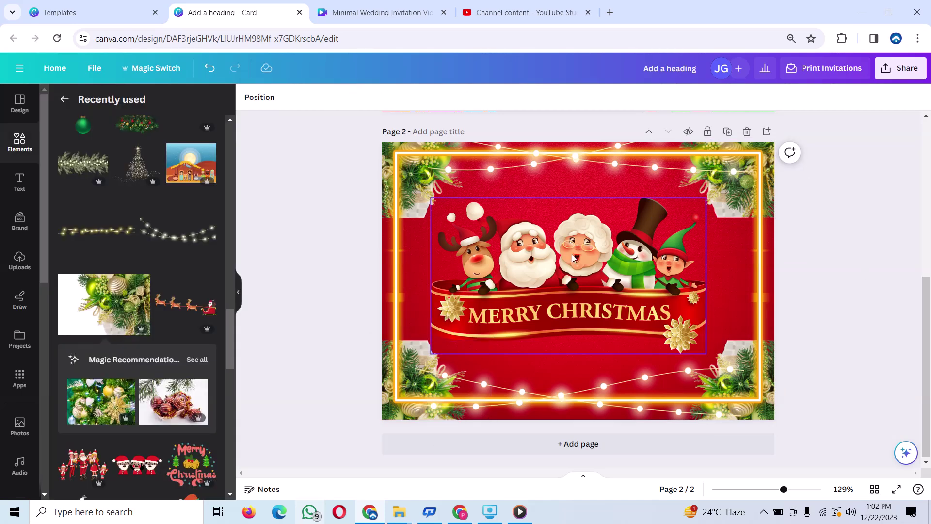
pyautogui.moveTo(570, 292); pyautogui.dragTo(568, 276)
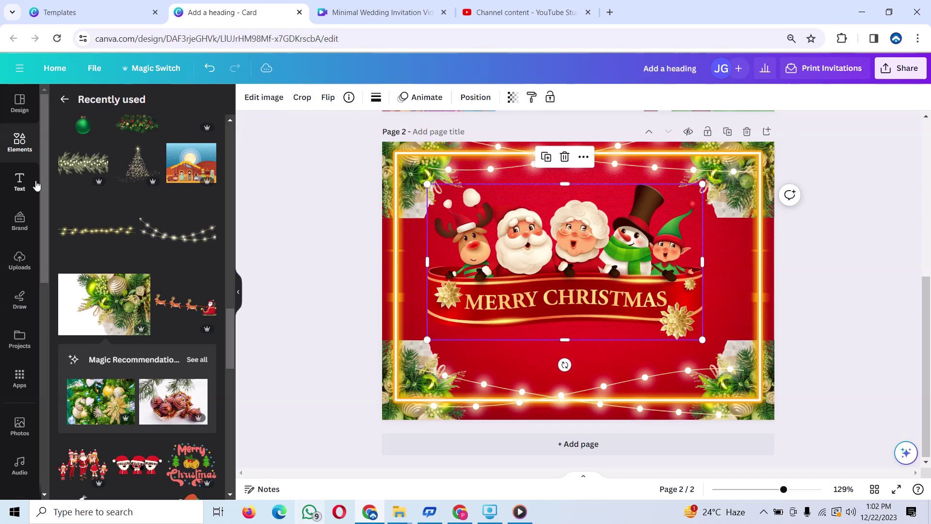
pyautogui.click(35, 142)
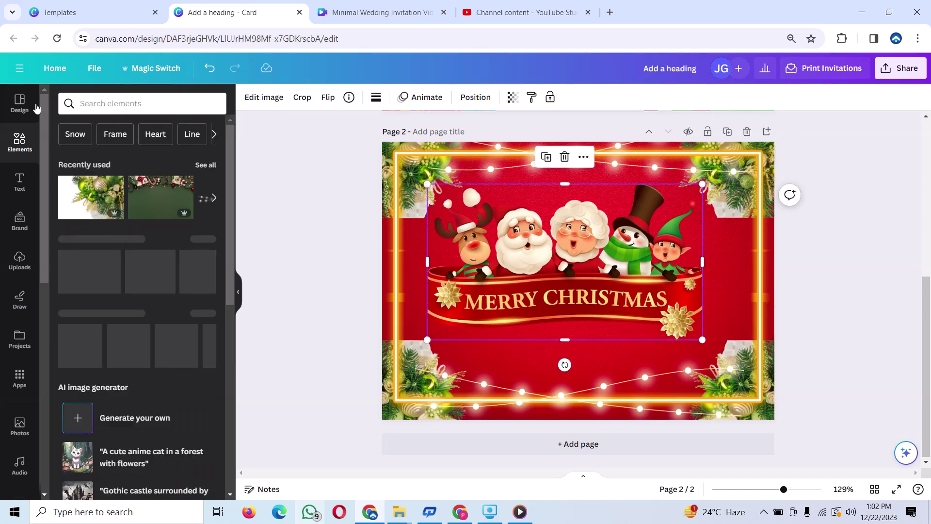
pyautogui.click(180, 102)
pyautogui.write('HAPPY')
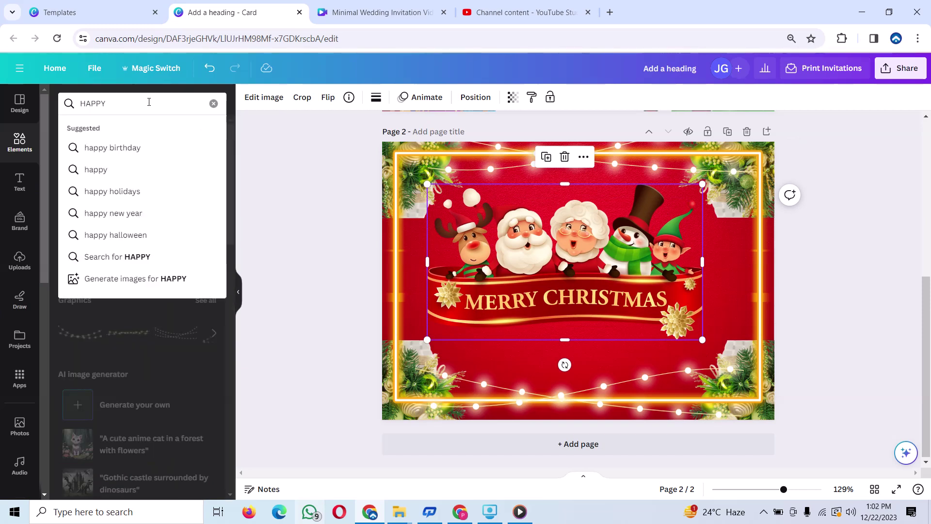
pyautogui.click(119, 212)
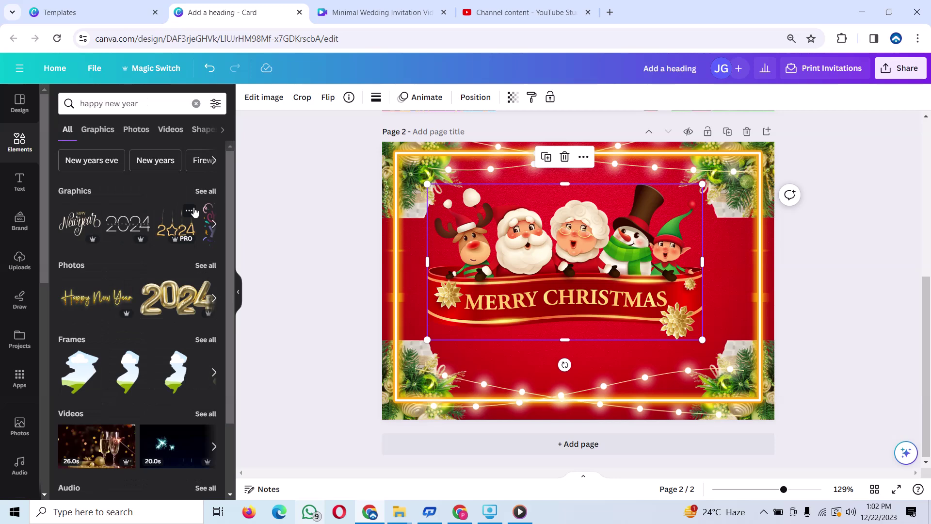
pyautogui.moveTo(173, 298)
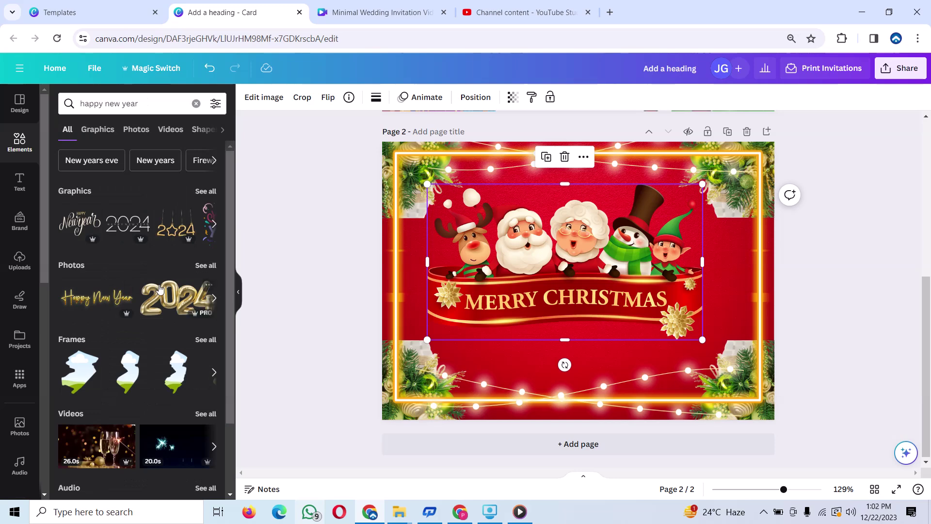
pyautogui.click(104, 300)
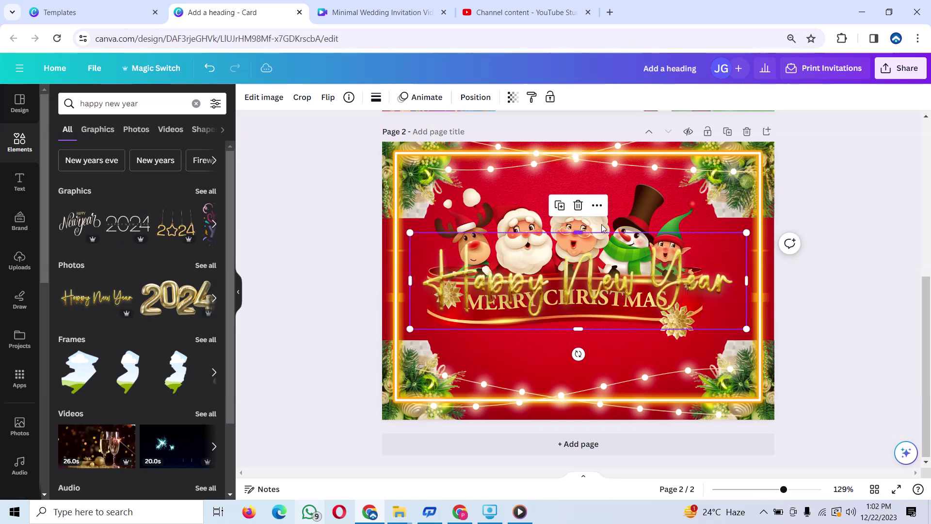
pyautogui.moveTo(740, 234)
pyautogui.mouseDown()
pyautogui.moveTo(608, 299)
pyautogui.moveTo(599, 336)
pyautogui.mouseUp()
pyautogui.moveTo(590, 191); pyautogui.dragTo(594, 194)
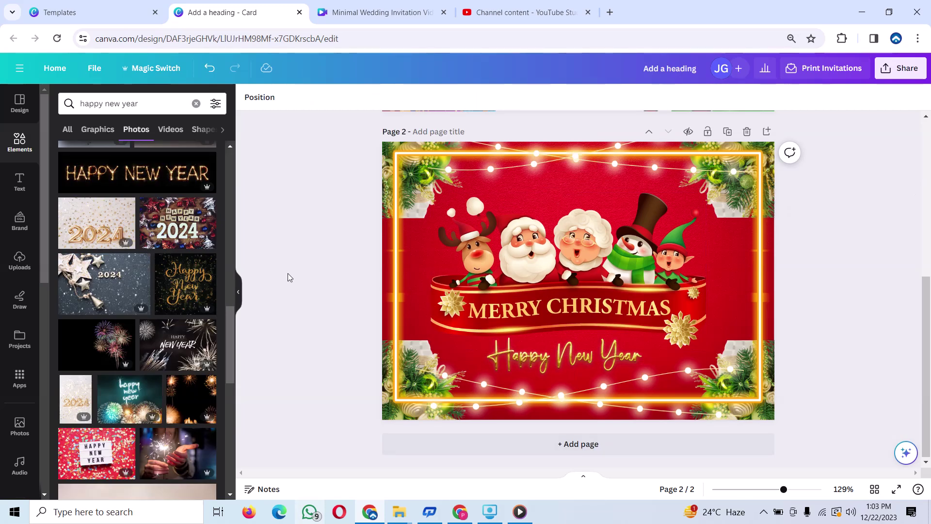
# Add a subheading reading 'I WISH YOU' in Accordion Black above the Christmas characters.
pyautogui.click(18, 195)
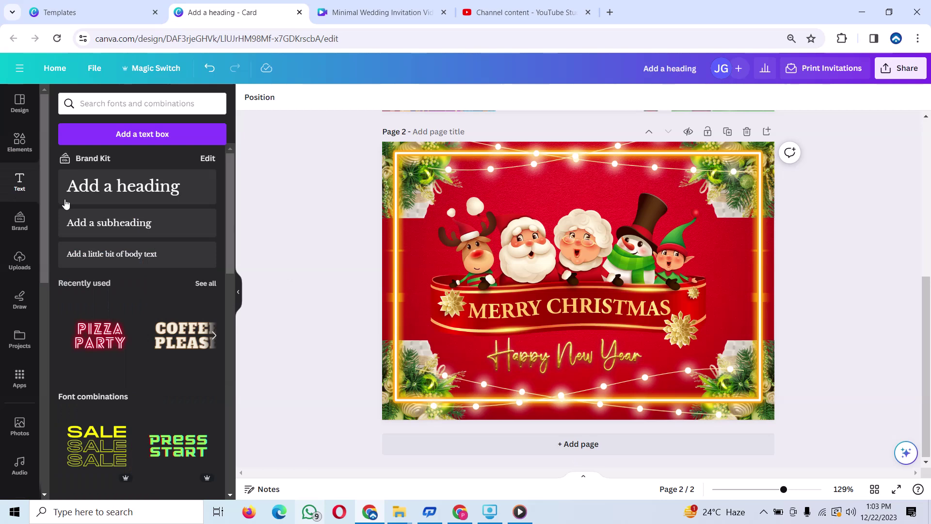
pyautogui.click(120, 230)
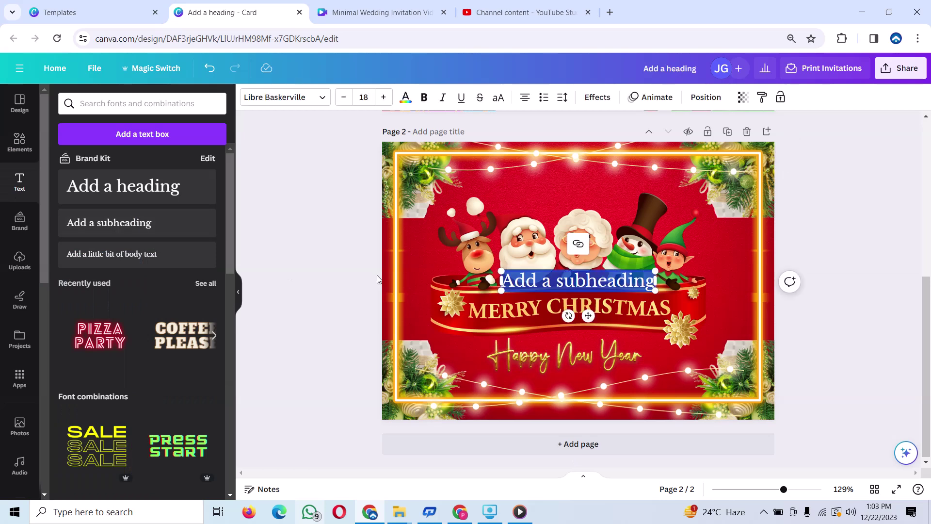
pyautogui.press('BackSpace')
pyautogui.write('I')
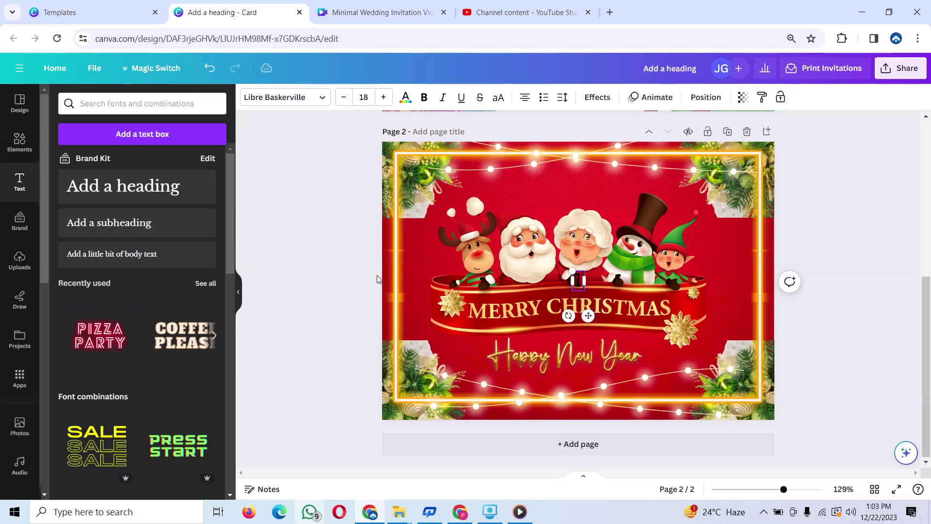
pyautogui.write(' WIH')
pyautogui.press('BackSpace')
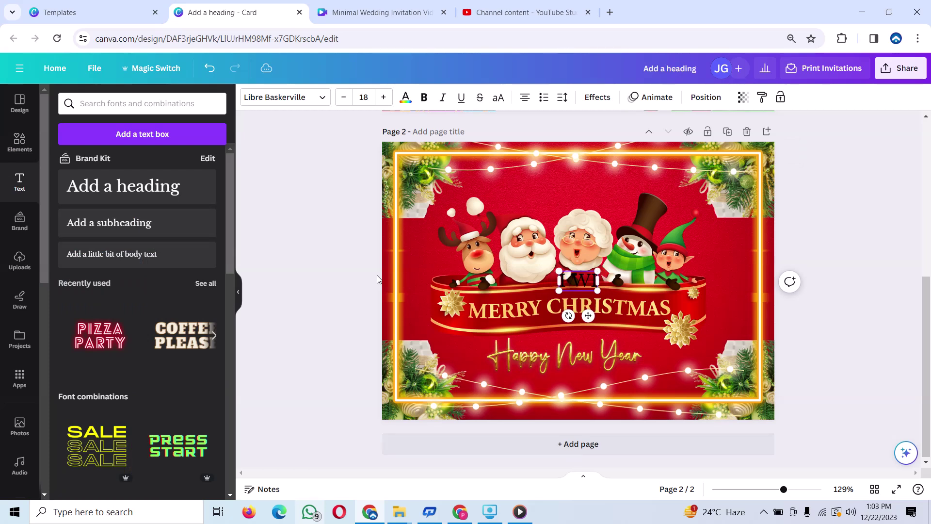
pyautogui.write('SH YO')
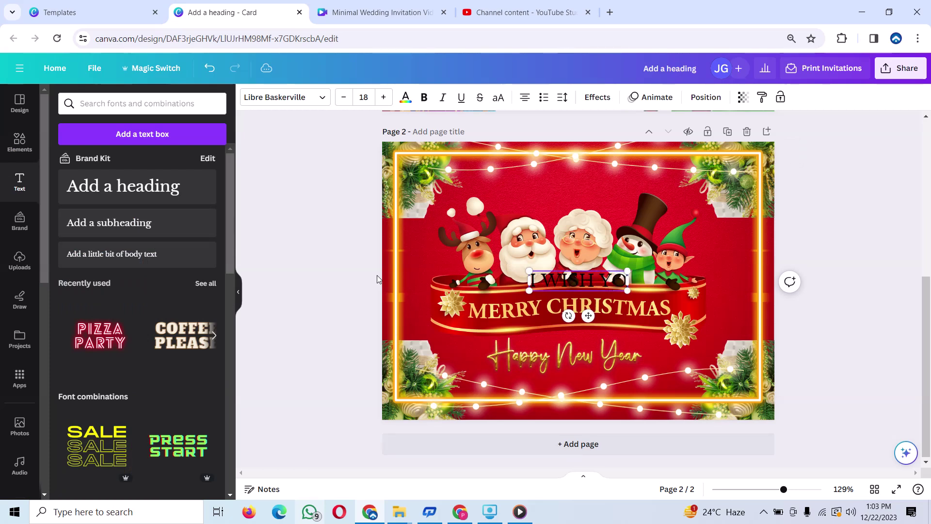
pyautogui.write('U')
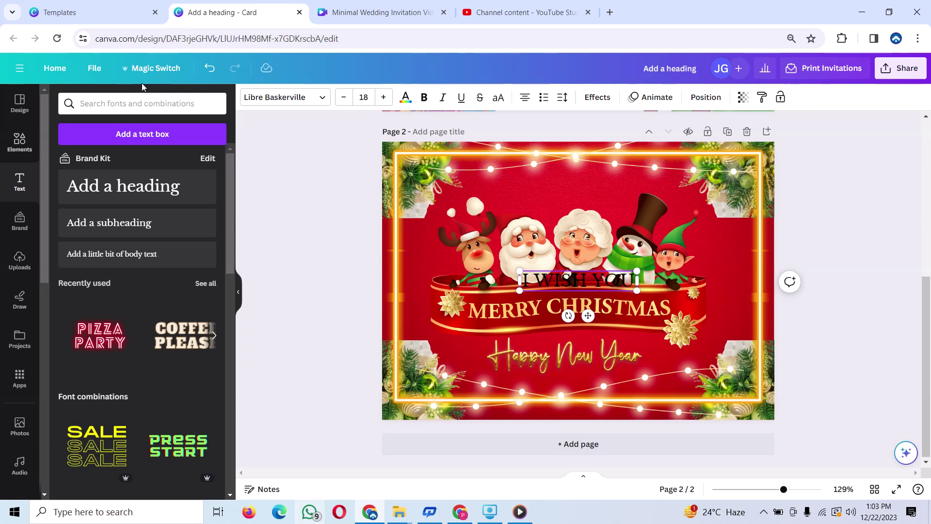
pyautogui.click(322, 98)
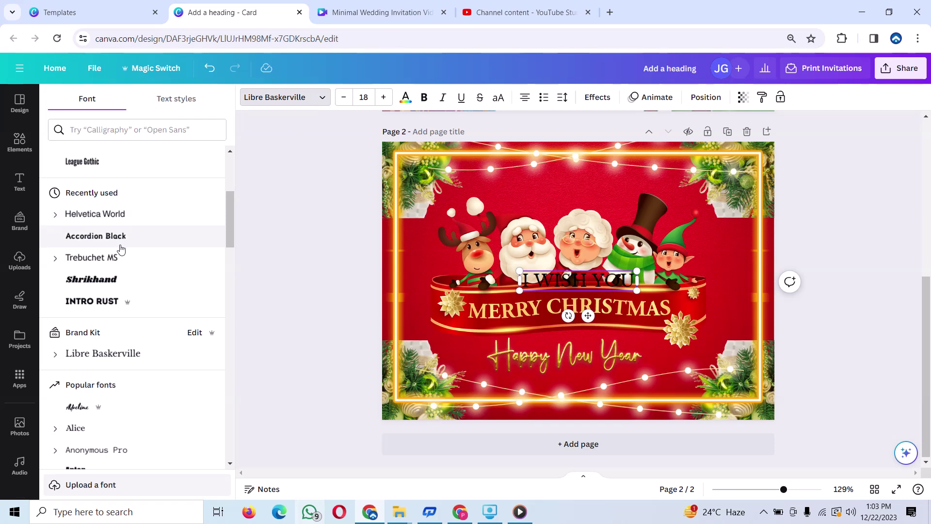
pyautogui.click(141, 236)
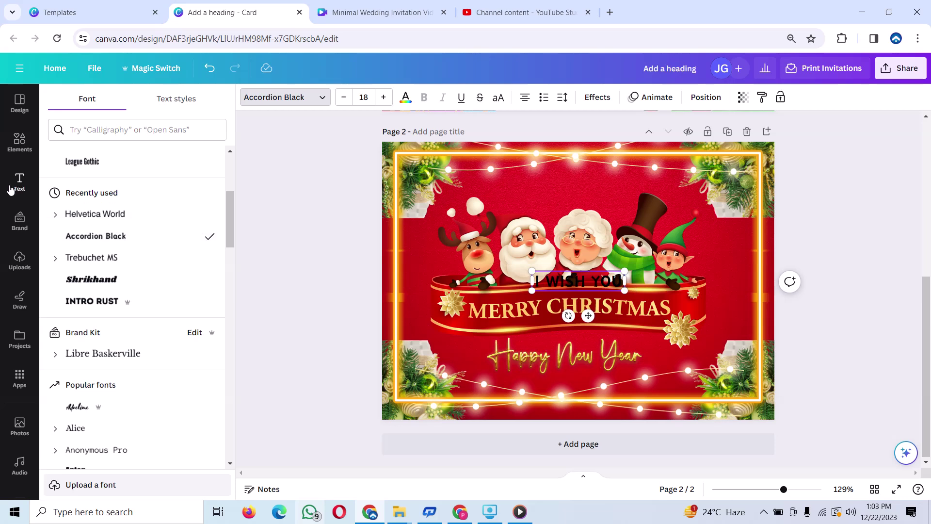
pyautogui.doubleClick(584, 281)
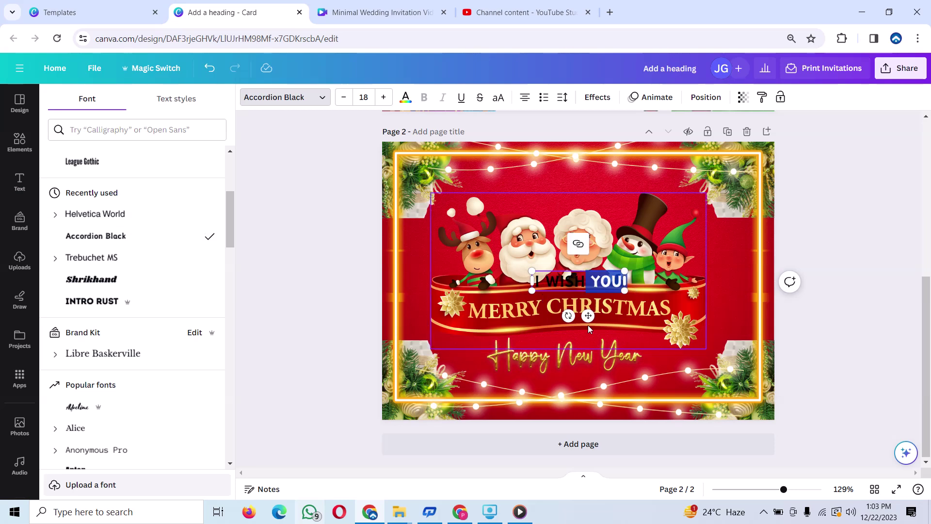
pyautogui.moveTo(587, 316)
pyautogui.mouseDown()
pyautogui.moveTo(572, 288)
pyautogui.moveTo(568, 222)
pyautogui.mouseUp()
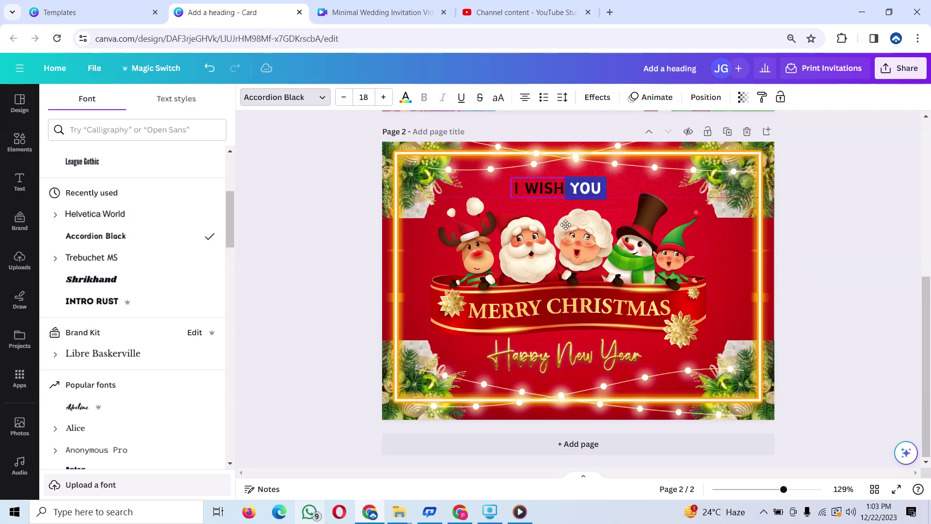
# Centre the I WISH YOU heading and colour its last letter yellow.
pyautogui.click(582, 217)
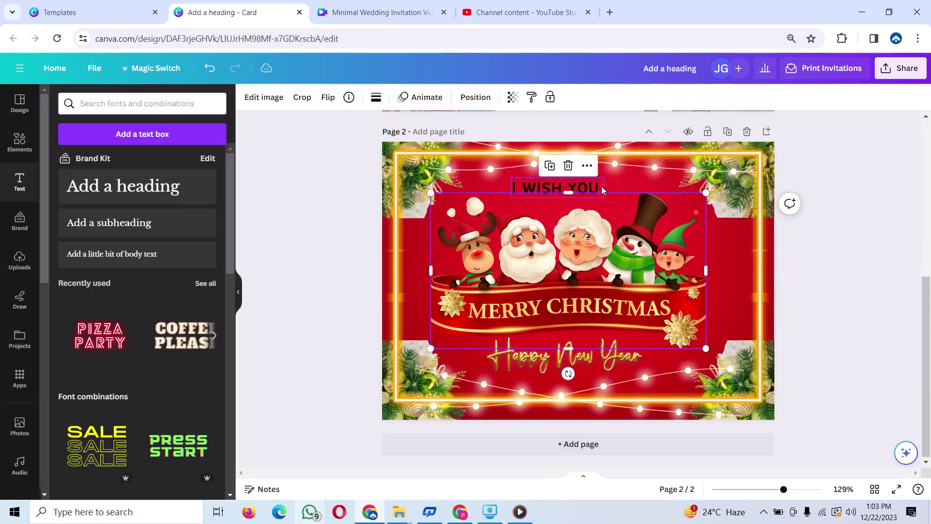
pyautogui.click(603, 191)
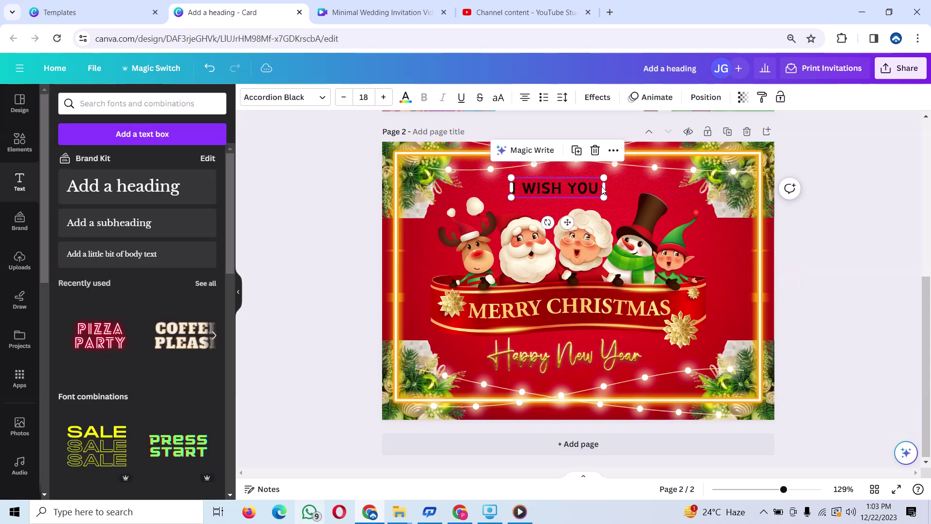
pyautogui.moveTo(604, 189); pyautogui.dragTo(614, 188)
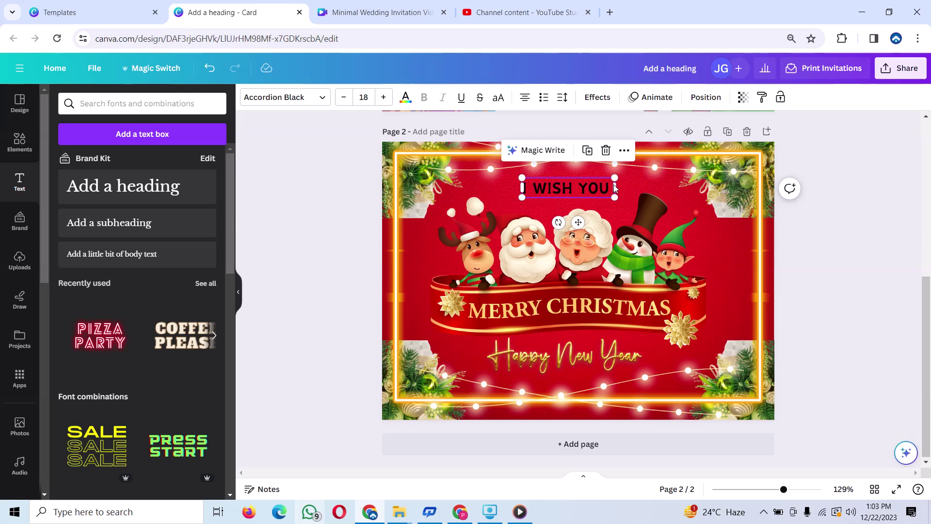
pyautogui.click(609, 185)
pyautogui.moveTo(609, 185); pyautogui.dragTo(503, 187)
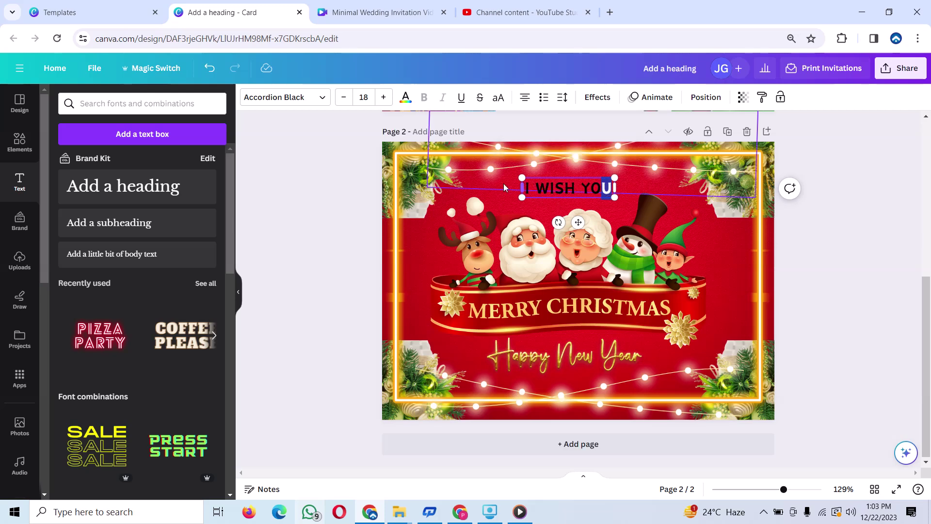
pyautogui.click(405, 100)
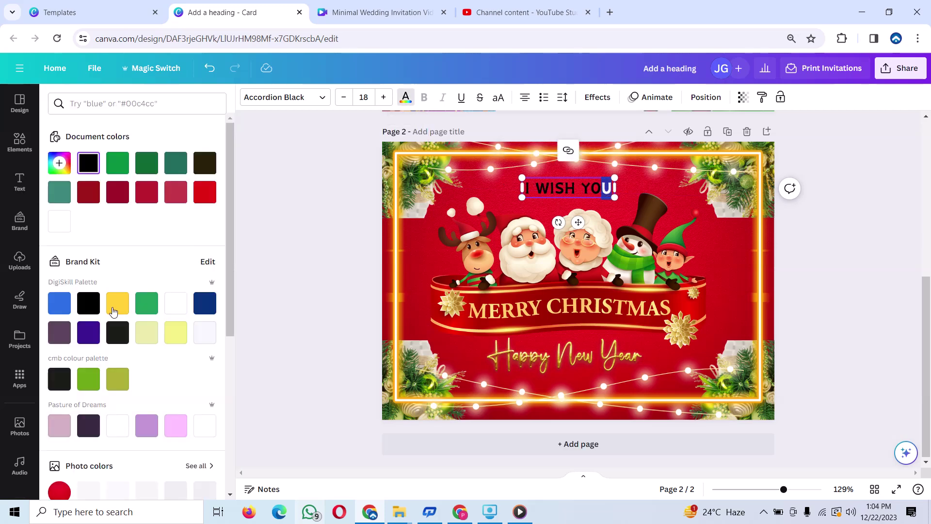
pyautogui.click(113, 301)
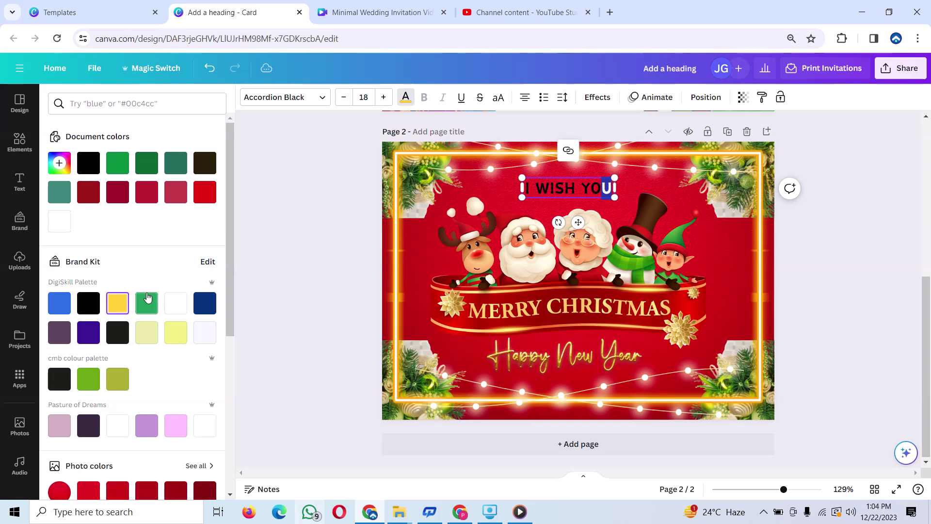
pyautogui.press('Escape')
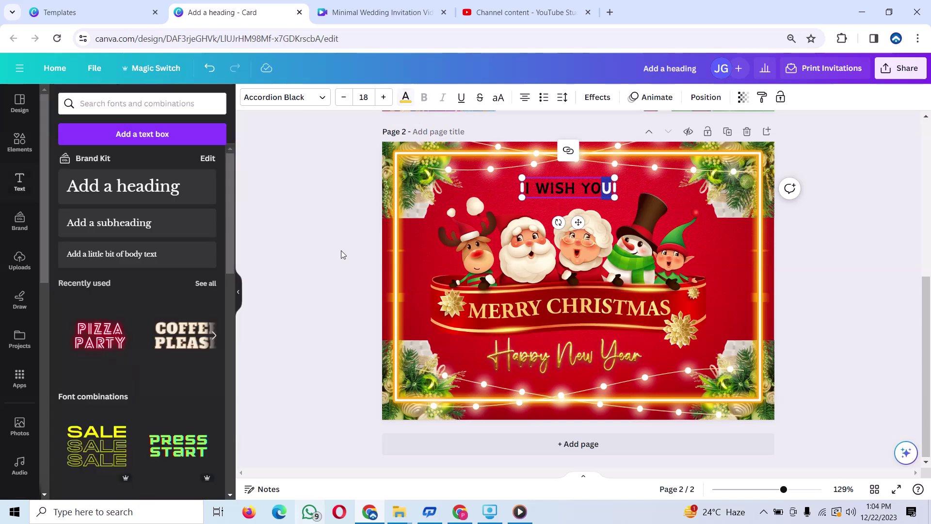
pyautogui.click(544, 189)
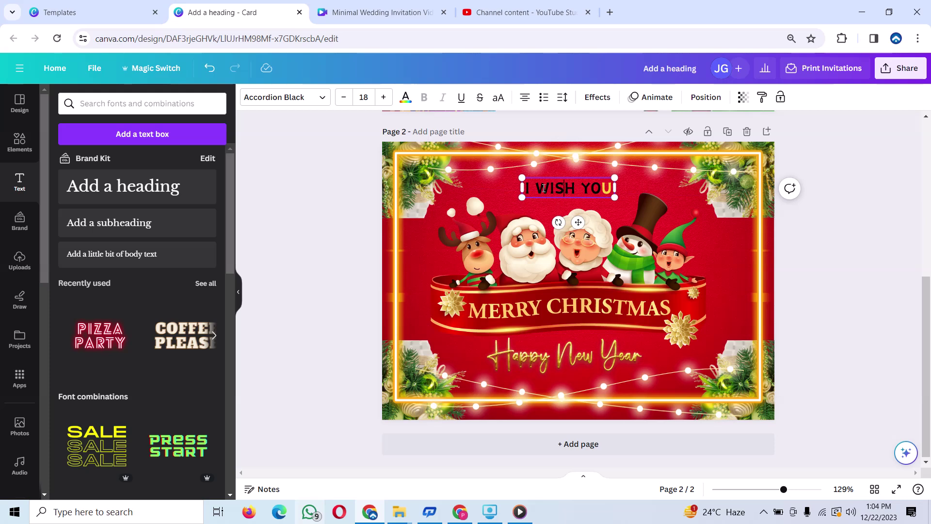
# Recolour the whole I WISH YOU heading yellow.
pyautogui.moveTo(522, 188)
pyautogui.mouseDown()
pyautogui.moveTo(585, 178)
pyautogui.moveTo(601, 187)
pyautogui.mouseUp()
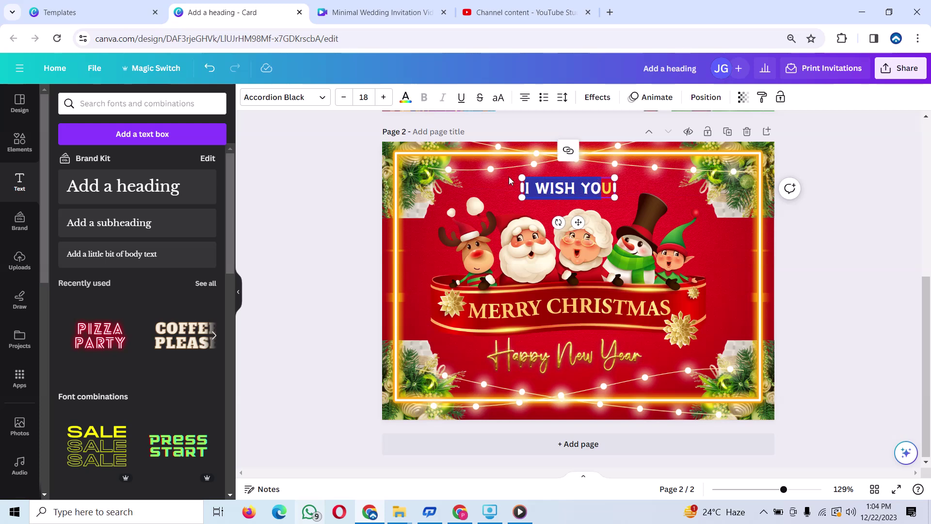
pyautogui.click(403, 94)
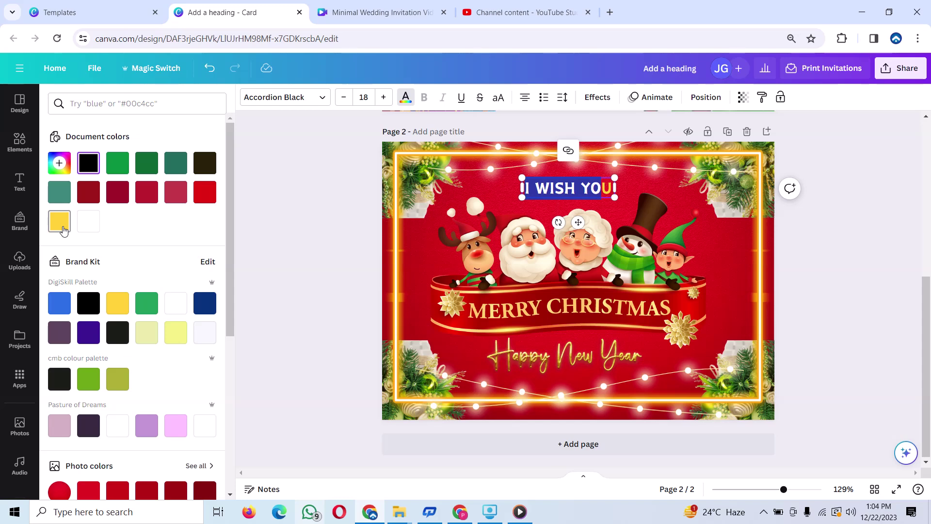
pyautogui.click(63, 229)
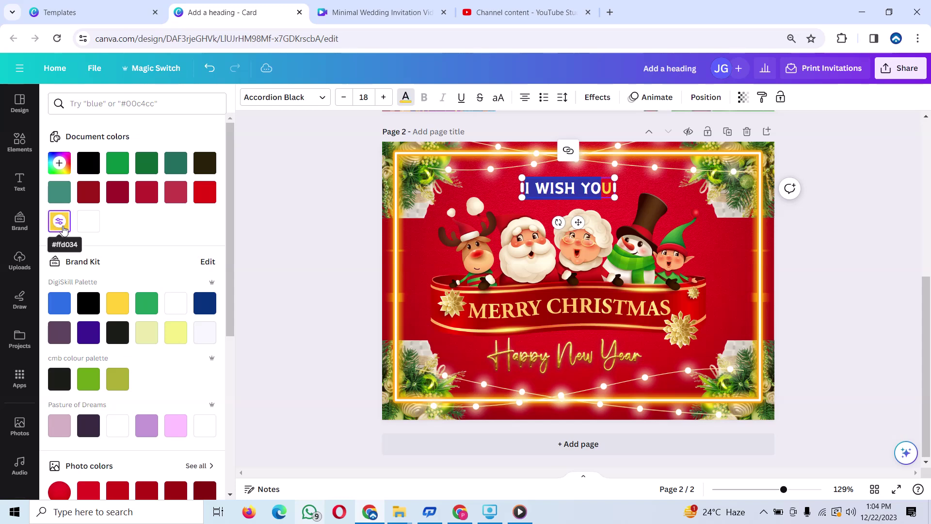
pyautogui.click(417, 259)
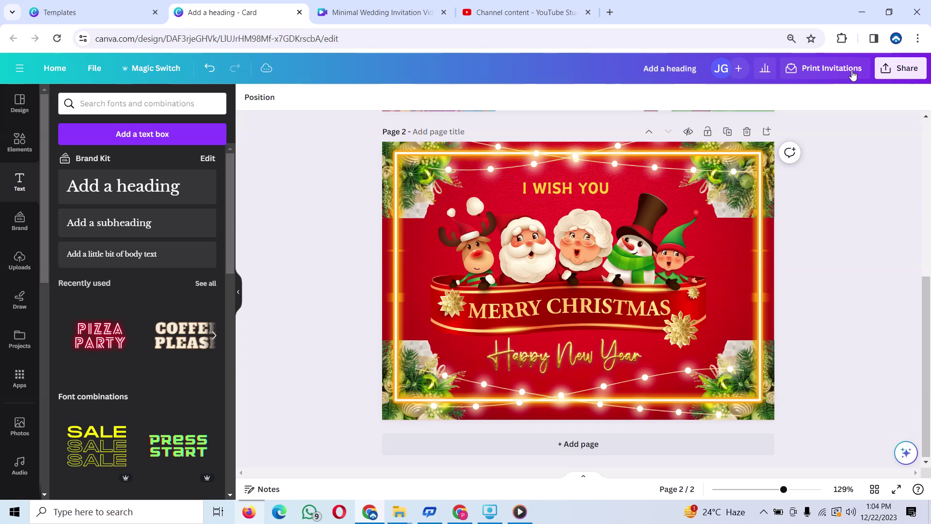
# Download the card as a PNG with the page selection set to page 2 only.
pyautogui.click(923, 71)
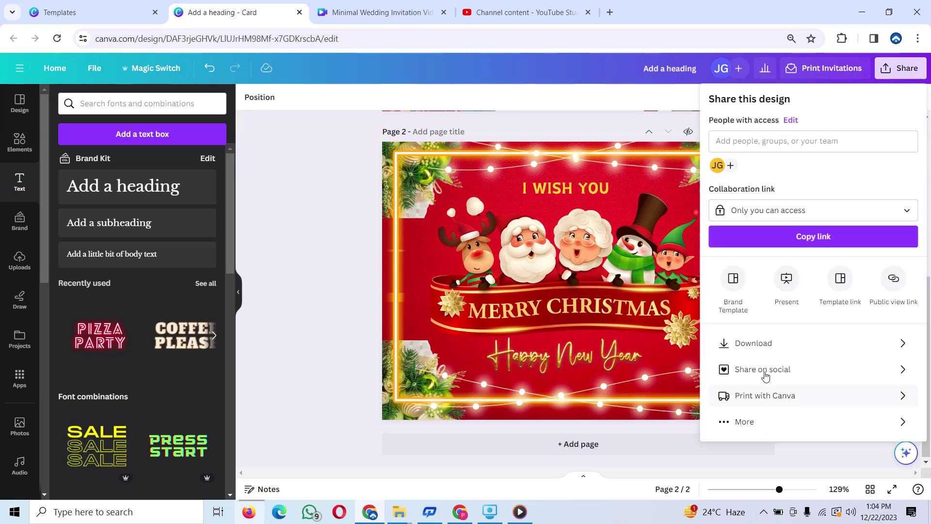
pyautogui.click(769, 344)
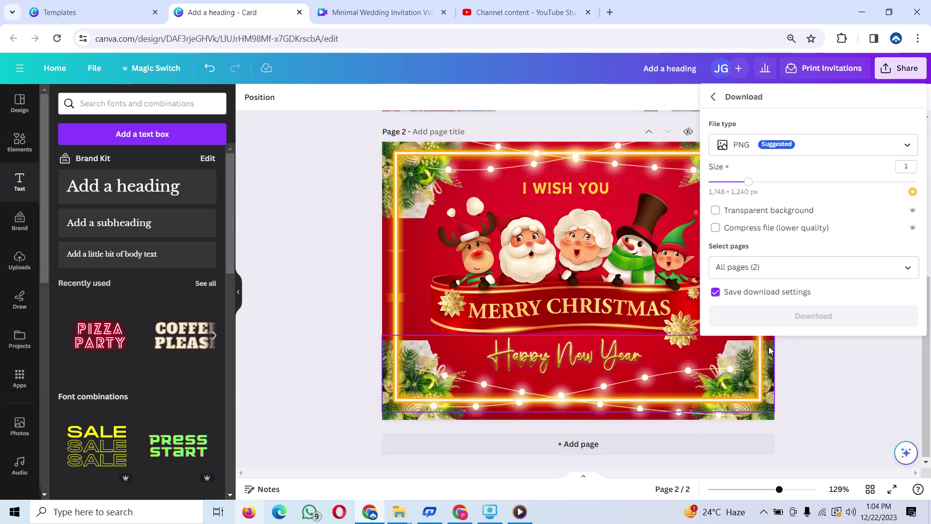
pyautogui.click(812, 274)
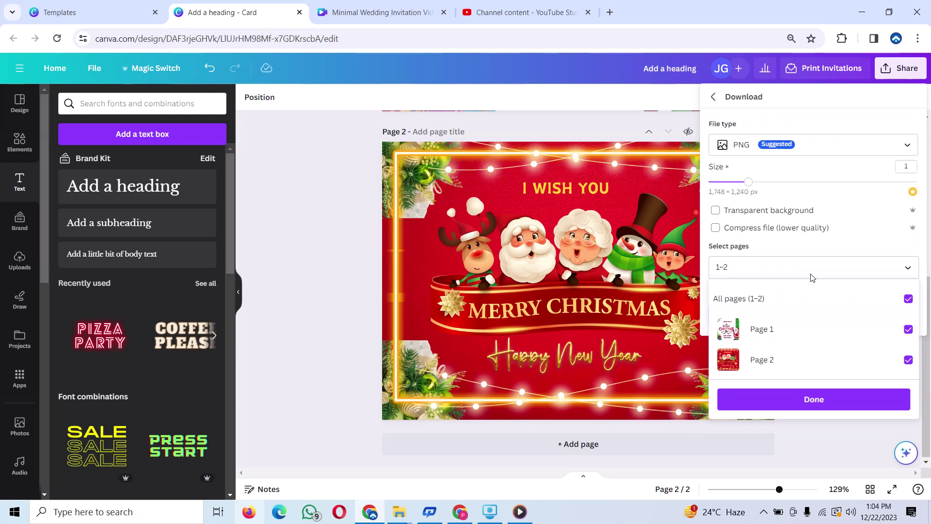
pyautogui.press('BackSpace')
pyautogui.write('2')
pyautogui.click(804, 400)
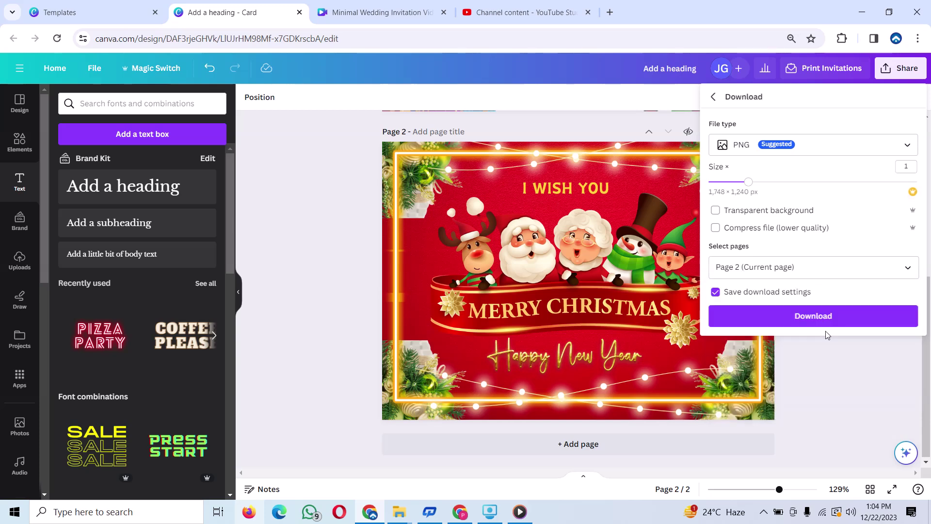
pyautogui.click(825, 320)
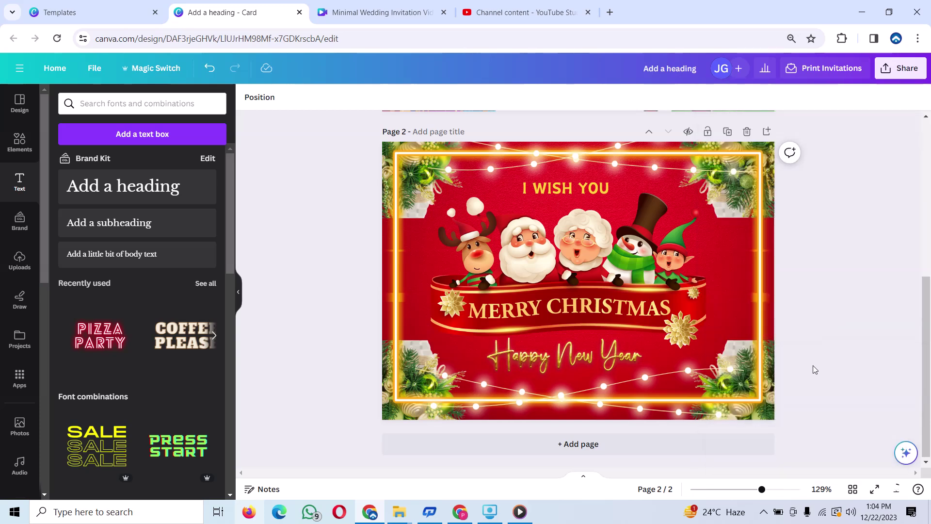